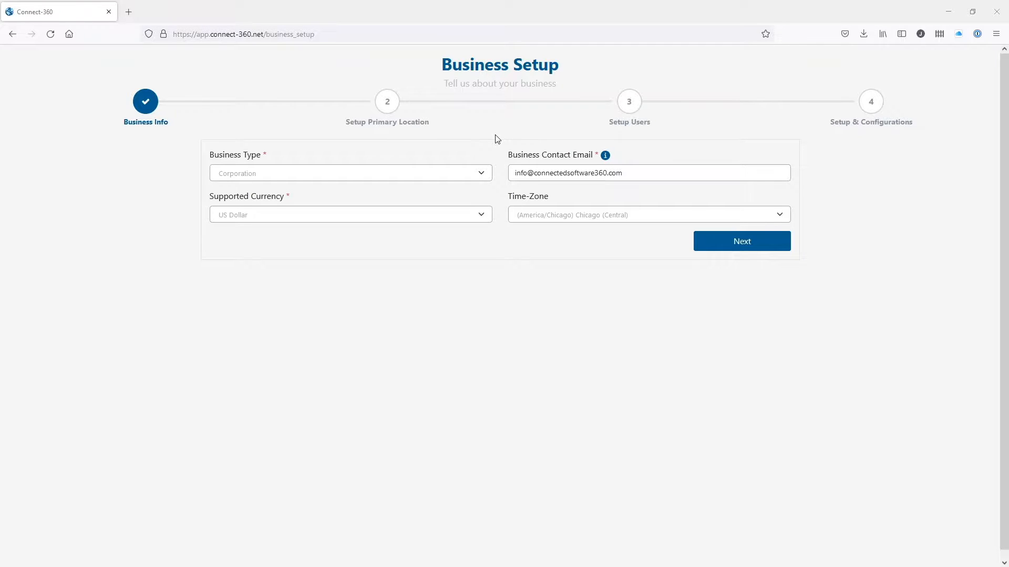
# Set the business type to Corporation, keeping US Dollar and Chicago (Central) time, and continue.
pyautogui.click(223, 177)
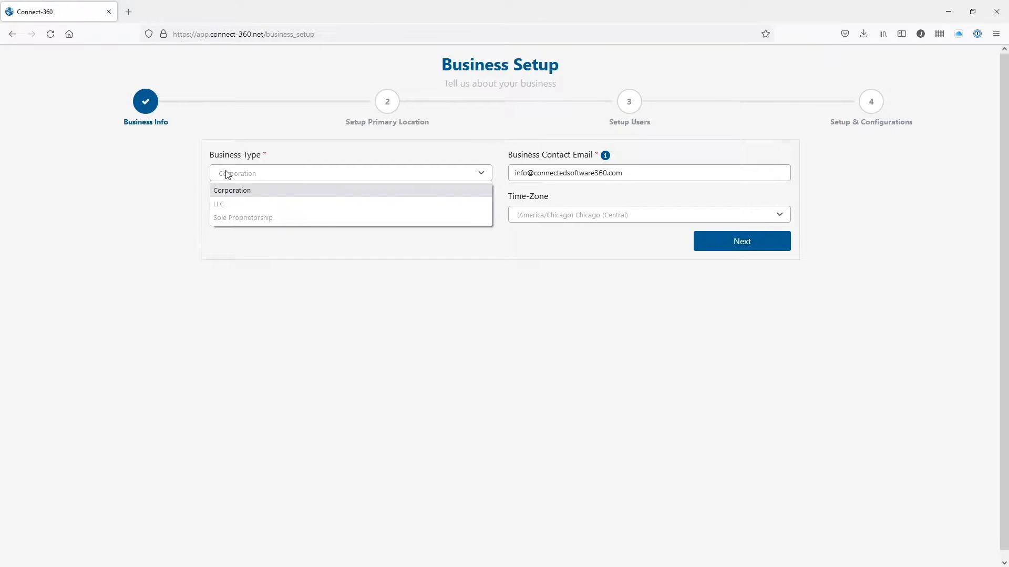
pyautogui.click(250, 192)
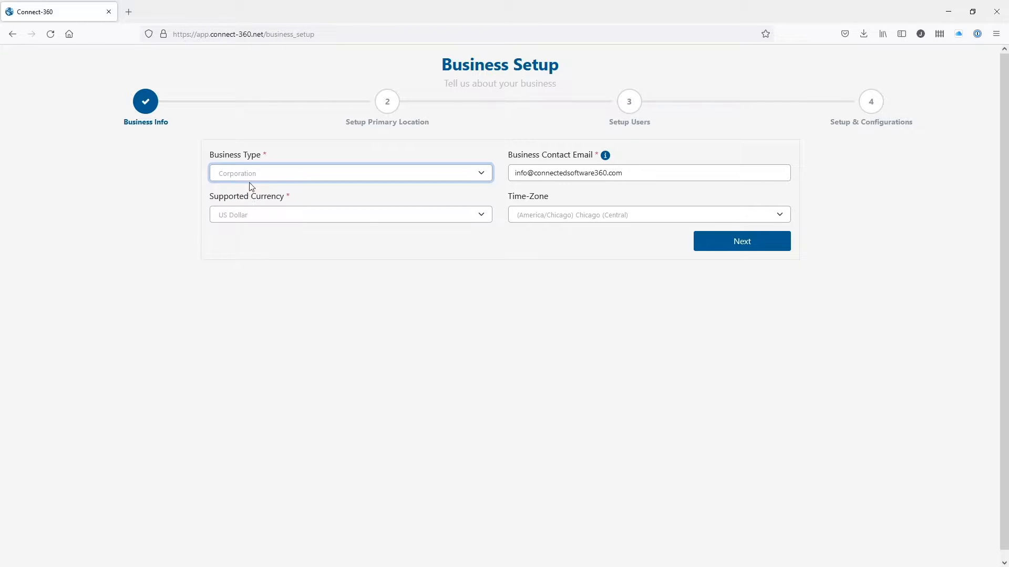
pyautogui.click(337, 220)
pyautogui.click(642, 175)
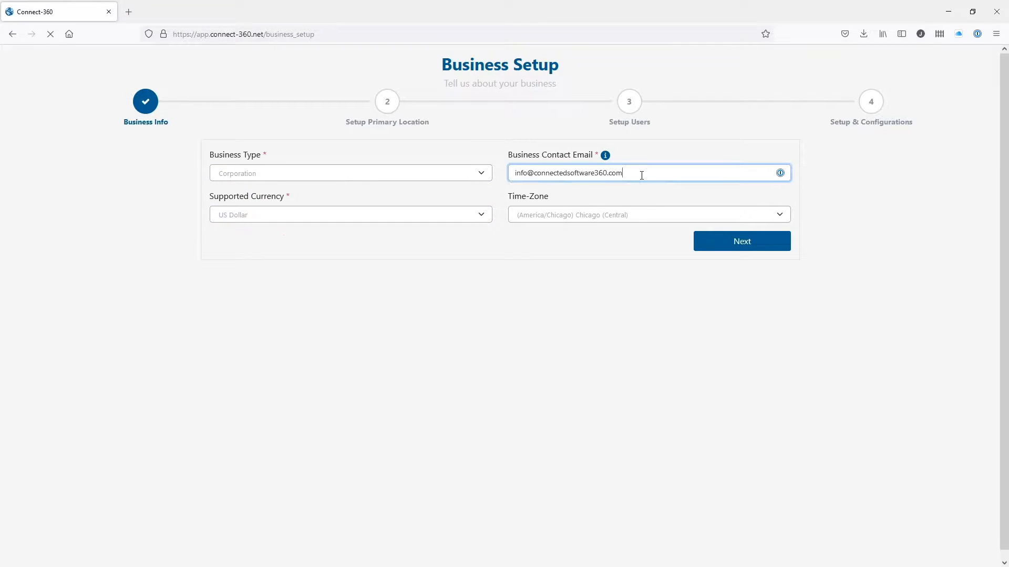
pyautogui.click(606, 157)
pyautogui.click(617, 154)
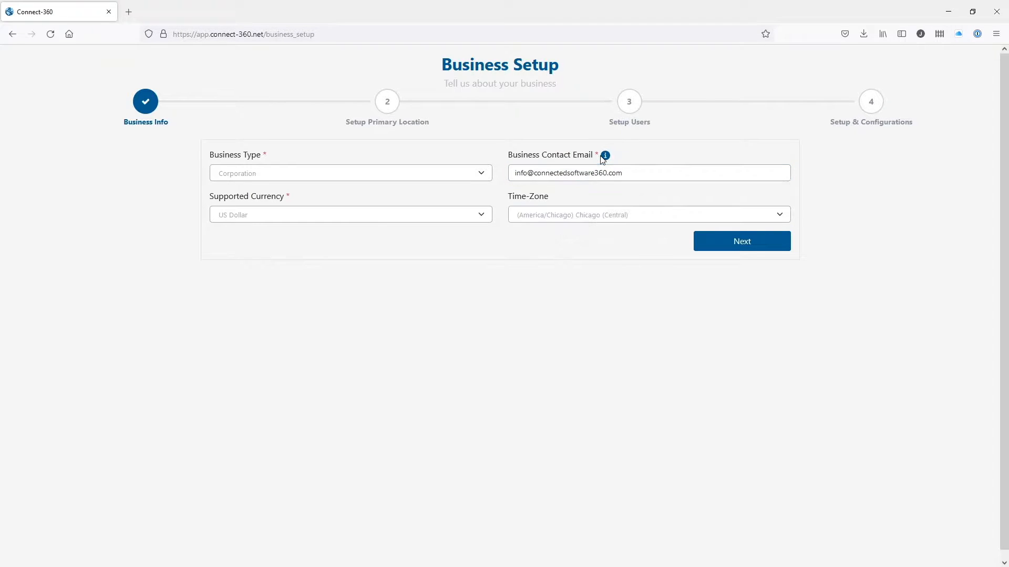
pyautogui.moveTo(607, 159)
pyautogui.click(582, 221)
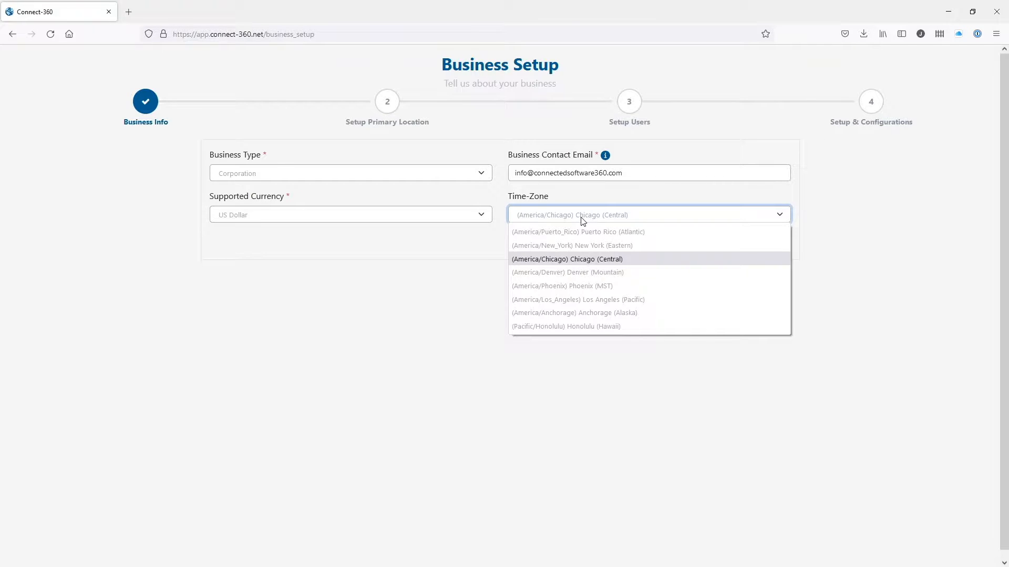
pyautogui.click(582, 218)
pyautogui.click(781, 249)
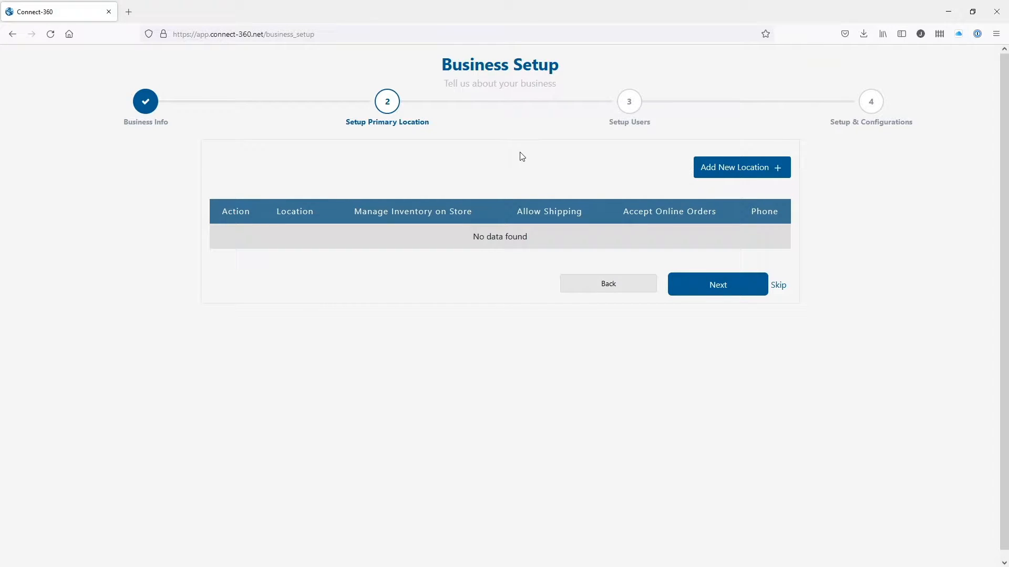
# Save Connect-360 Demo Shop in Houston as the primary location, inventory managed, no shipping or online orders.
pyautogui.click(729, 176)
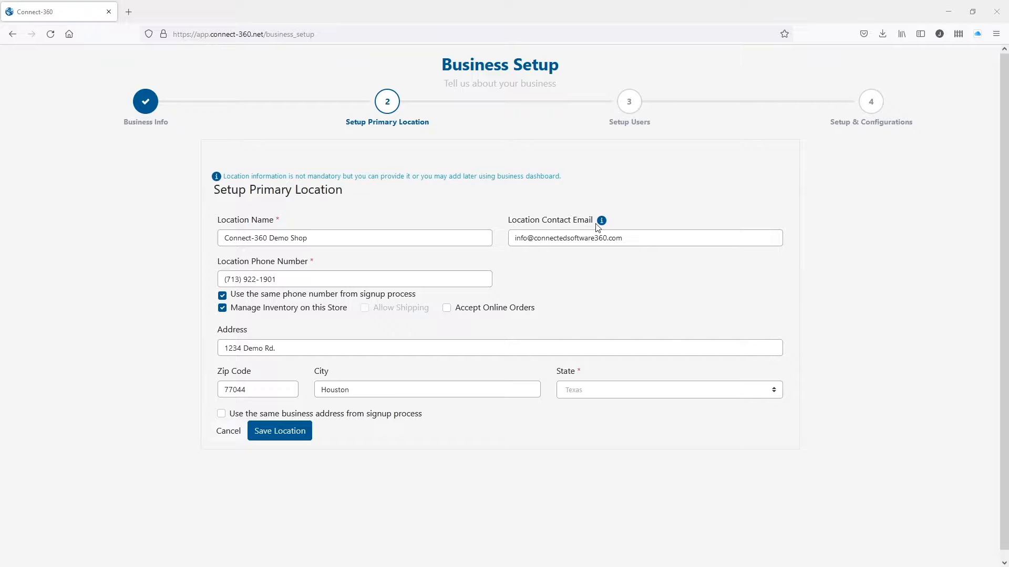
pyautogui.moveTo(602, 227)
pyautogui.click(303, 437)
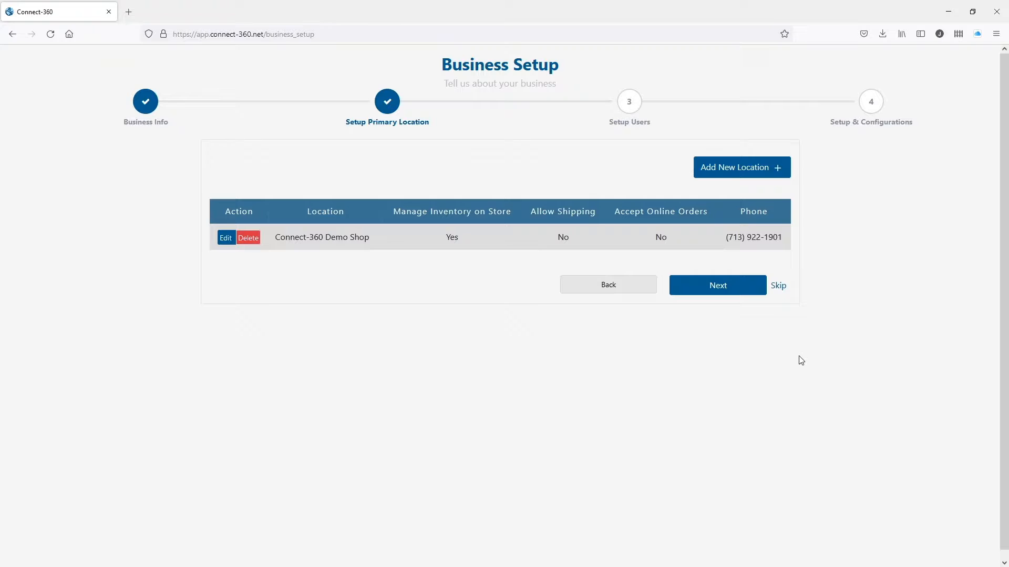
# Move to the users step and try the Admin and Manager roles on a new user form.
pyautogui.click(746, 293)
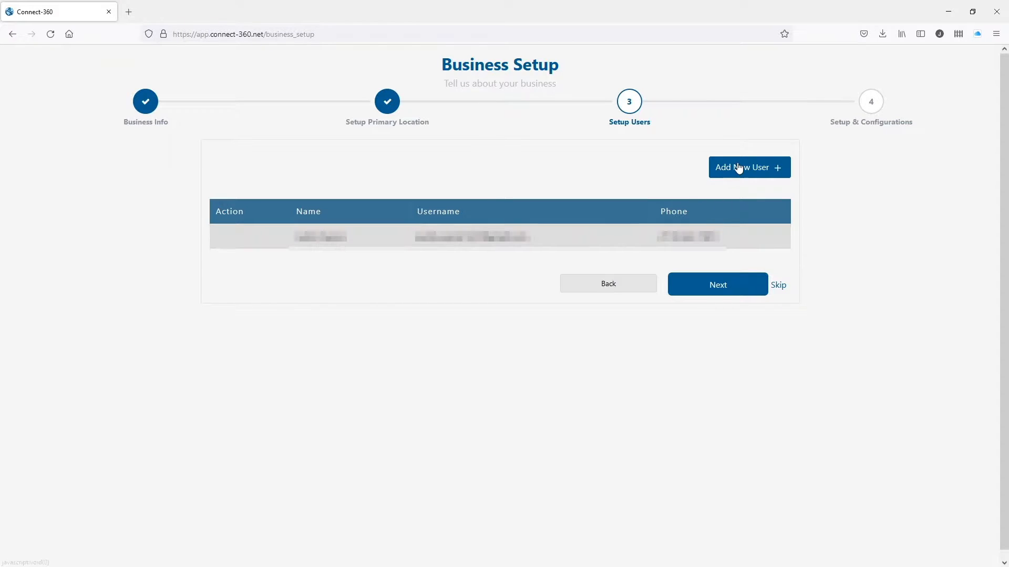
pyautogui.click(739, 172)
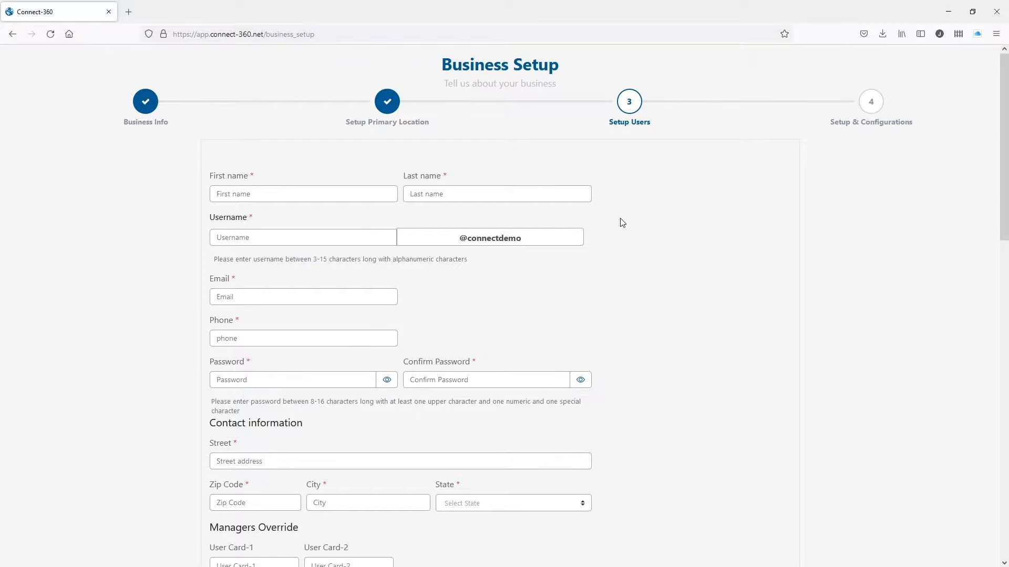
pyautogui.scroll(-2, 622, 222)
pyautogui.scroll(-2, 232, 132)
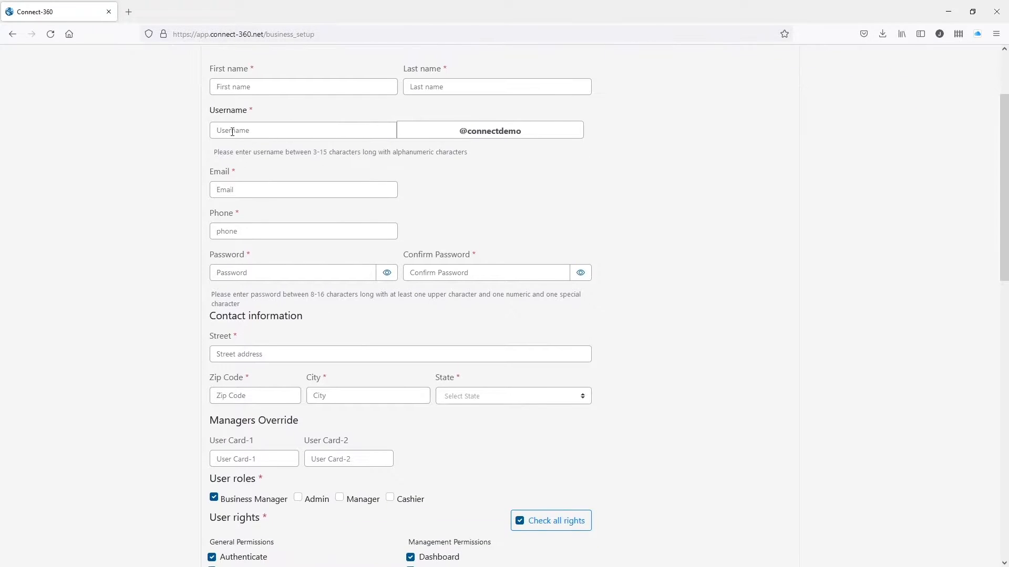
pyautogui.scroll(-5, 428, 317)
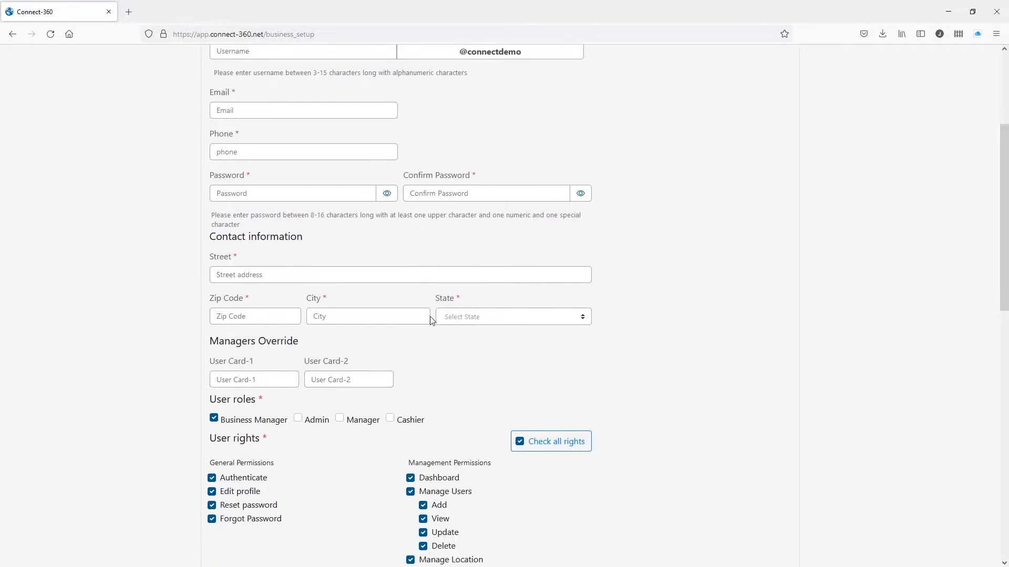
pyautogui.scroll(-4, 345, 279)
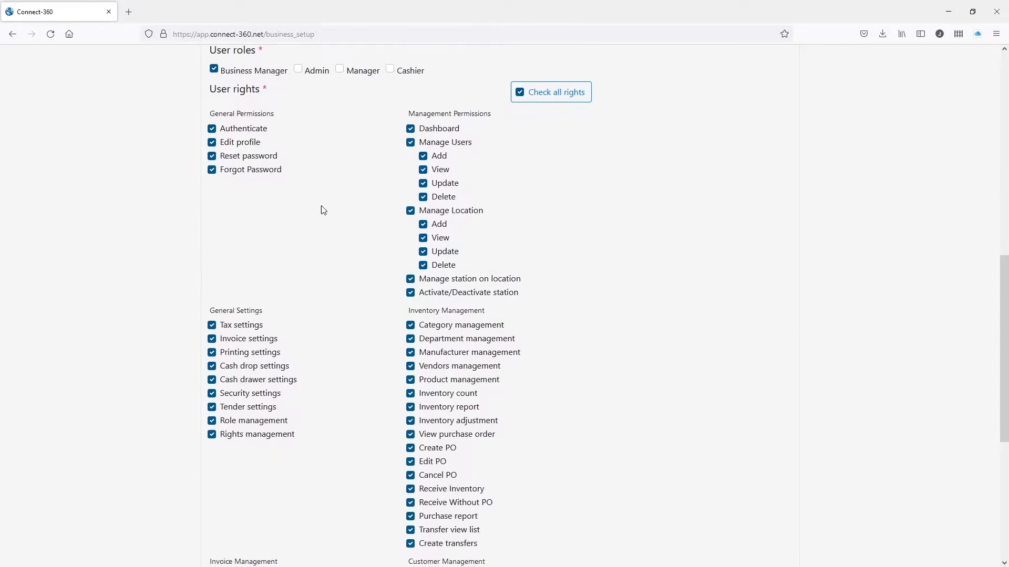
pyautogui.click(298, 69)
pyautogui.click(214, 68)
pyautogui.click(339, 69)
pyautogui.click(298, 68)
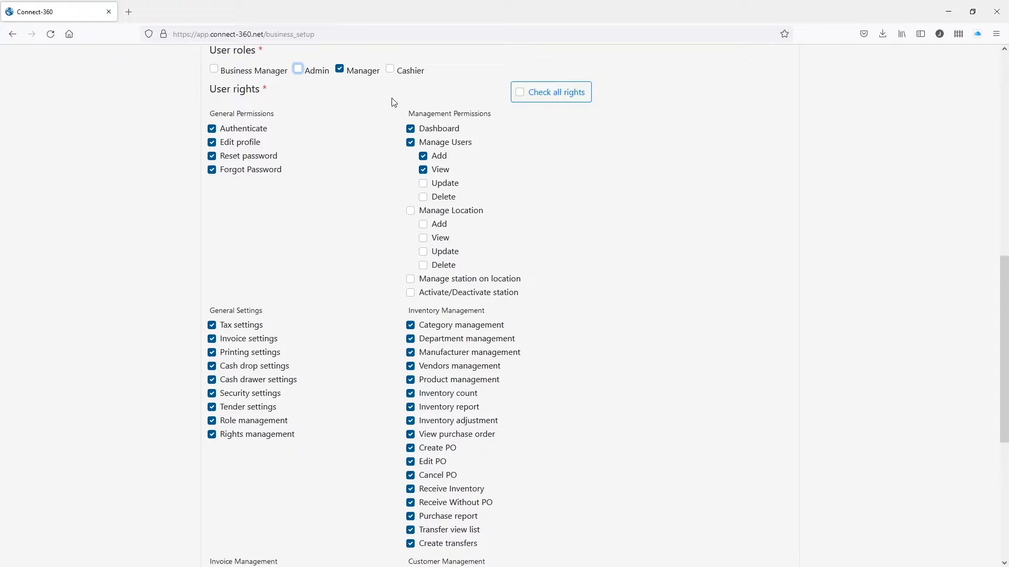
# Discard the new user and advance to the Setup & Configurations step.
pyautogui.scroll(-1, 458, 356)
pyautogui.scroll(-3, 458, 355)
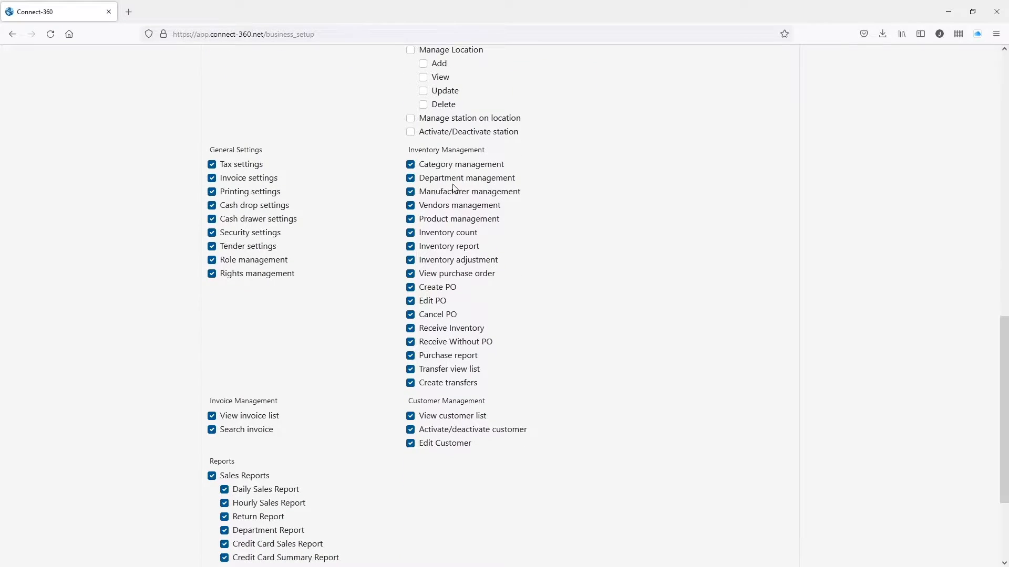
pyautogui.scroll(-3, 456, 210)
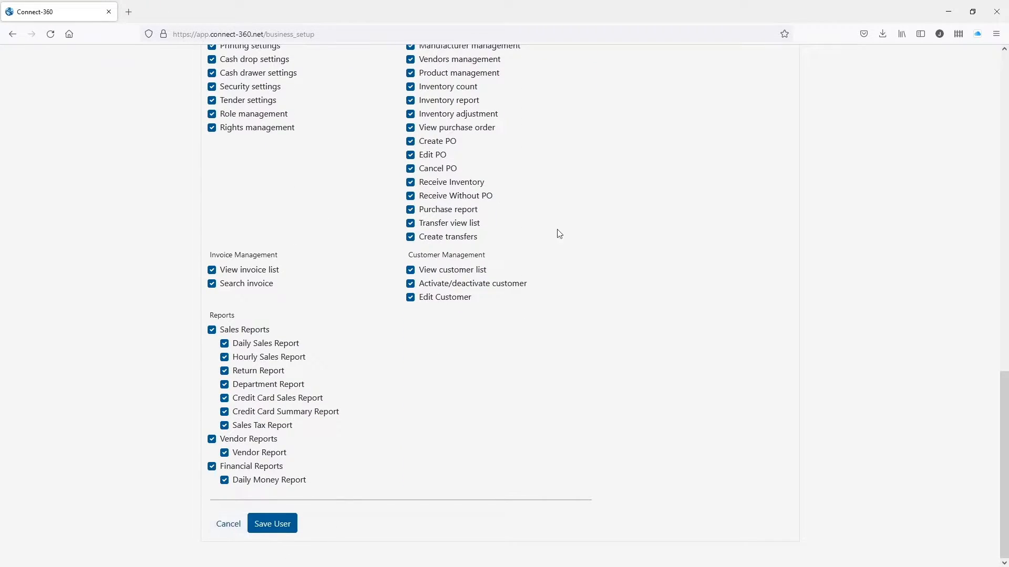
pyautogui.click(229, 527)
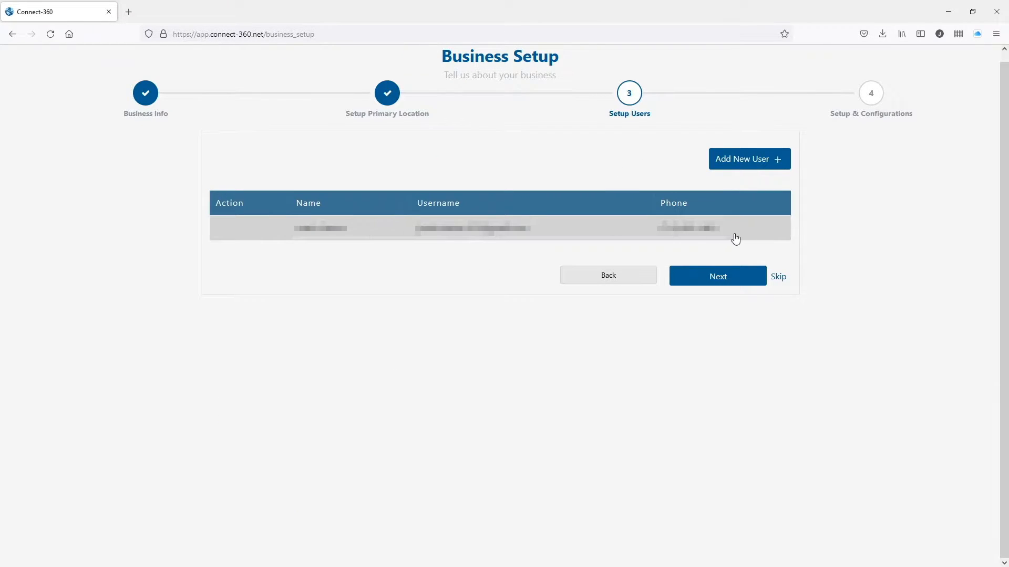
pyautogui.click(731, 282)
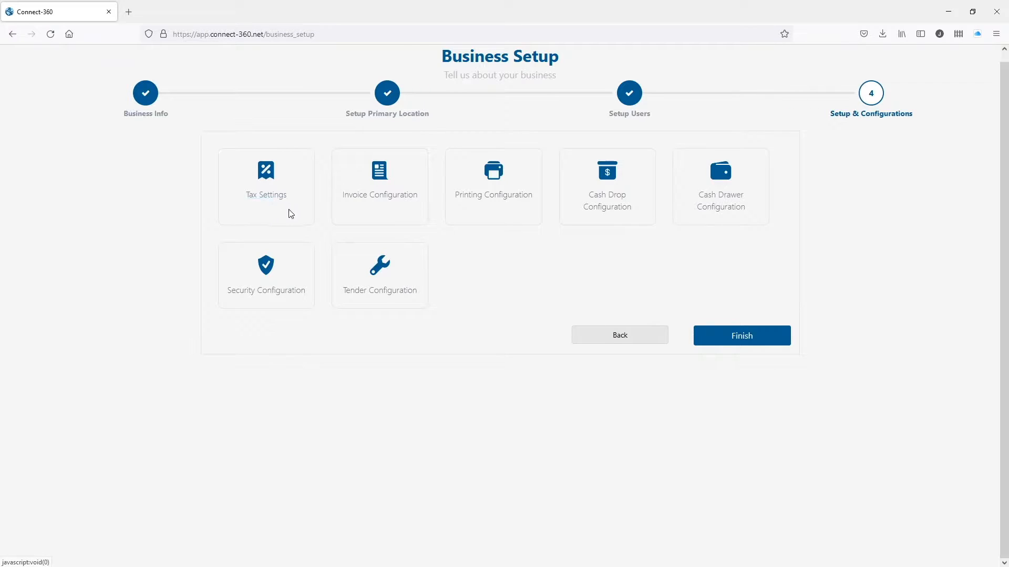
# Set an 8.25% tax rate and save the invoice limits and discount options.
pyautogui.click(275, 198)
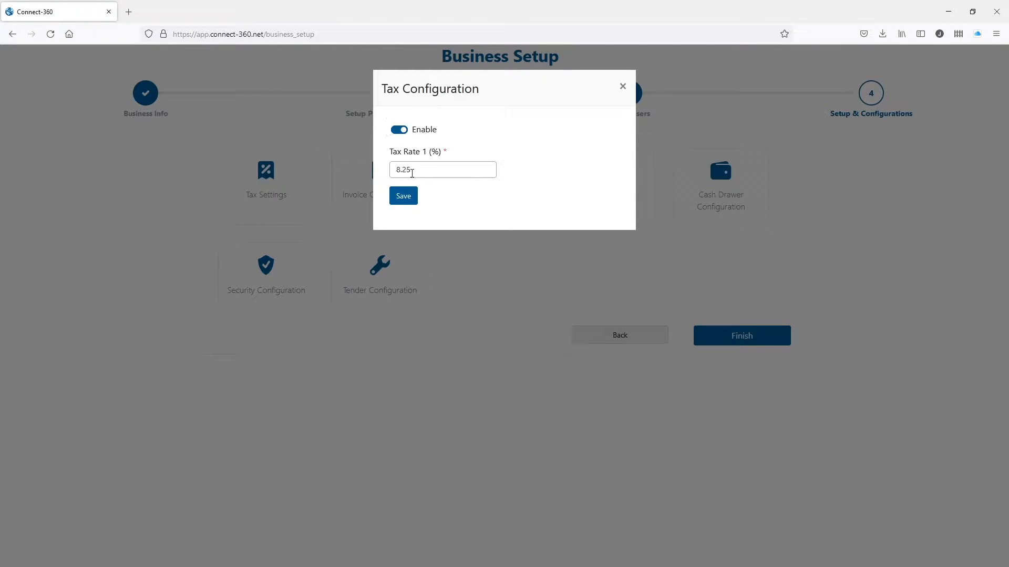
pyautogui.click(406, 200)
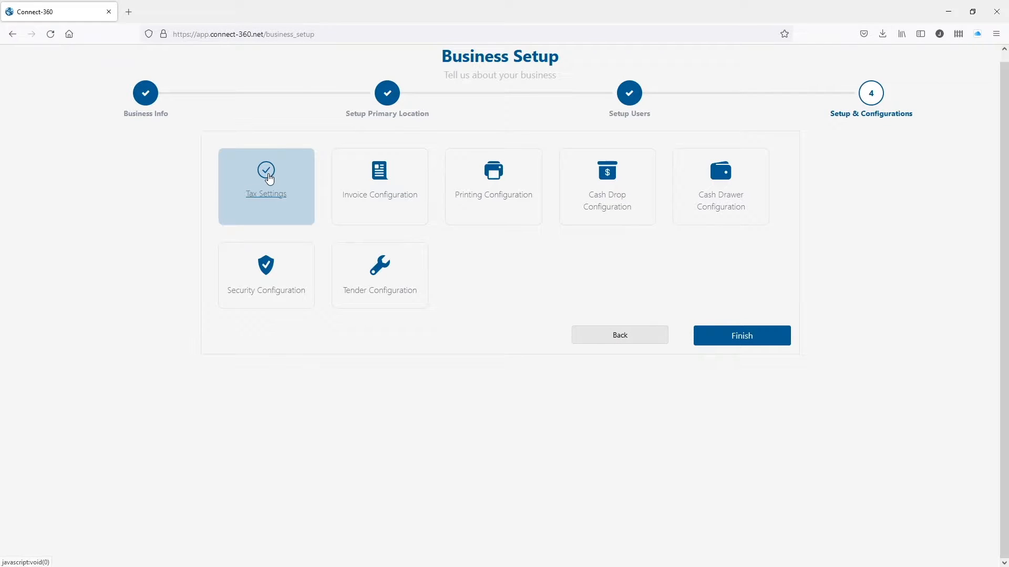
pyautogui.click(387, 197)
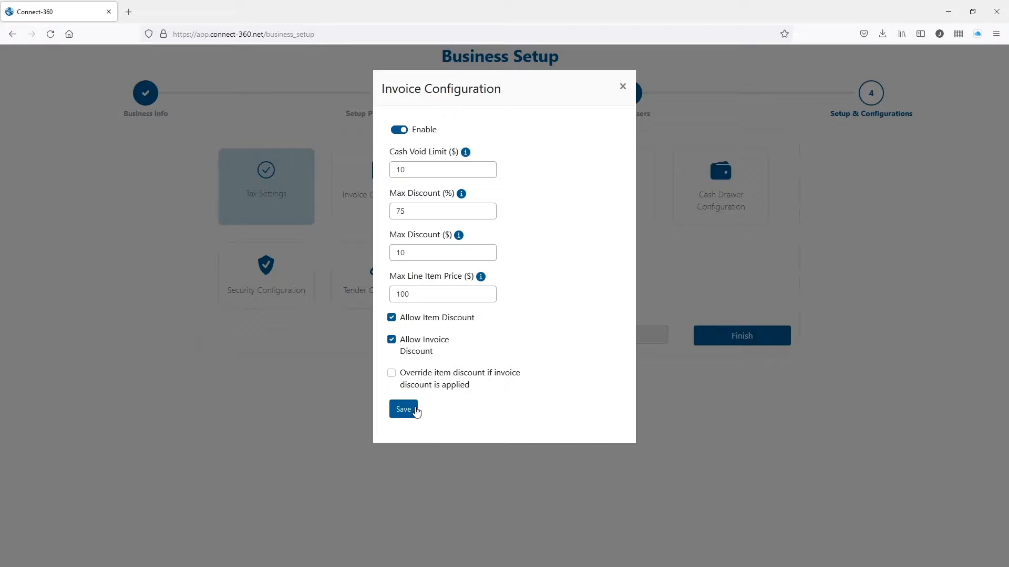
pyautogui.click(409, 413)
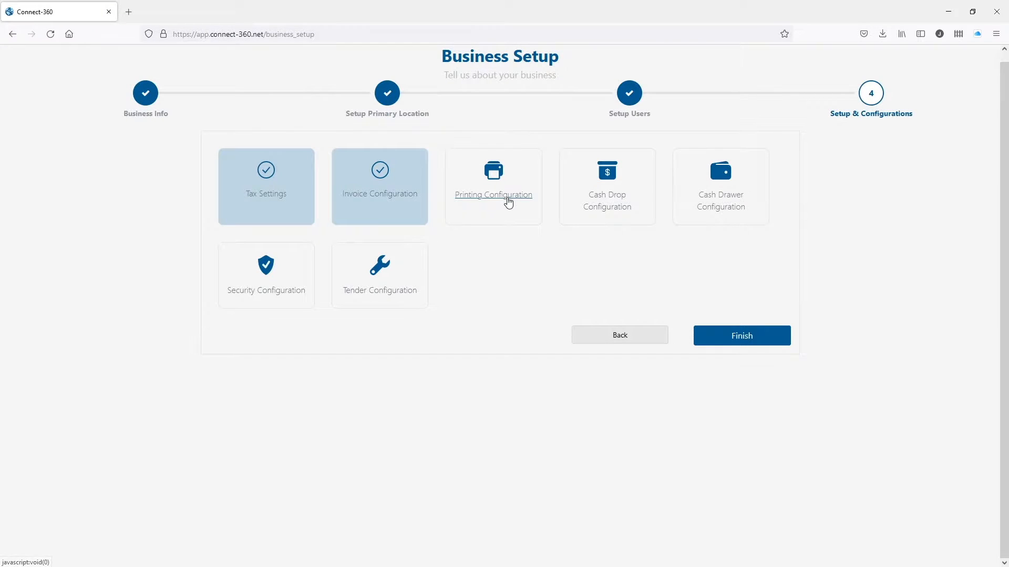
# Change the receipt footer to 'Thank you for shopping with us! - Please come again' and save.
pyautogui.click(507, 201)
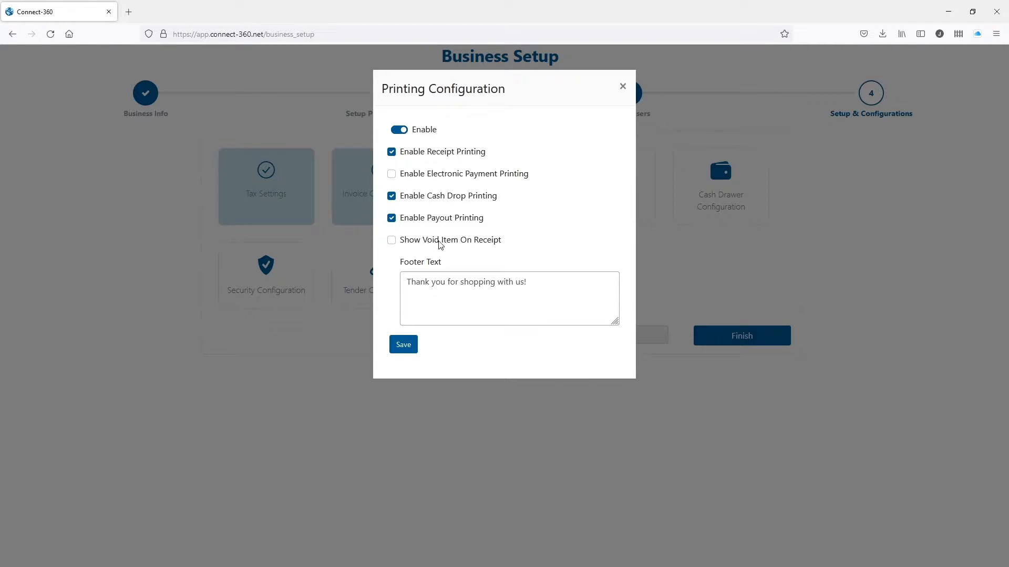
pyautogui.click(452, 281)
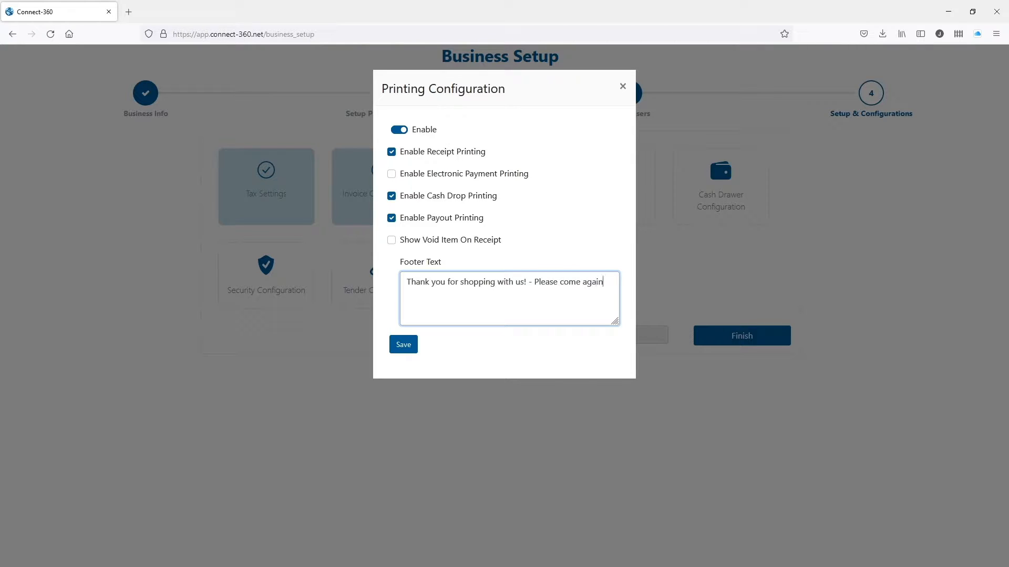
pyautogui.click(411, 349)
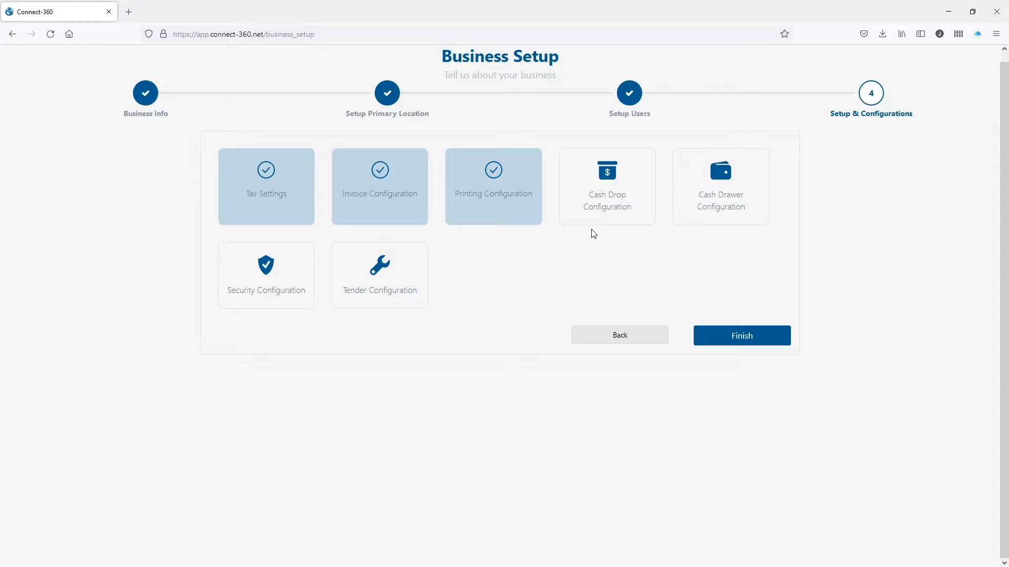
# Turn off cash drop limits and save the cash drop settings.
pyautogui.click(601, 213)
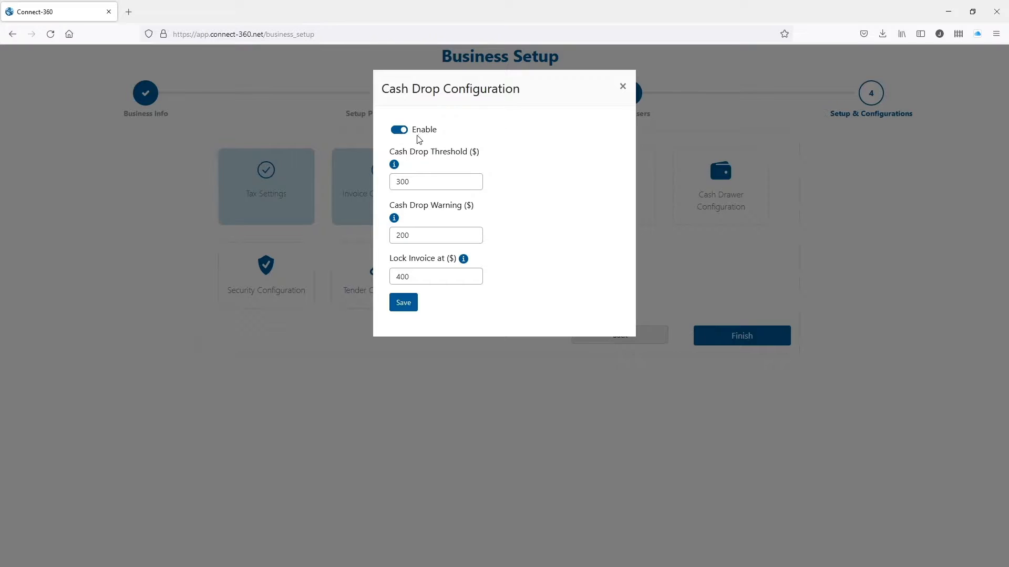
pyautogui.moveTo(399, 166)
pyautogui.moveTo(400, 221)
pyautogui.moveTo(464, 265)
pyautogui.click(401, 131)
pyautogui.click(409, 308)
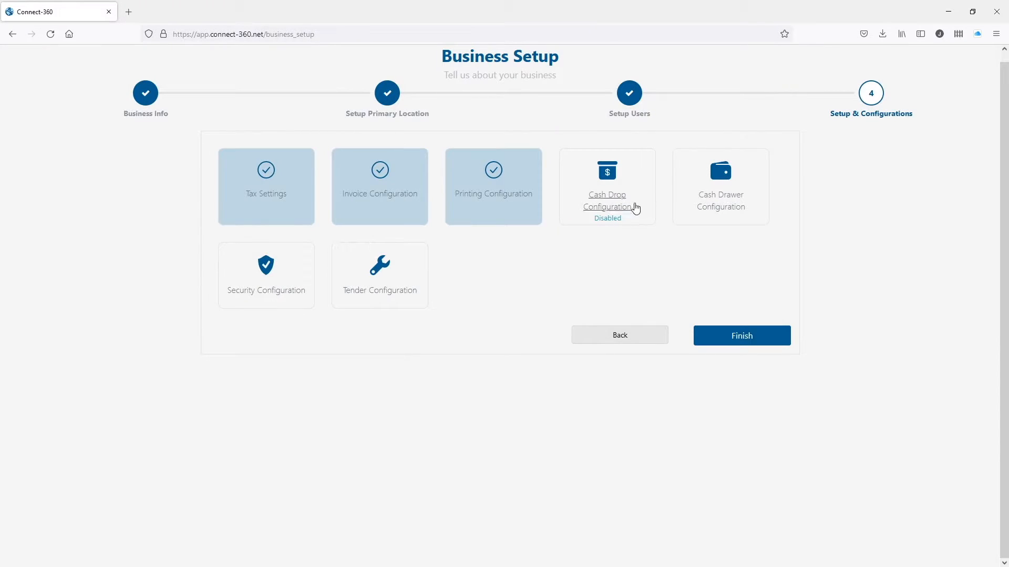
# Save the cash drawer settings, allow check payments in tender settings, and finish setup.
pyautogui.click(726, 208)
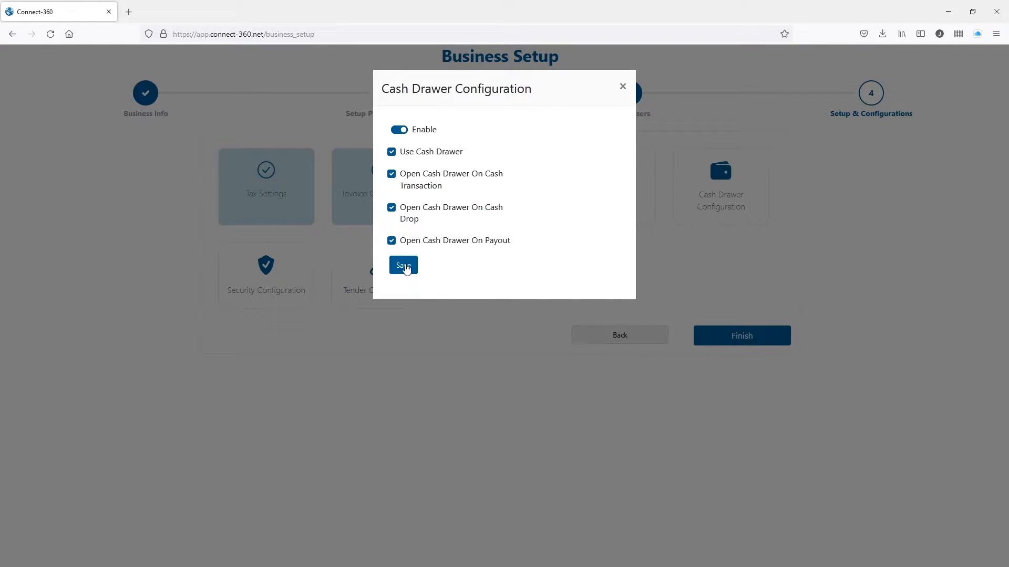
pyautogui.click(405, 267)
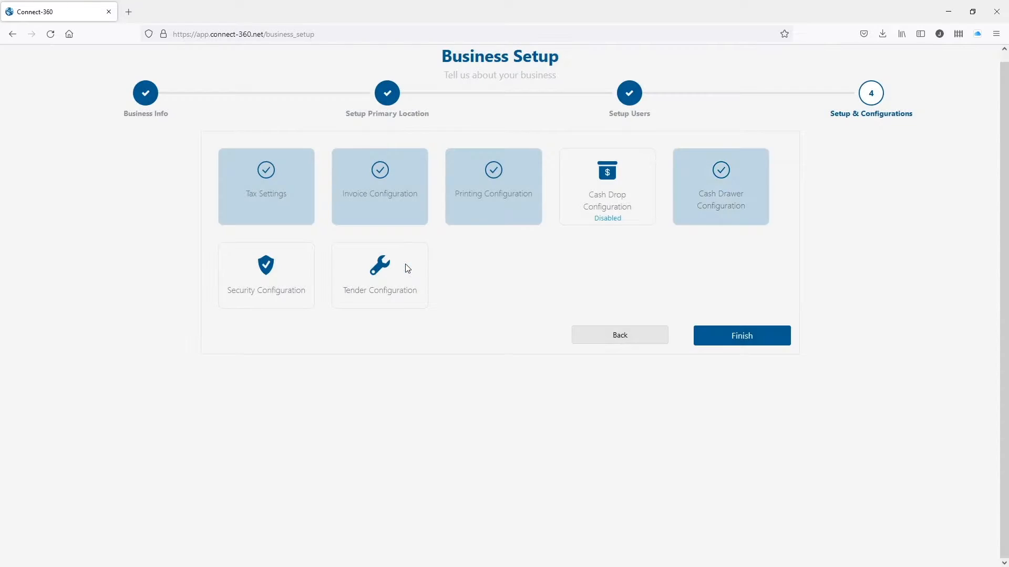
pyautogui.click(282, 291)
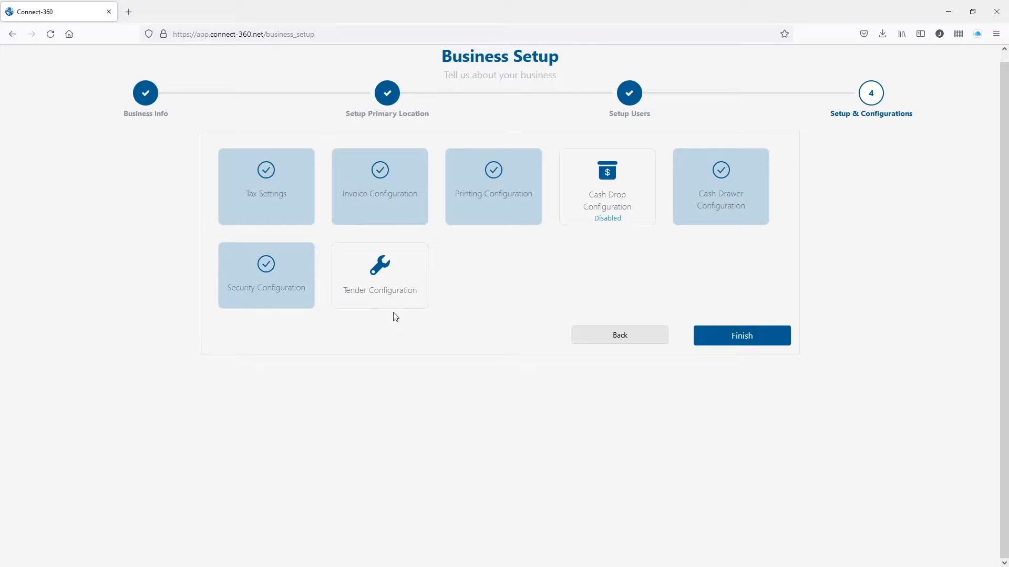
pyautogui.click(384, 294)
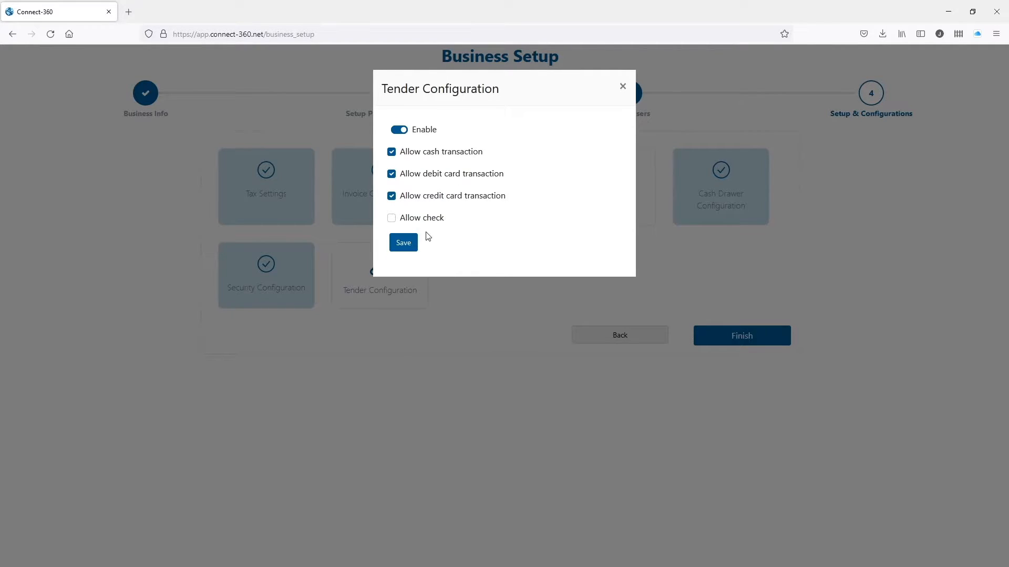
pyautogui.click(392, 220)
pyautogui.click(407, 248)
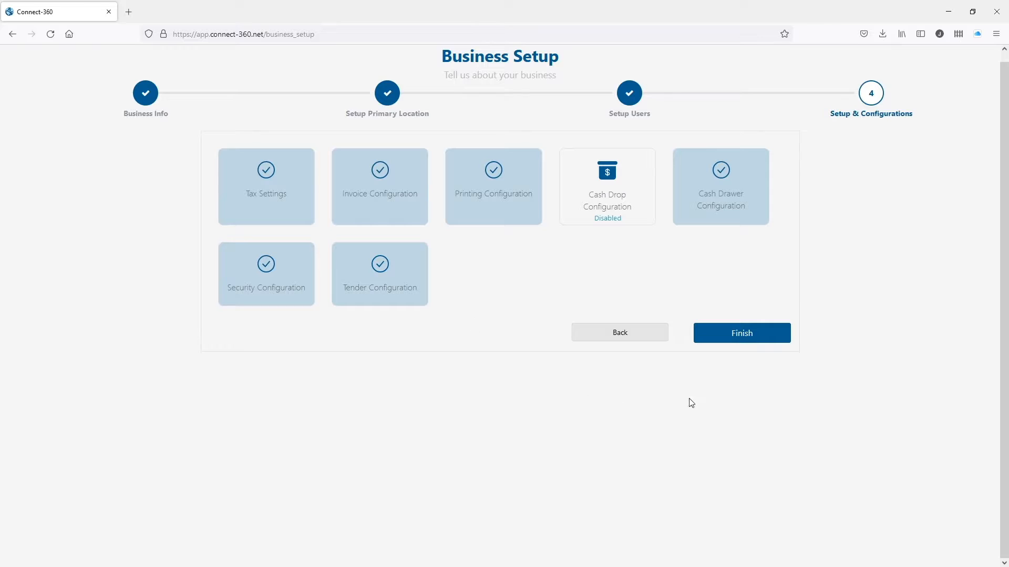
pyautogui.click(763, 335)
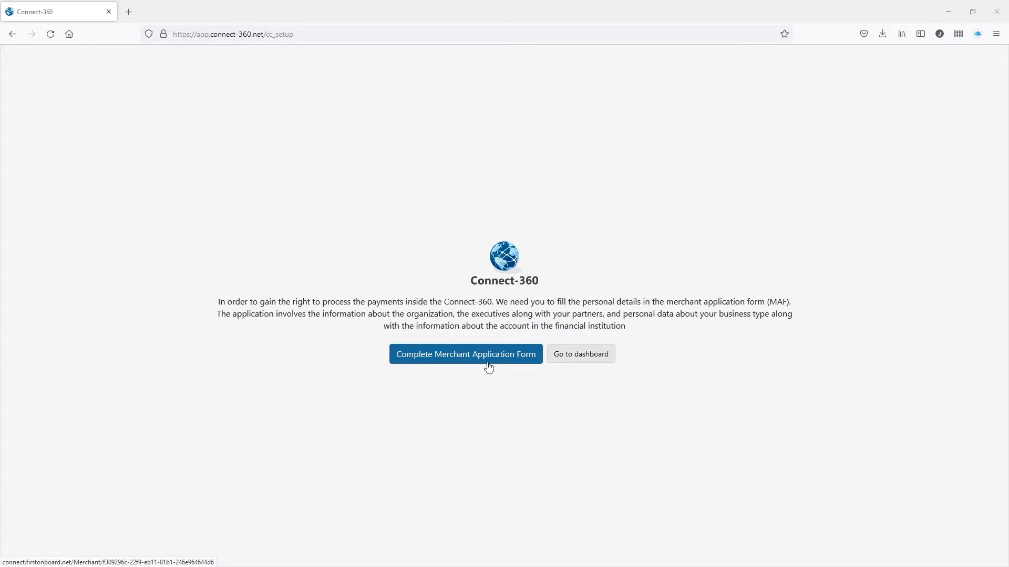
# Look through the blank merchant application form, then open the Connect-360 dashboard.
pyautogui.click(419, 359)
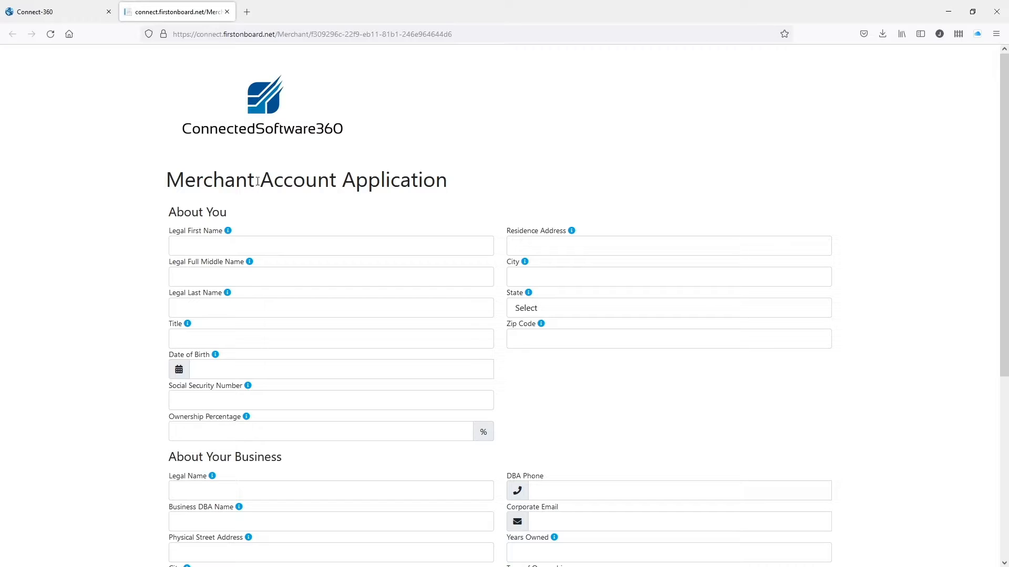
pyautogui.scroll(-5, 160, 162)
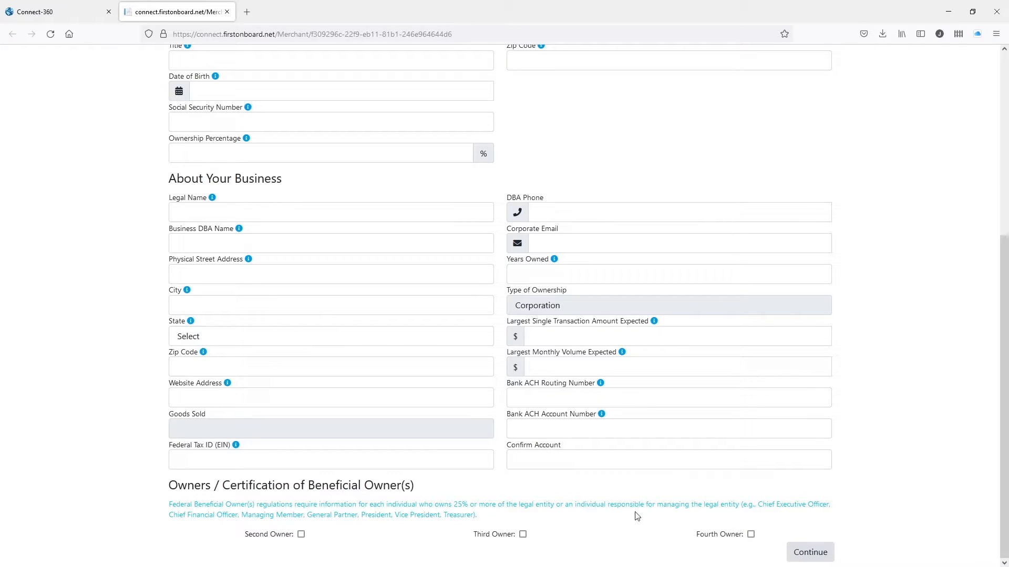
pyautogui.scroll(5, 500, 353)
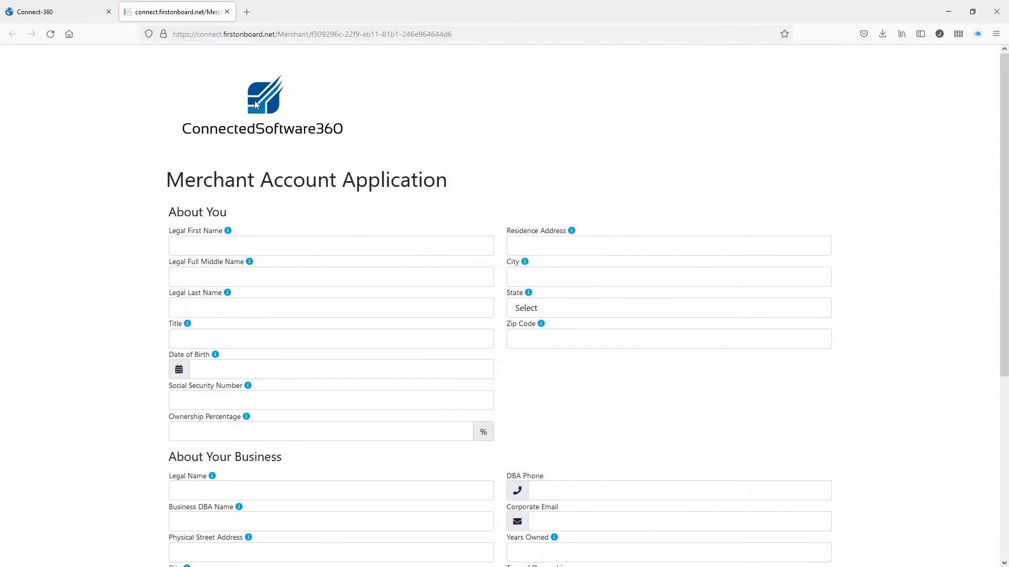
pyautogui.click(65, 11)
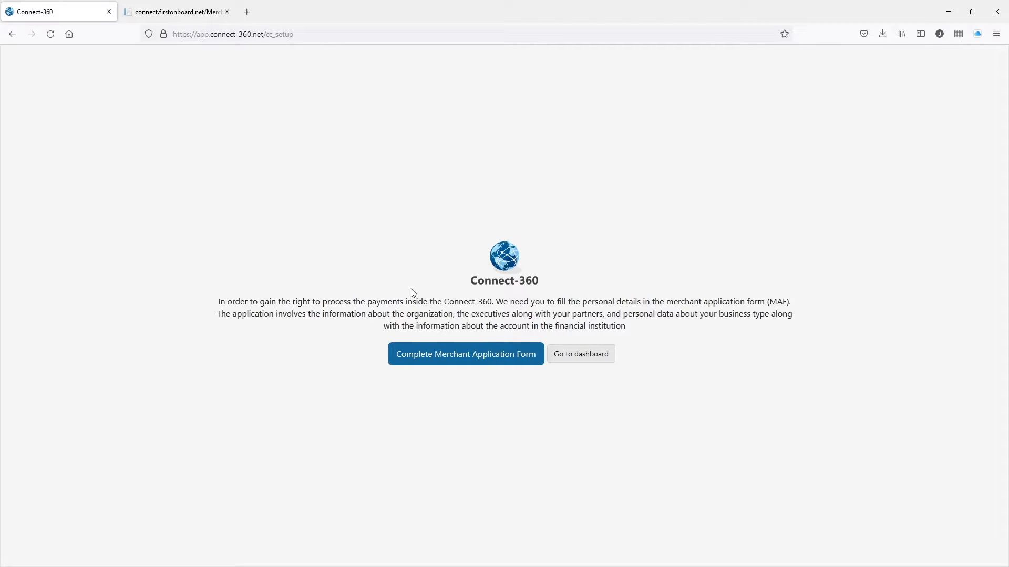
pyautogui.click(573, 358)
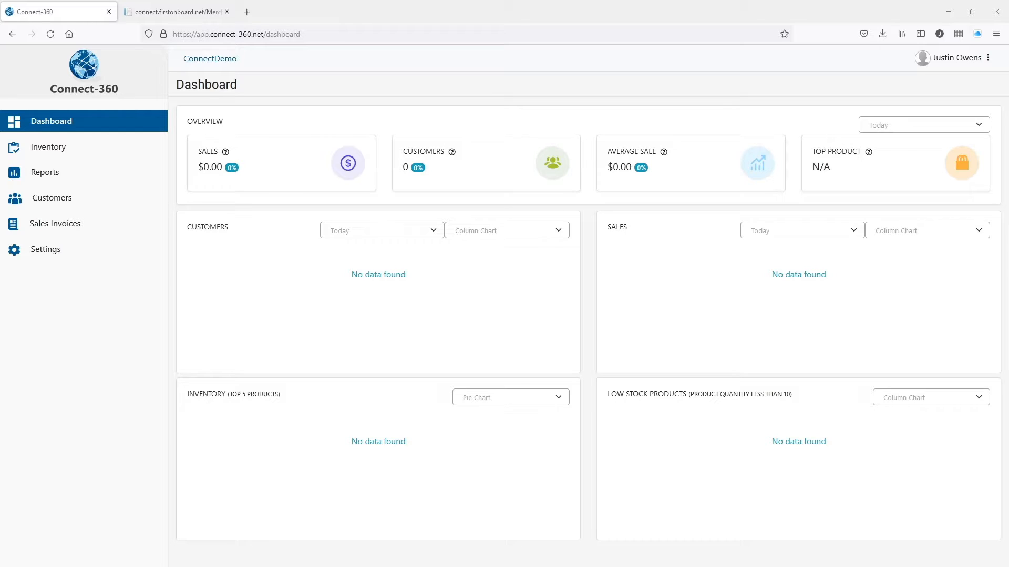
# Go to Inventory > Products.
pyautogui.click(88, 152)
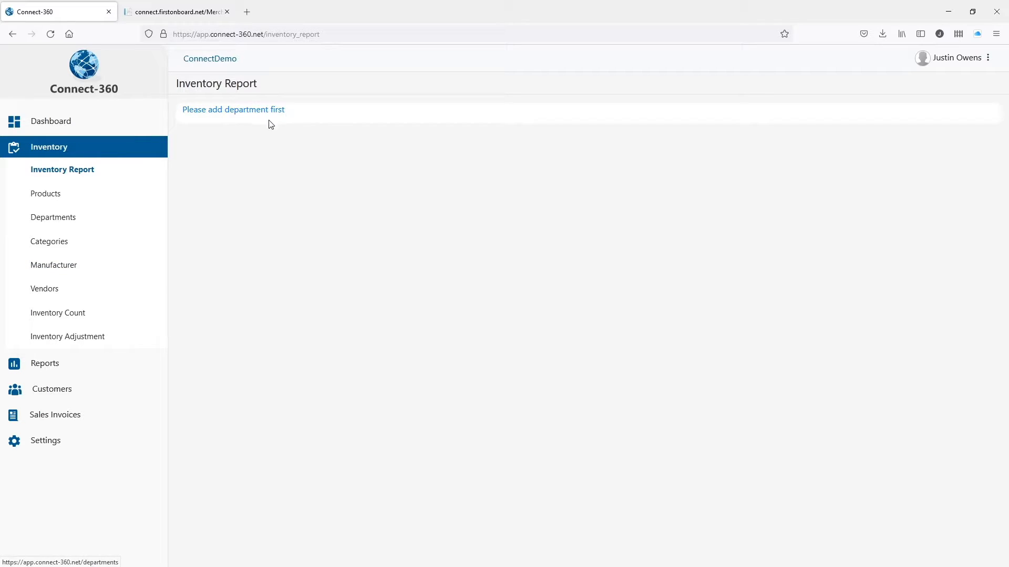
pyautogui.click(49, 198)
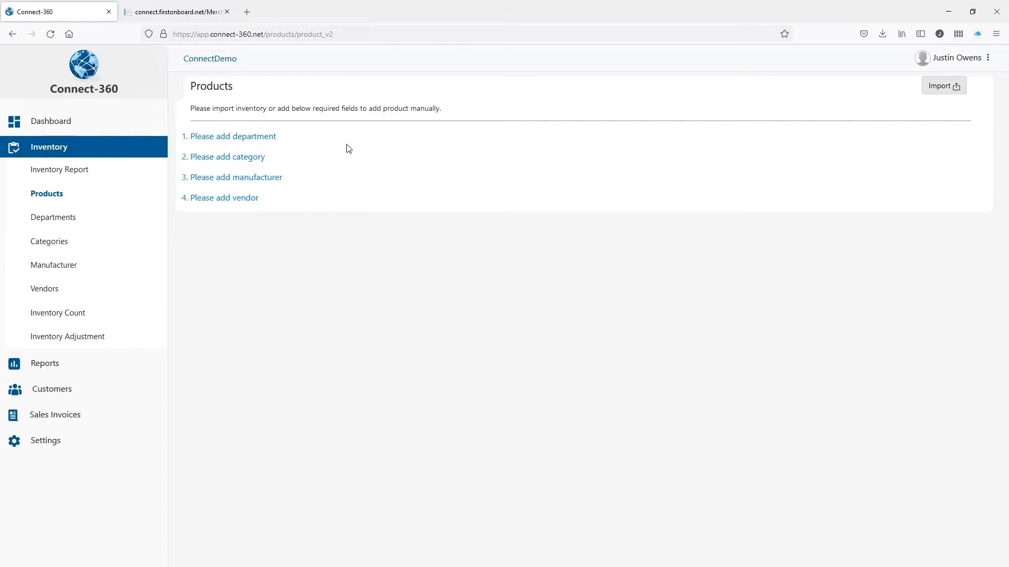
# Download the product CSV template and open Products.csv in Excel.
pyautogui.click(948, 96)
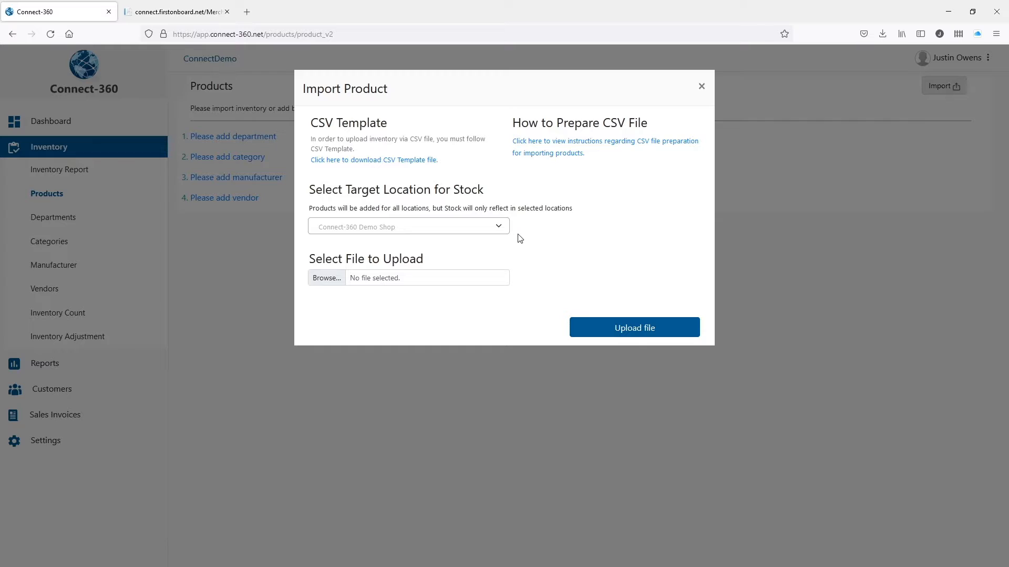
pyautogui.click(374, 160)
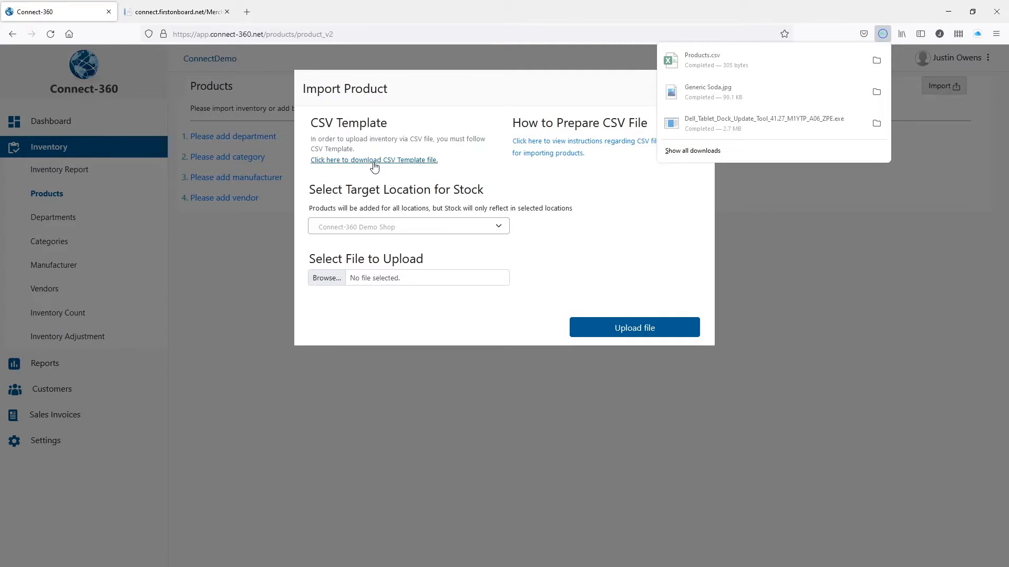
pyautogui.click(727, 68)
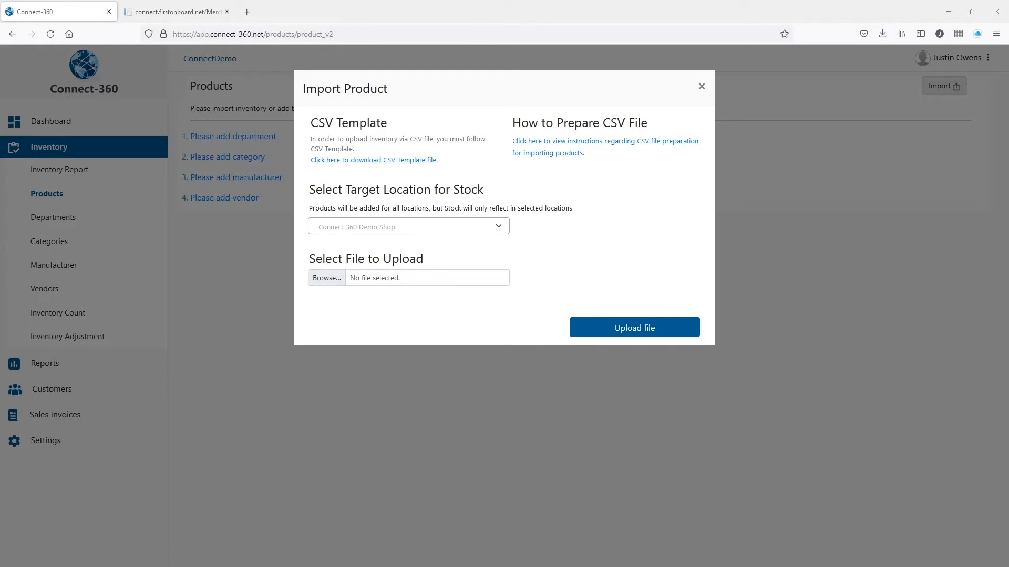
# Maximize the Excel window and select columns A through K.
pyautogui.moveTo(964, 93); pyautogui.dragTo(494, 61)
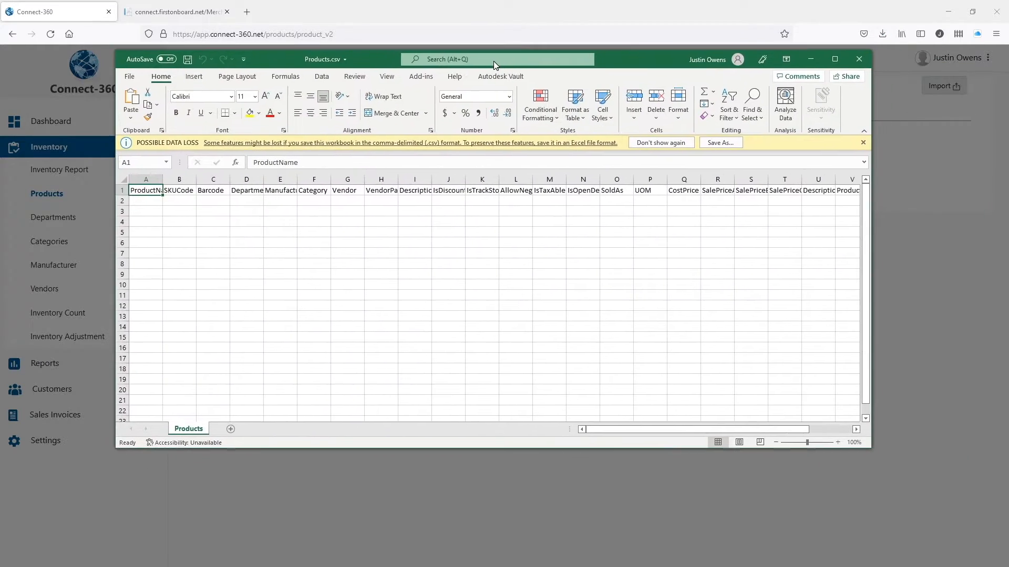
pyautogui.doubleClick(616, 58)
pyautogui.moveTo(31, 128); pyautogui.dragTo(940, 128)
# AutoFit columns A through Y so the full header names show.
pyautogui.click(815, 128)
pyautogui.moveTo(841, 128); pyautogui.dragTo(39, 128)
pyautogui.doubleClick(46, 128)
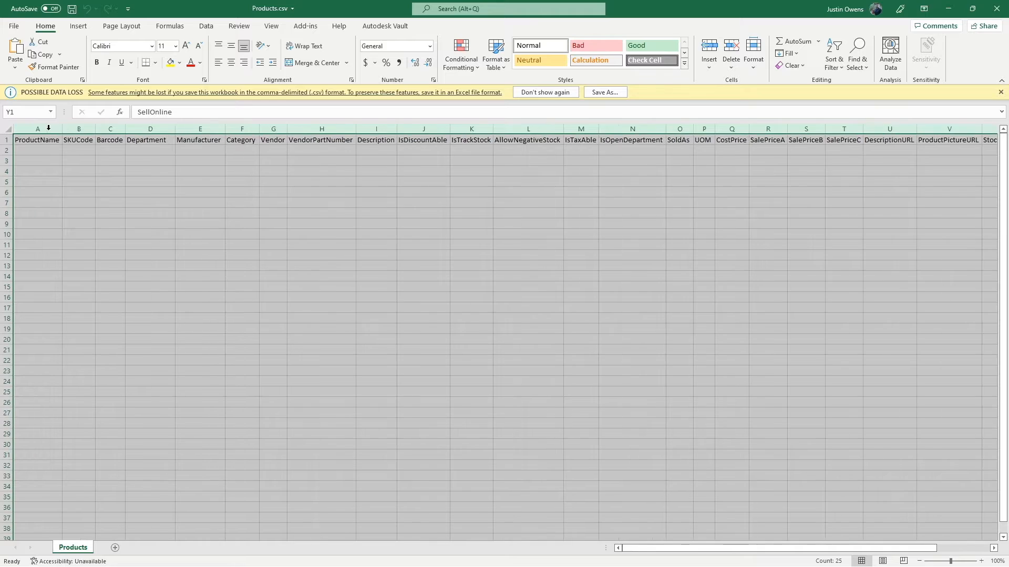
pyautogui.click(52, 151)
# Inspect cells B2–D2 and A2:A28, then minimize Excel to return to the import dialog.
pyautogui.click(75, 150)
pyautogui.click(111, 149)
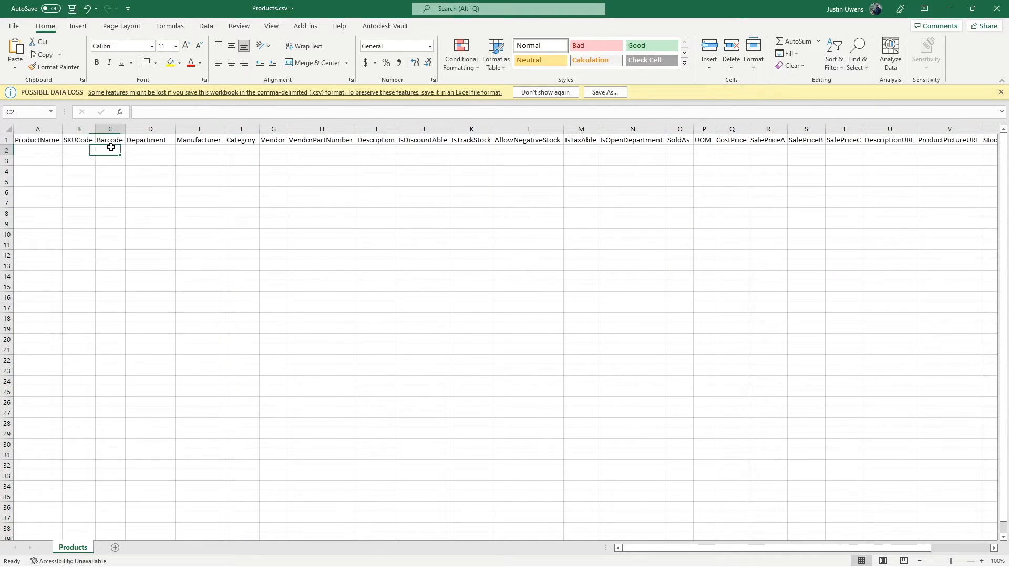
pyautogui.click(171, 152)
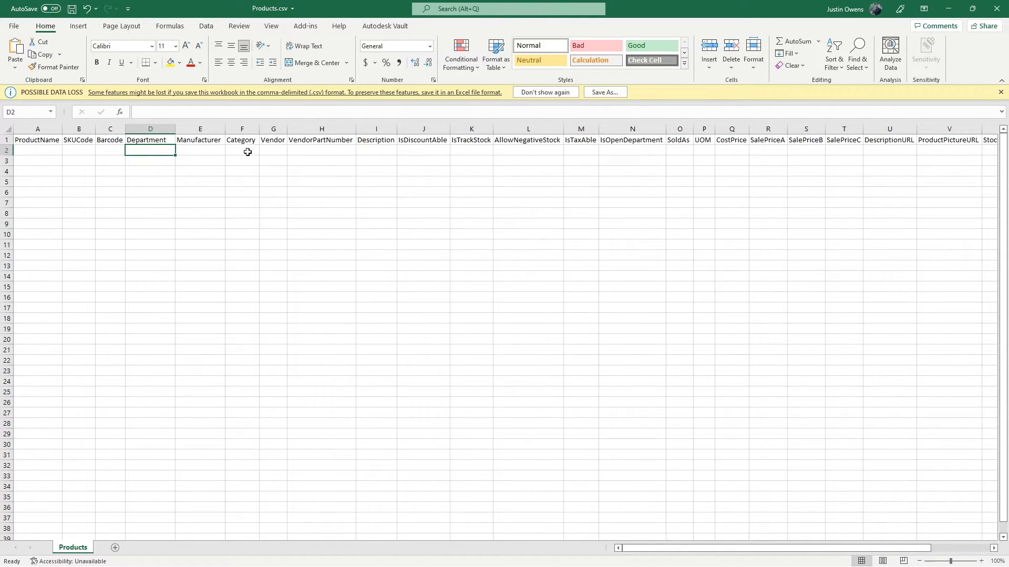
pyautogui.moveTo(50, 156); pyautogui.dragTo(44, 424)
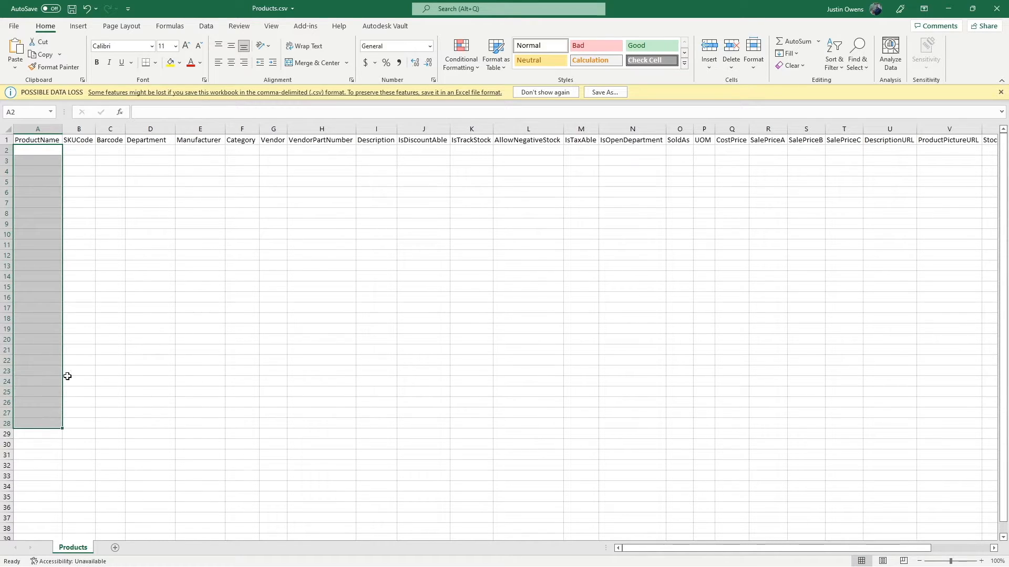
pyautogui.click(69, 250)
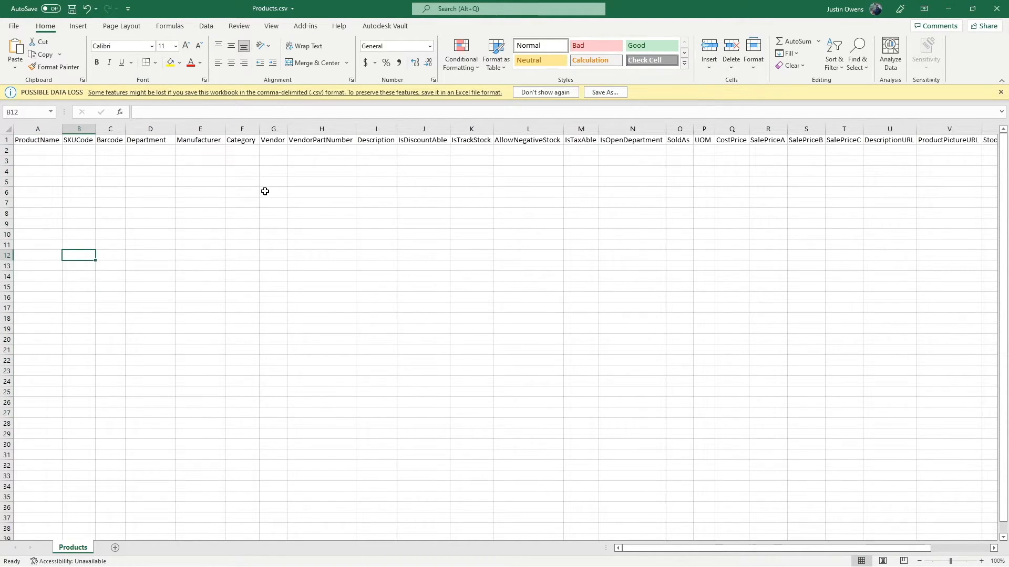
pyautogui.click(948, 9)
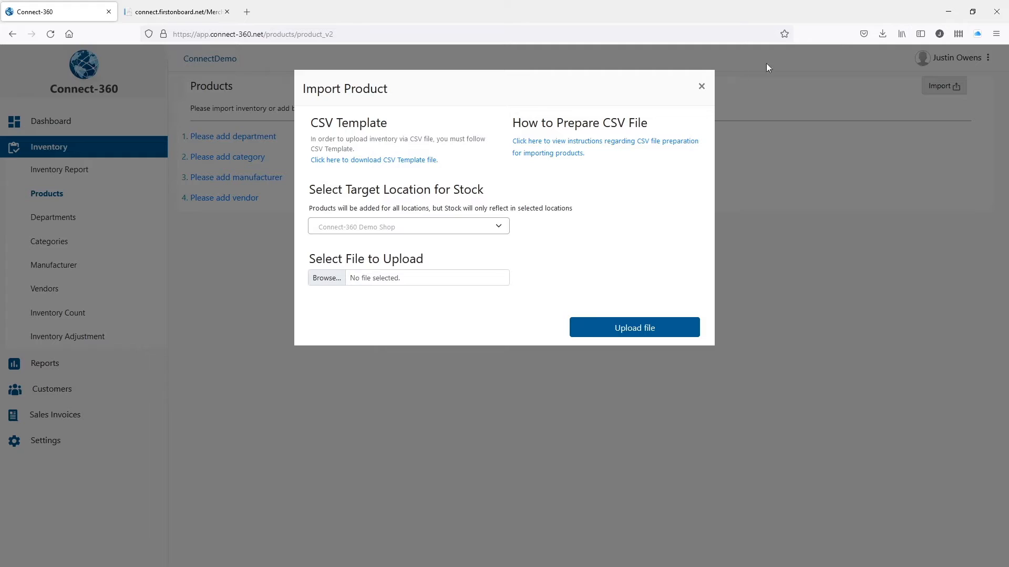
# Close the import dialog, create the 'Soft drinks' department, then go to Categories.
pyautogui.click(706, 87)
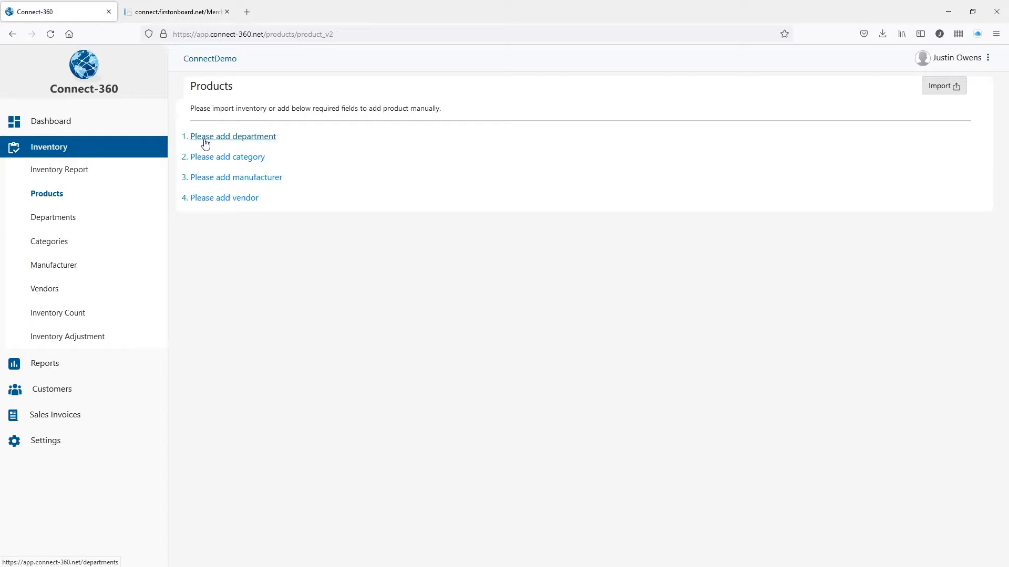
pyautogui.click(245, 138)
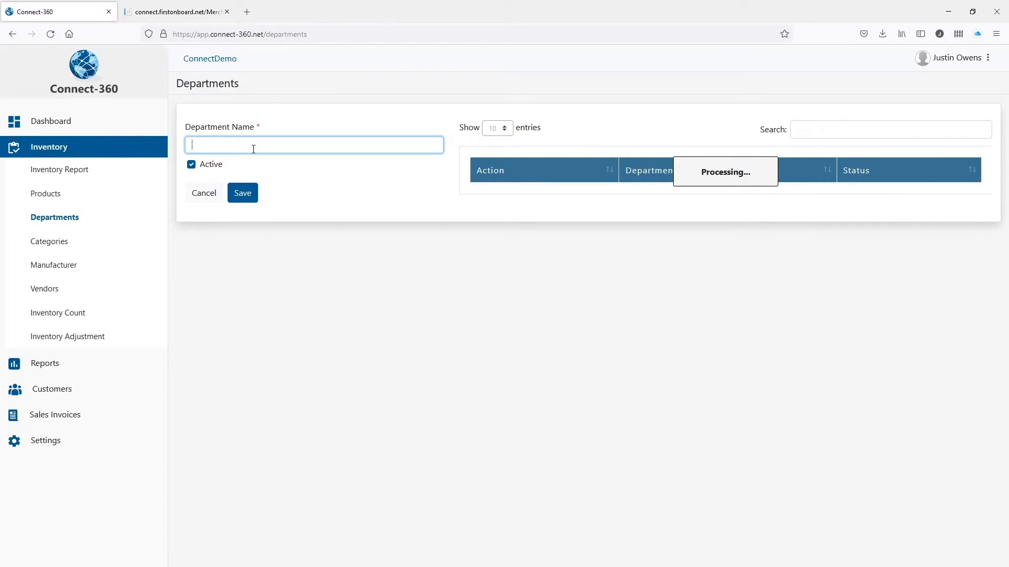
pyautogui.write('Soft drinks')
pyautogui.click(251, 196)
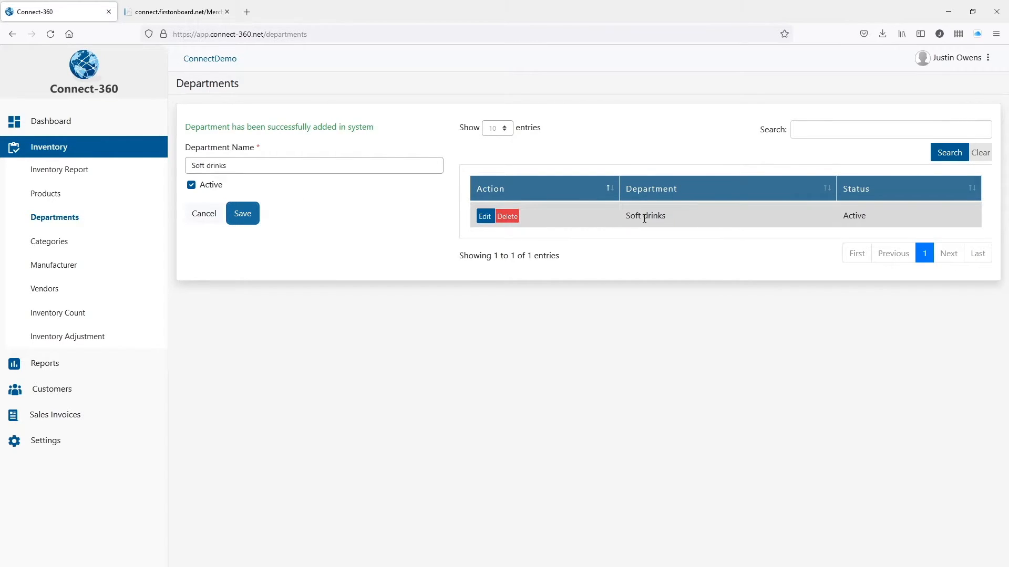
pyautogui.click(56, 248)
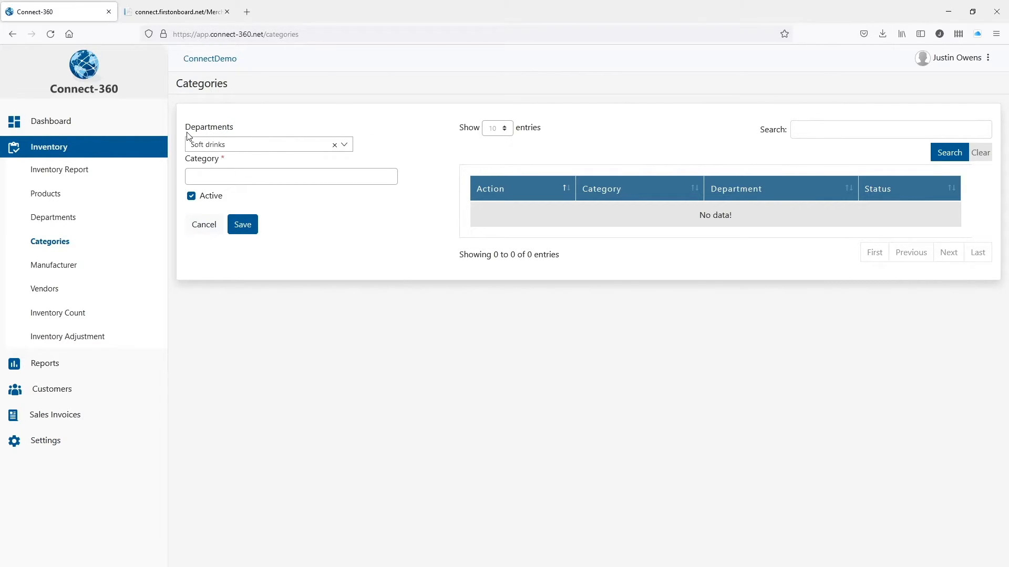
# Save a new category named 'Soda' under Soft drinks, then go to the Manufacturer page.
pyautogui.click(243, 181)
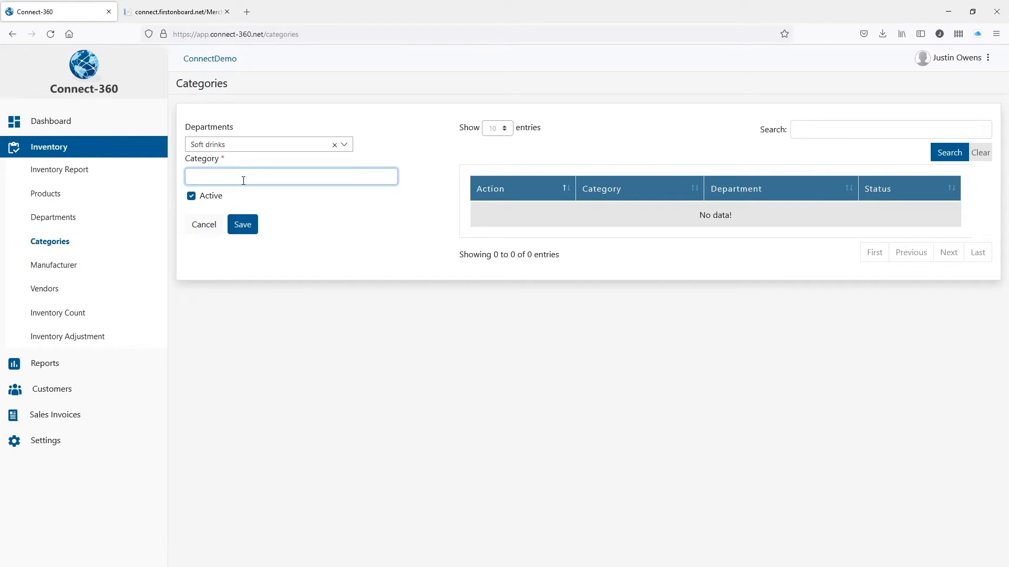
pyautogui.write('Soda')
pyautogui.click(248, 227)
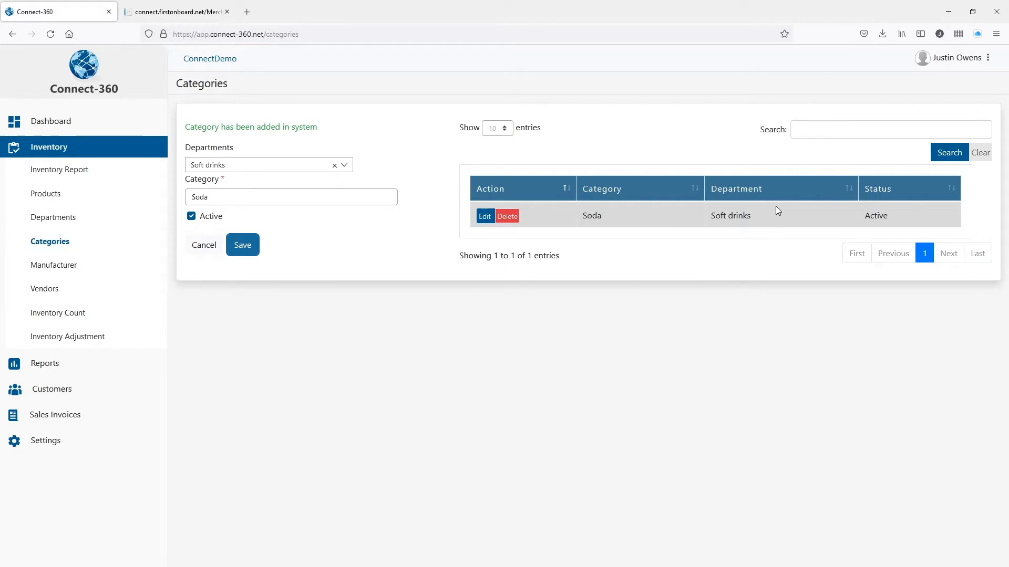
pyautogui.click(70, 265)
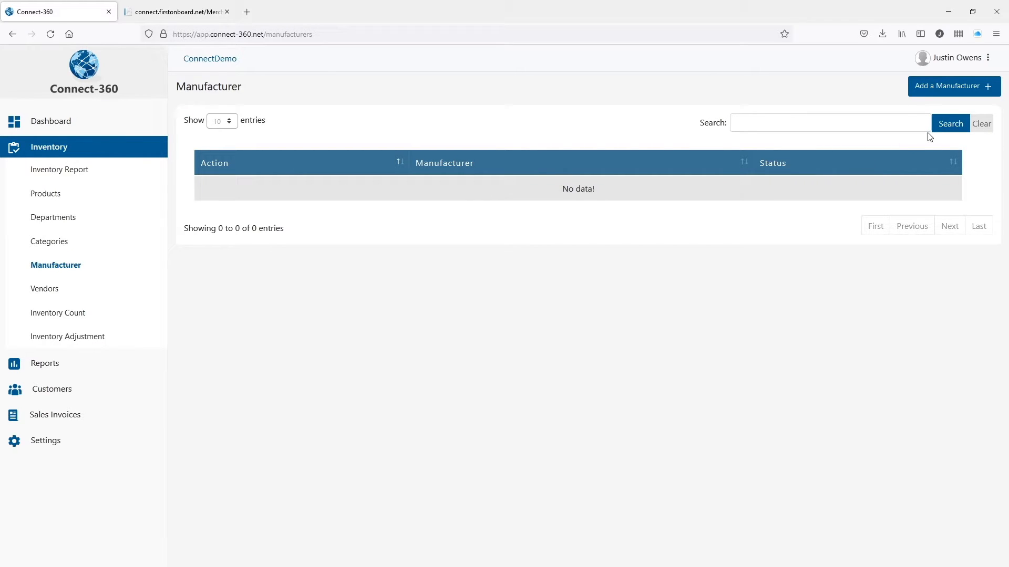
# Add an active manufacturer named 'Generic Manufactrer', then go to the Vendors list.
pyautogui.click(925, 94)
pyautogui.click(290, 138)
pyautogui.write('Ge')
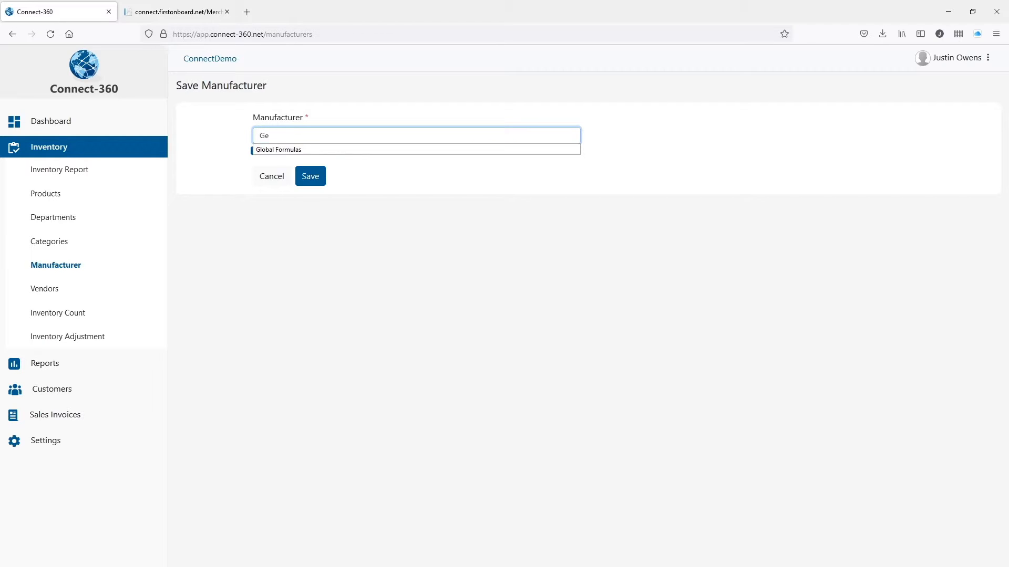
pyautogui.write('neric Manufactur')
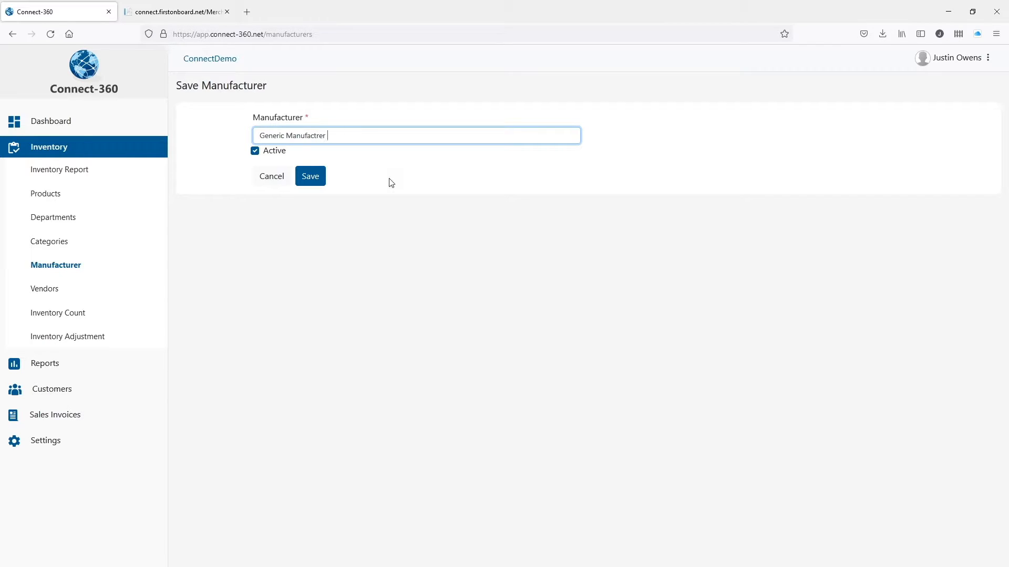
pyautogui.click(307, 181)
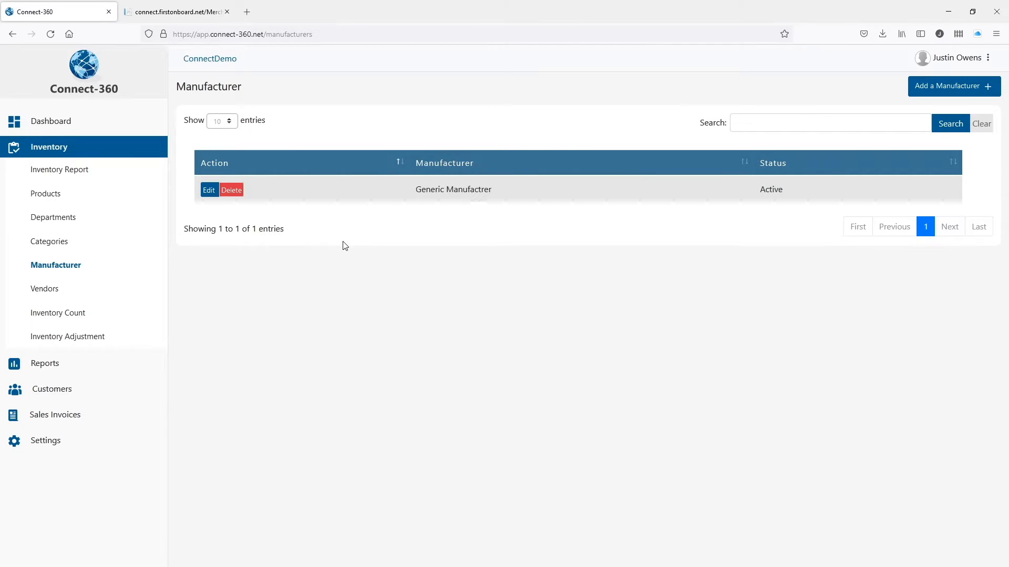
pyautogui.click(46, 290)
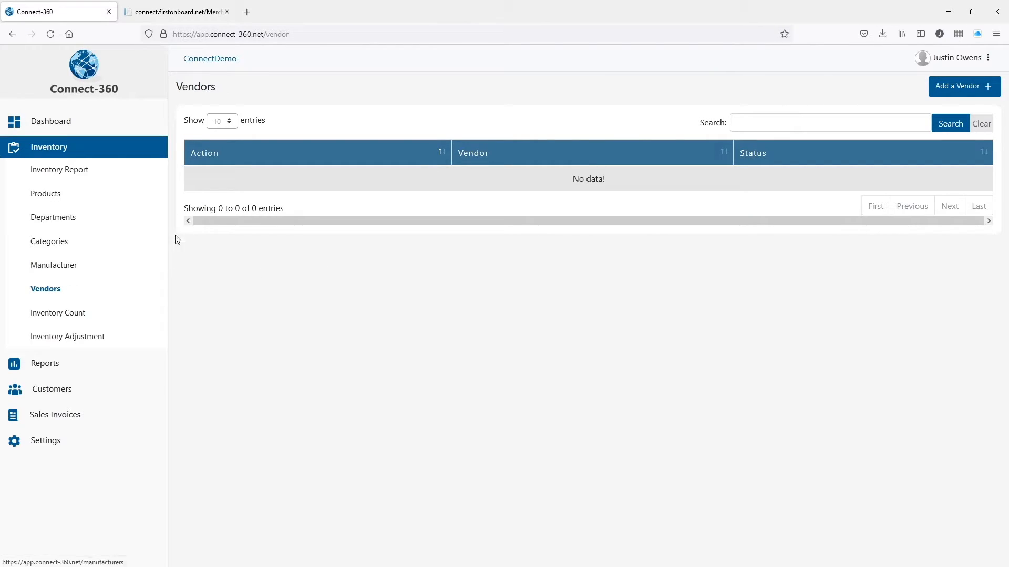
# Start a new vendor 'Vender 123' with its account number, company 'test vendor' and website vendor.com.
pyautogui.click(966, 90)
pyautogui.click(298, 137)
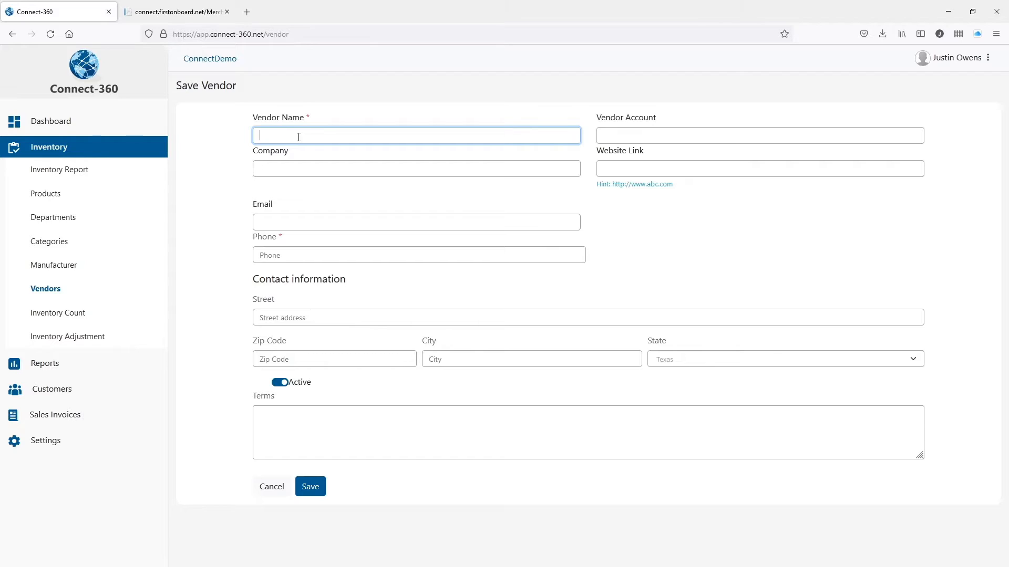
pyautogui.write('Vent')
pyautogui.click(695, 139)
pyautogui.write('123456')
pyautogui.click(303, 168)
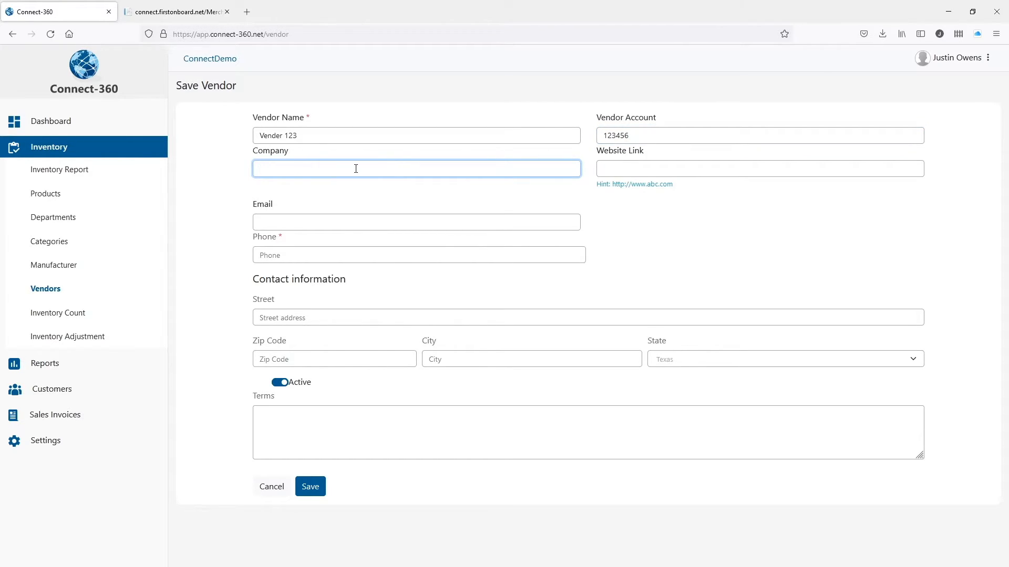
pyautogui.write('test venfor')
pyautogui.click(680, 169)
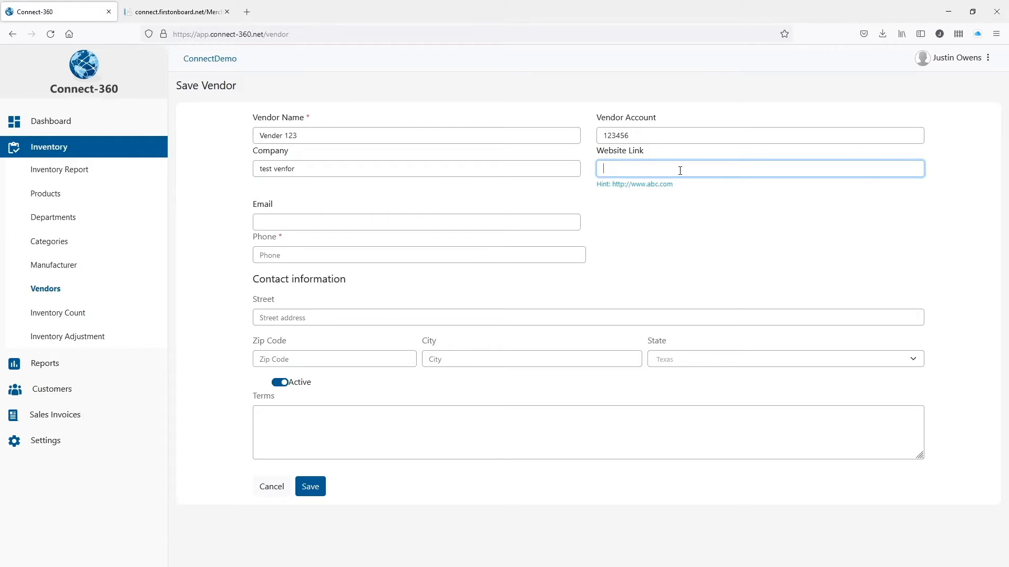
pyautogui.write('vendor.com')
# Fix the company name typo, add the contact e-mail and phone number, set terms Net 30, and save.
pyautogui.click(306, 168)
pyautogui.press('Delete')
pyautogui.write('d')
pyautogui.click(296, 222)
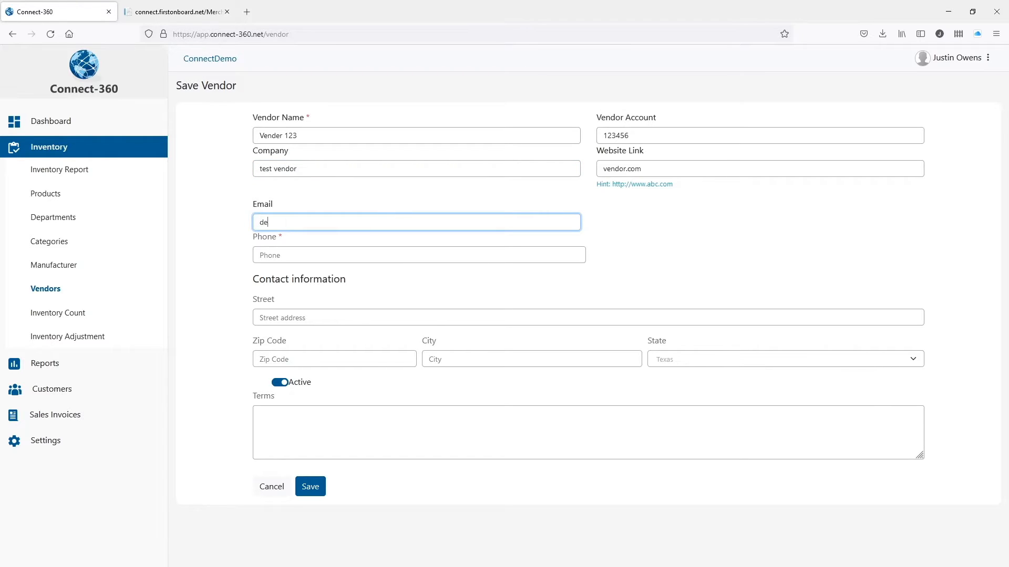
pyautogui.click(288, 258)
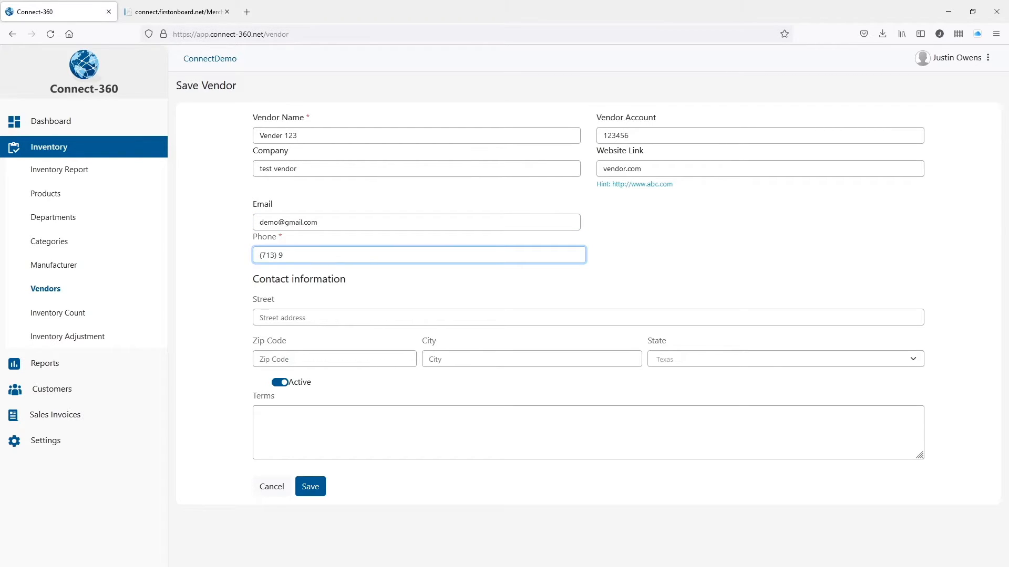
pyautogui.click(292, 317)
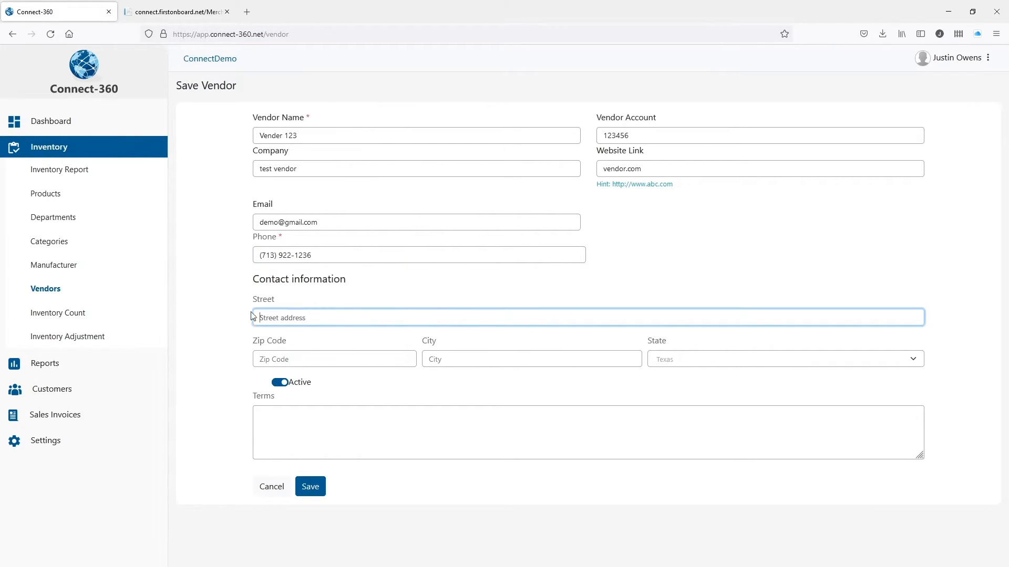
pyautogui.click(308, 422)
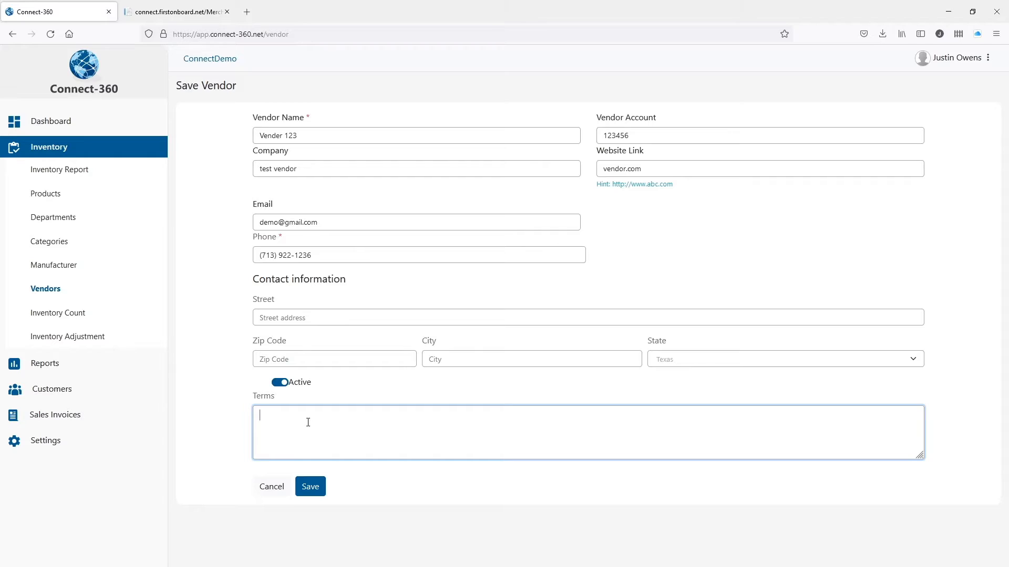
pyautogui.write('Net 30')
pyautogui.click(310, 487)
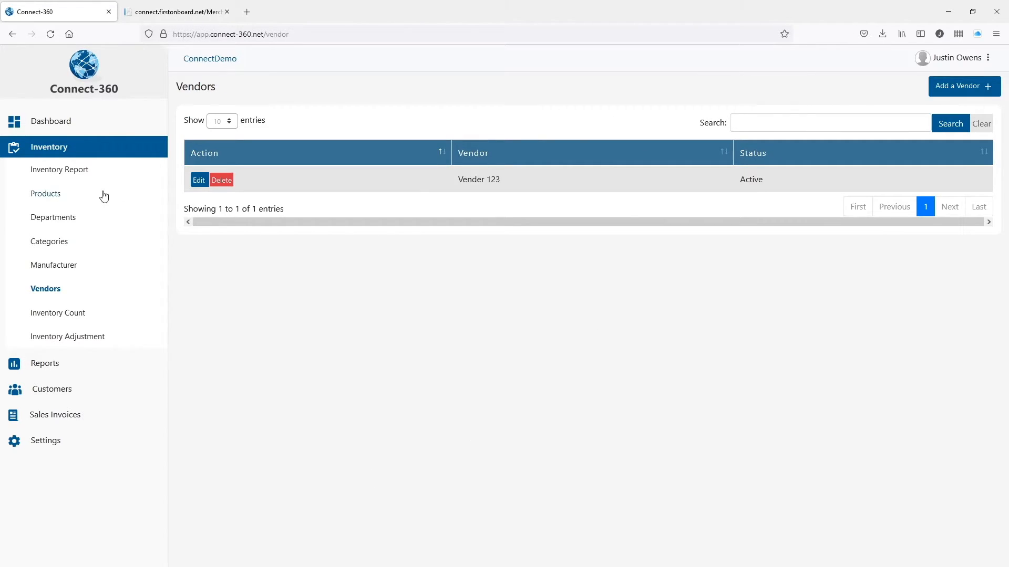
# Review the Departments, Categories, Manufacturer and Vendors pages, then return to the empty Products list.
pyautogui.click(64, 221)
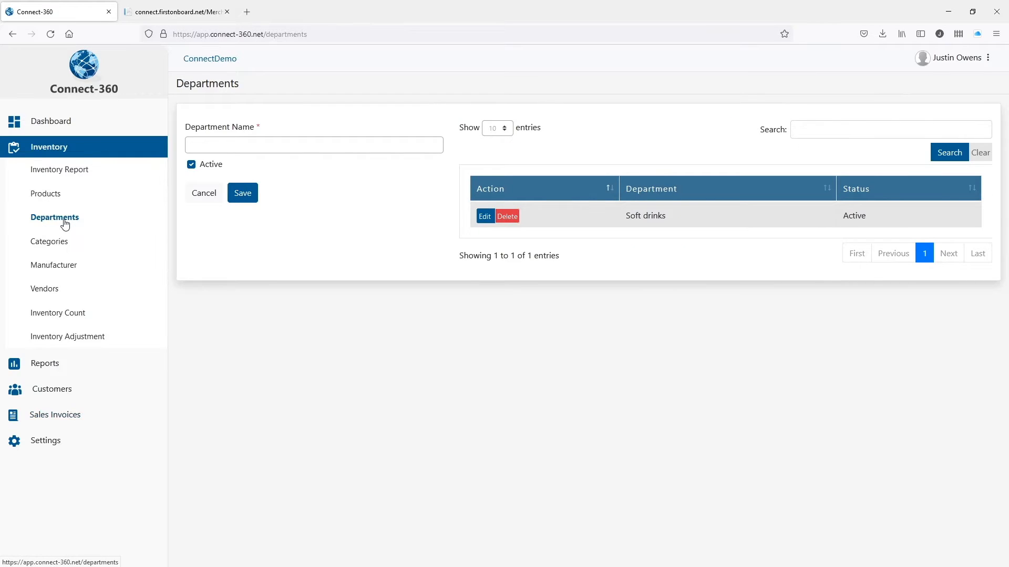
pyautogui.click(50, 244)
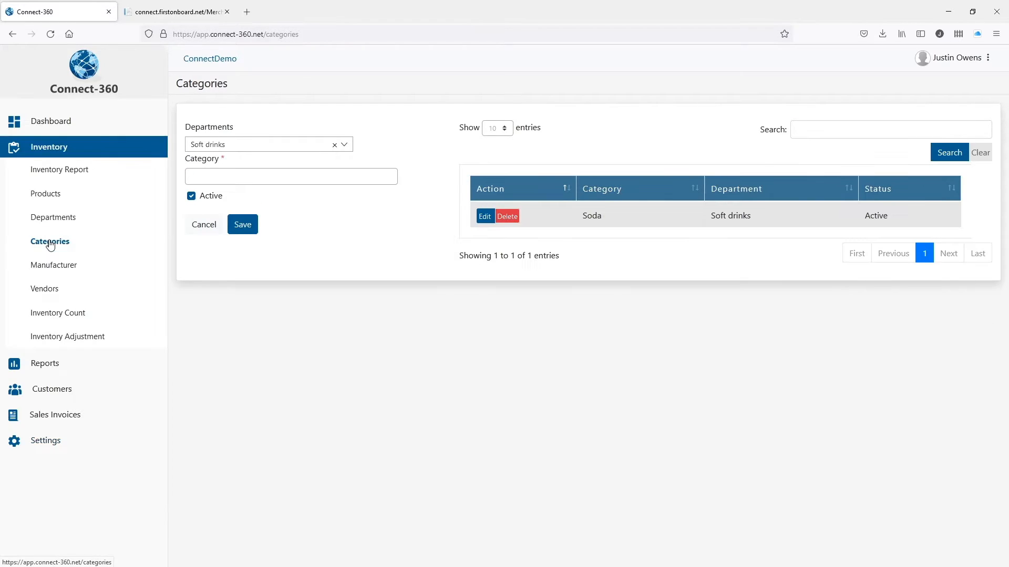
pyautogui.click(71, 266)
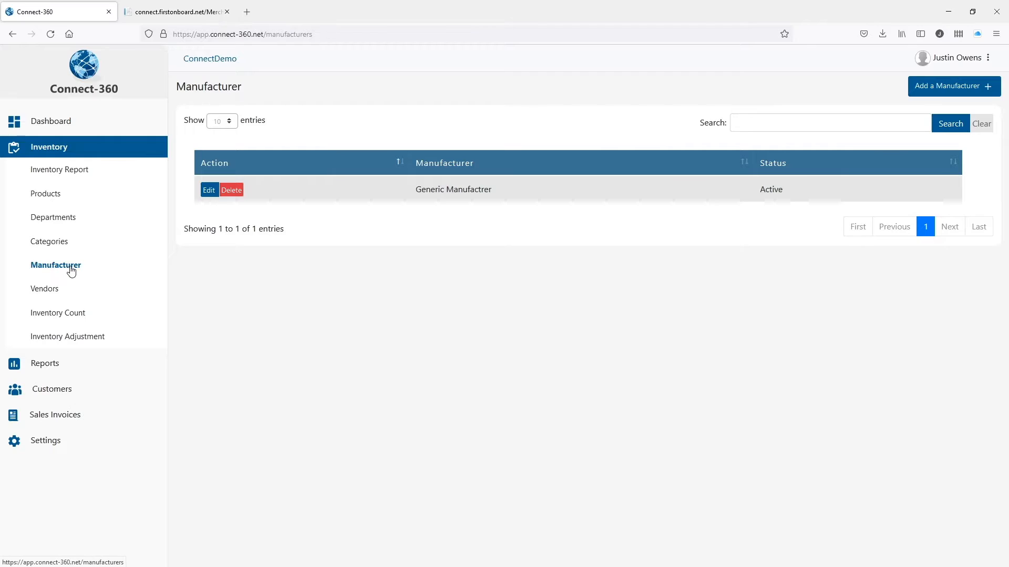
pyautogui.click(70, 296)
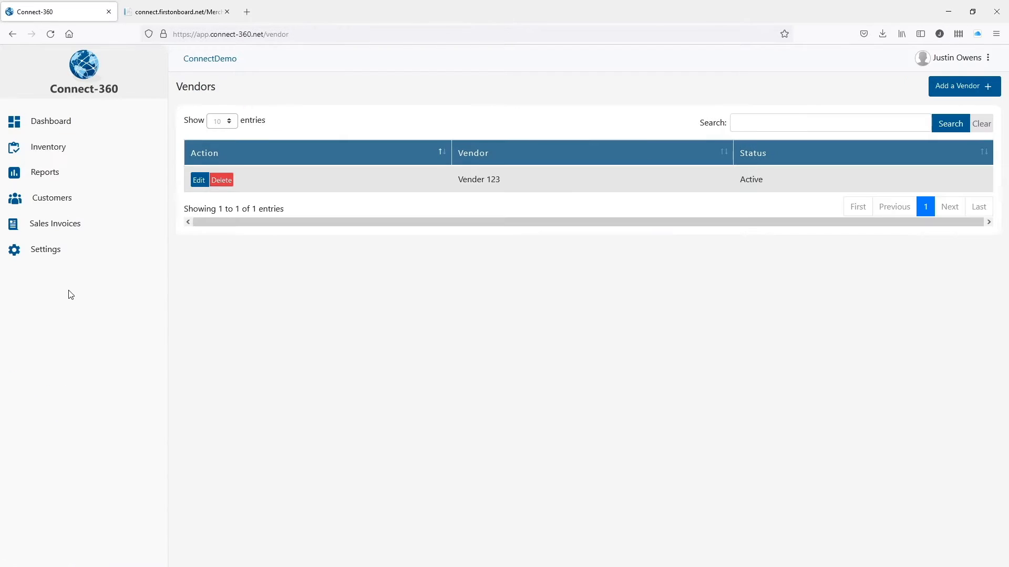
pyautogui.click(63, 189)
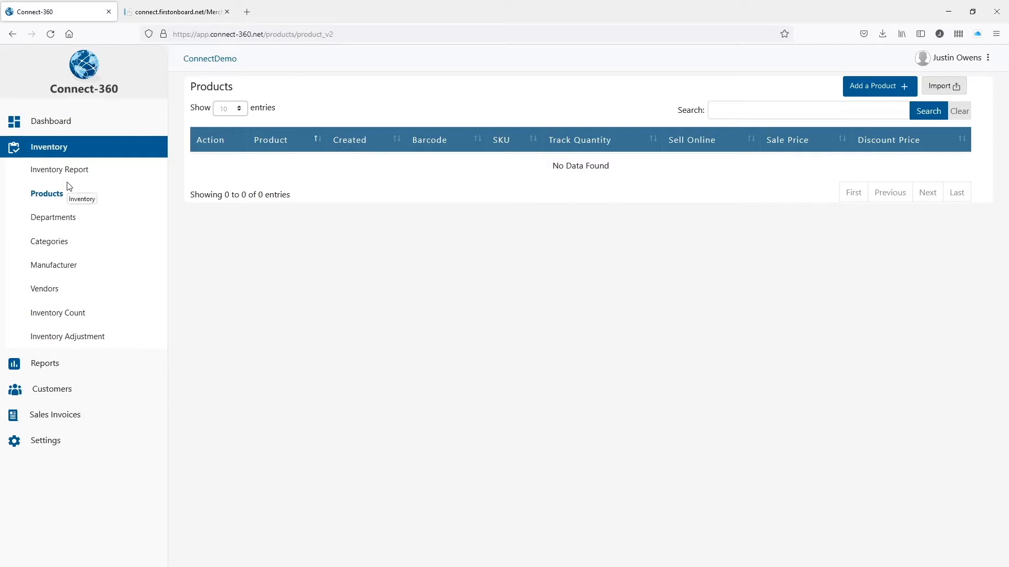
# Start a product 'Generic Soda' with description 'Generic Soda Test' and bring up the featured image picker.
pyautogui.click(880, 96)
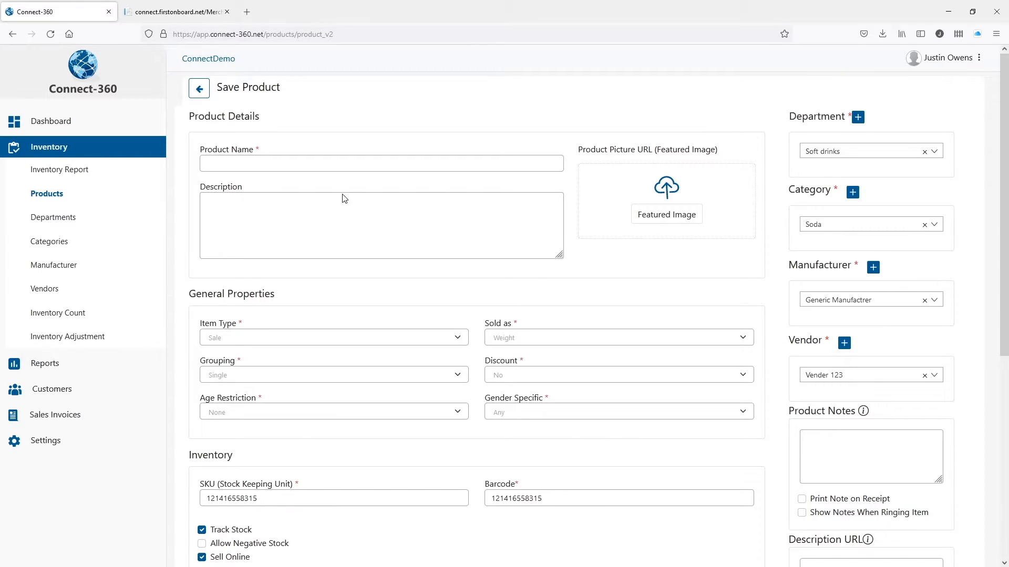
pyautogui.click(271, 163)
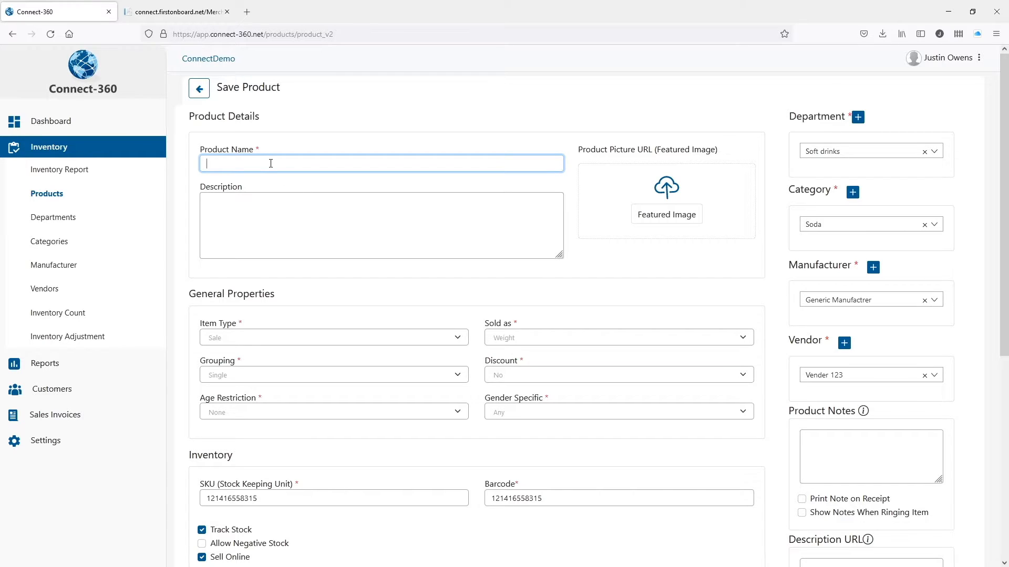
pyautogui.write('Gener')
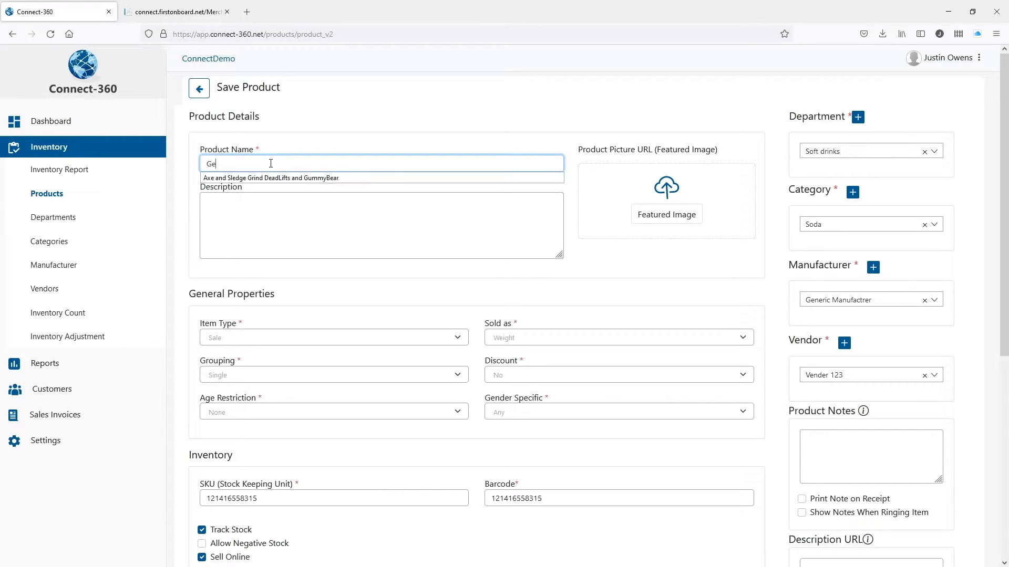
pyautogui.write('ic Soda')
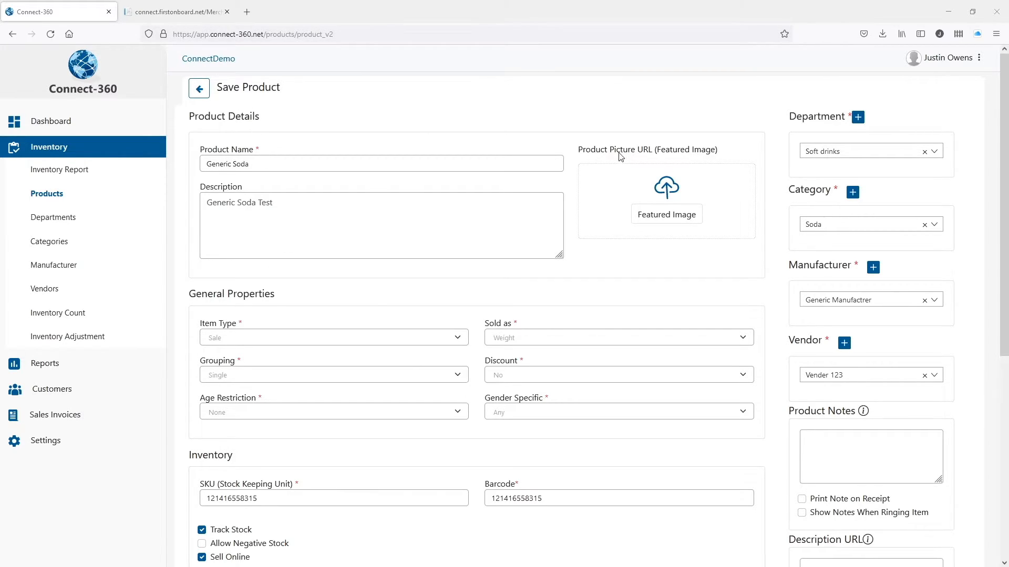
pyautogui.click(672, 216)
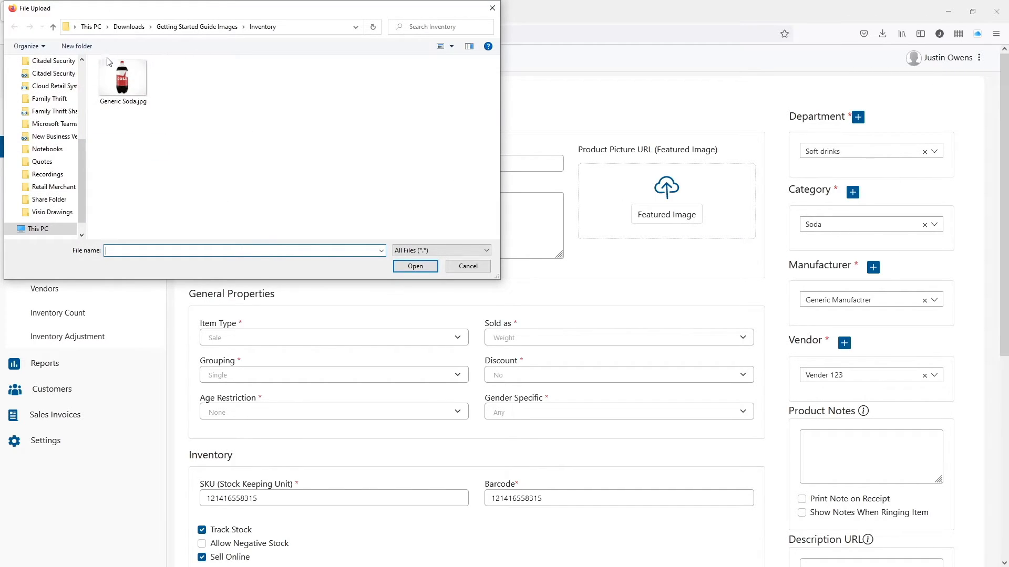
# Attach Generic Soda.jpg as the product's featured image.
pyautogui.click(137, 93)
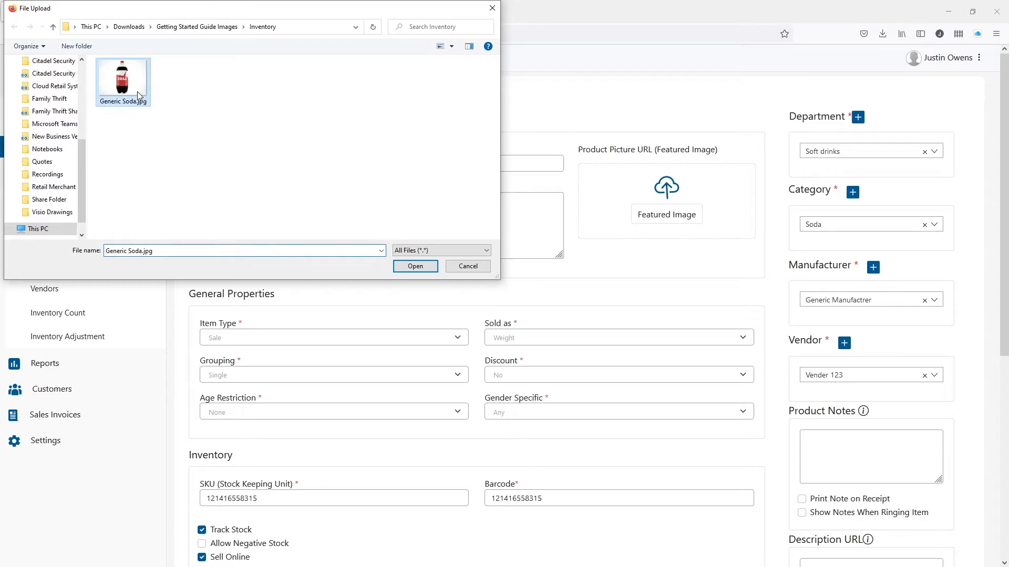
pyautogui.click(415, 266)
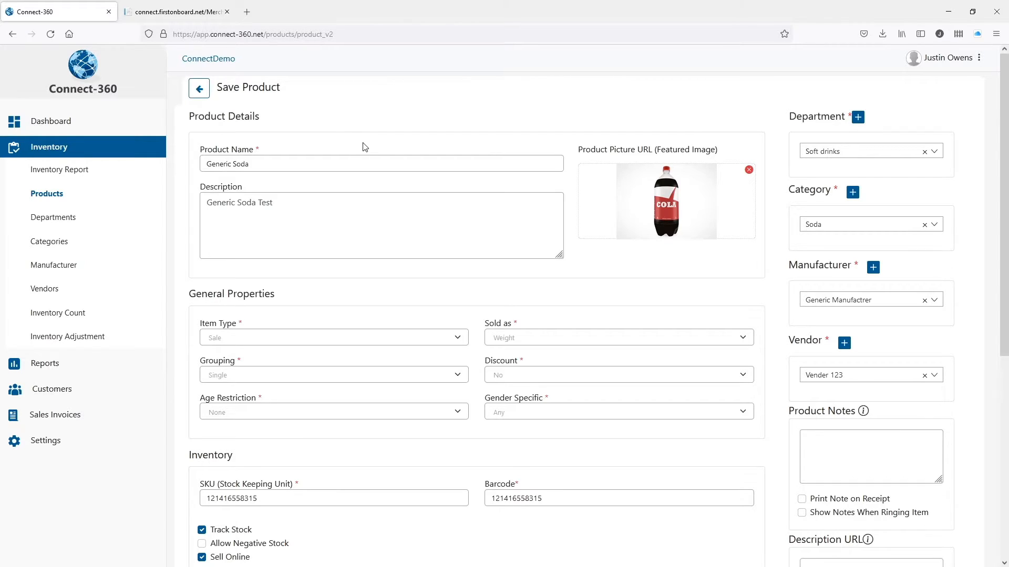
# Create a Diet Soda category from the product form and assign it to Generic Soda.
pyautogui.click(853, 194)
pyautogui.click(818, 131)
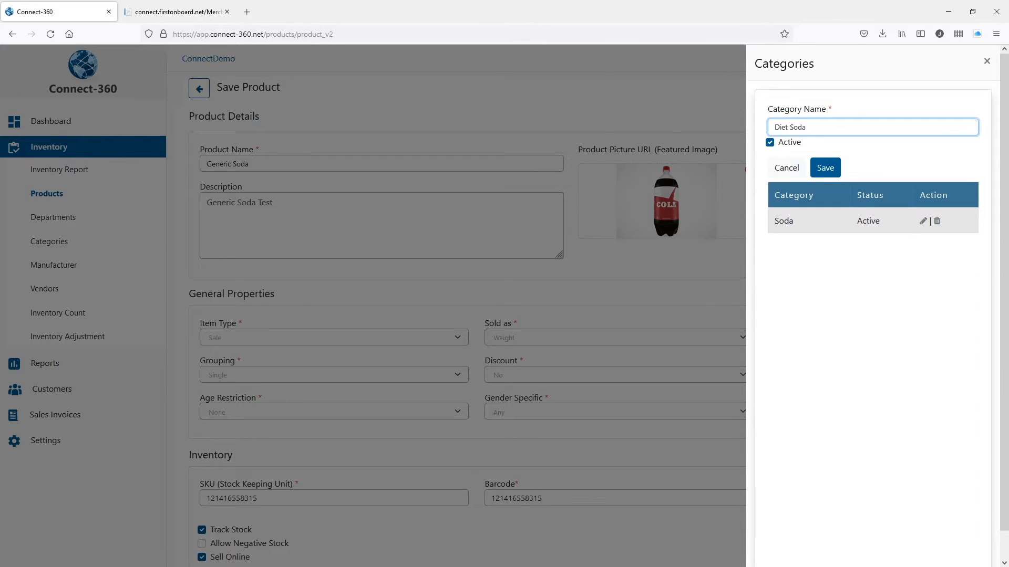
pyautogui.click(833, 169)
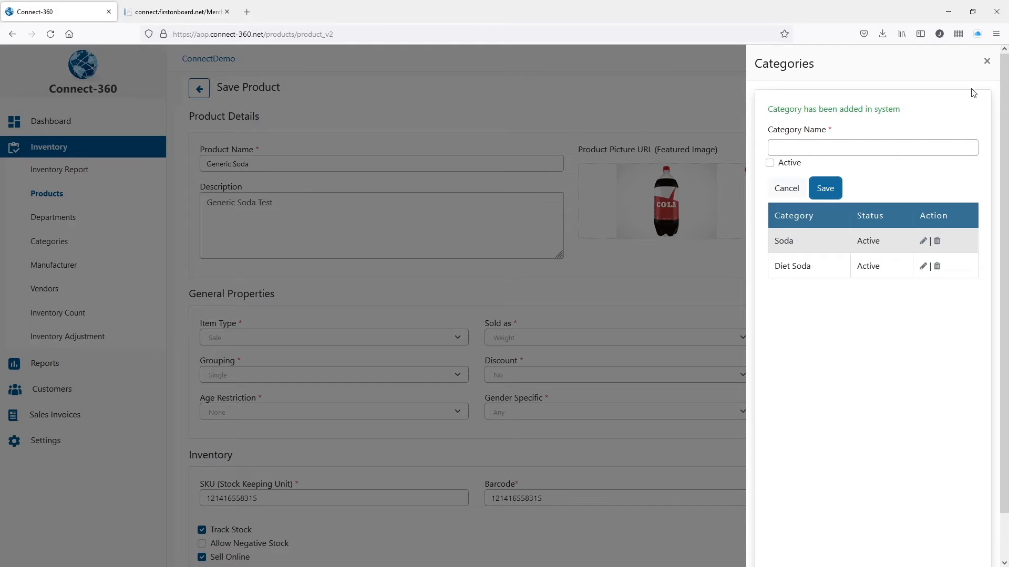
pyautogui.click(985, 62)
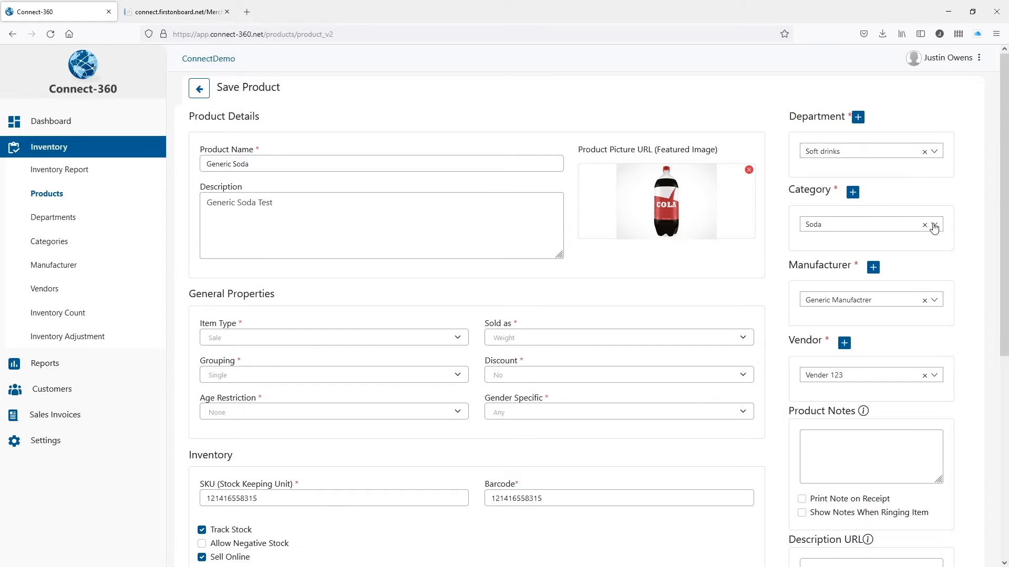
pyautogui.click(933, 227)
pyautogui.click(859, 289)
# Keep Sale item type, Single grouping and No discount, and set Sold As to Quantity.
pyautogui.scroll(-3, 780, 280)
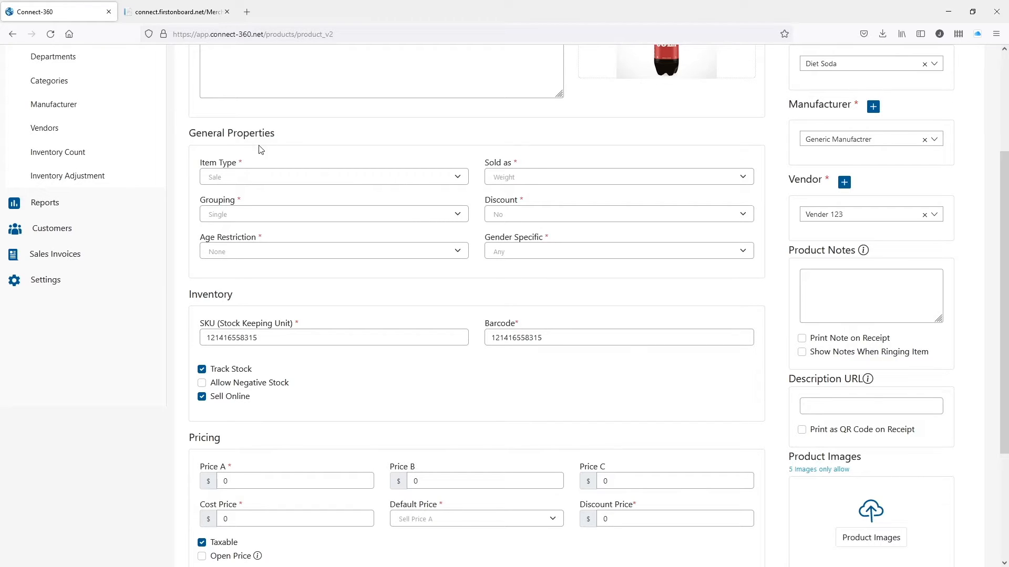
pyautogui.click(239, 178)
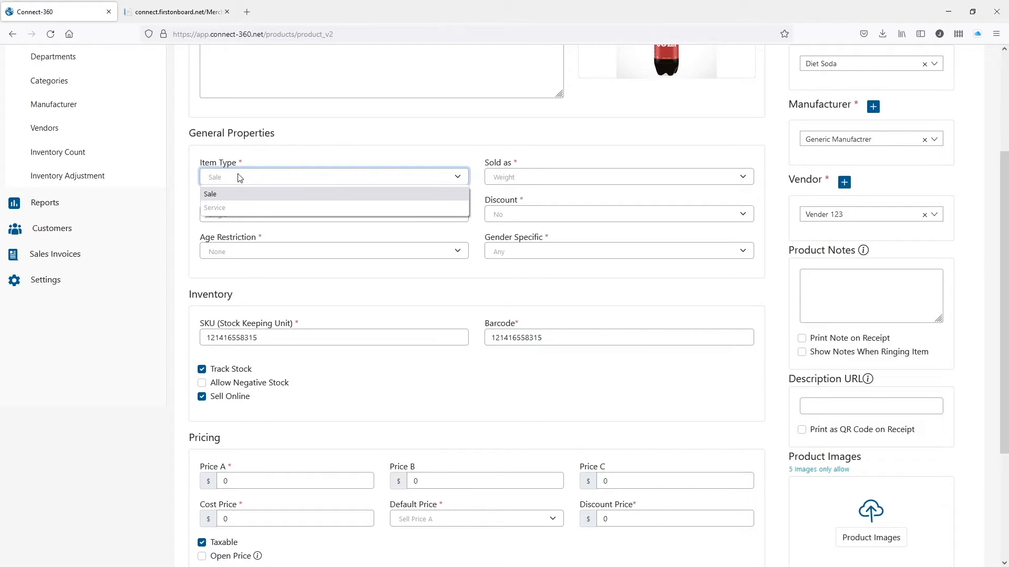
pyautogui.click(239, 178)
pyautogui.click(233, 215)
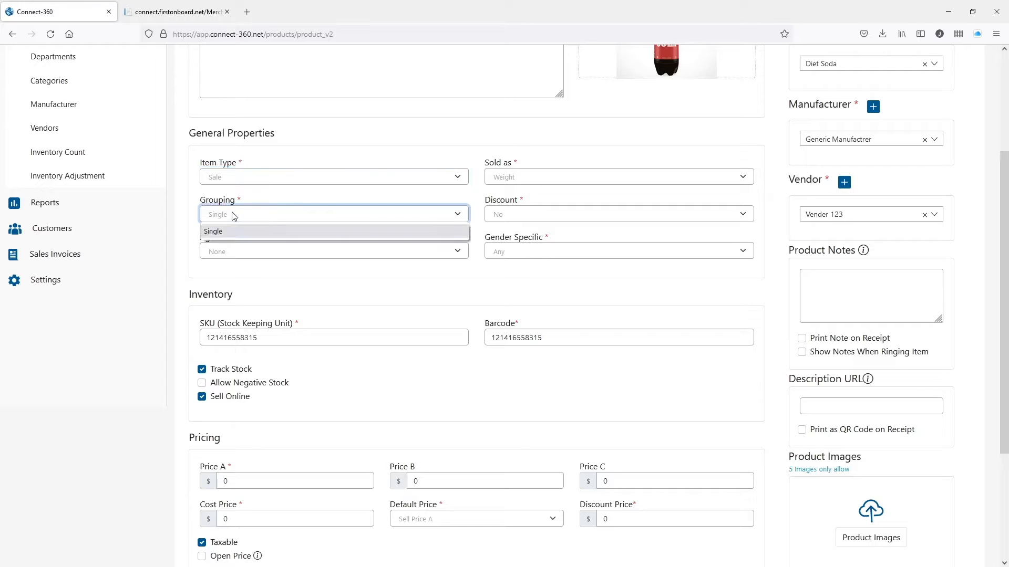
pyautogui.click(519, 215)
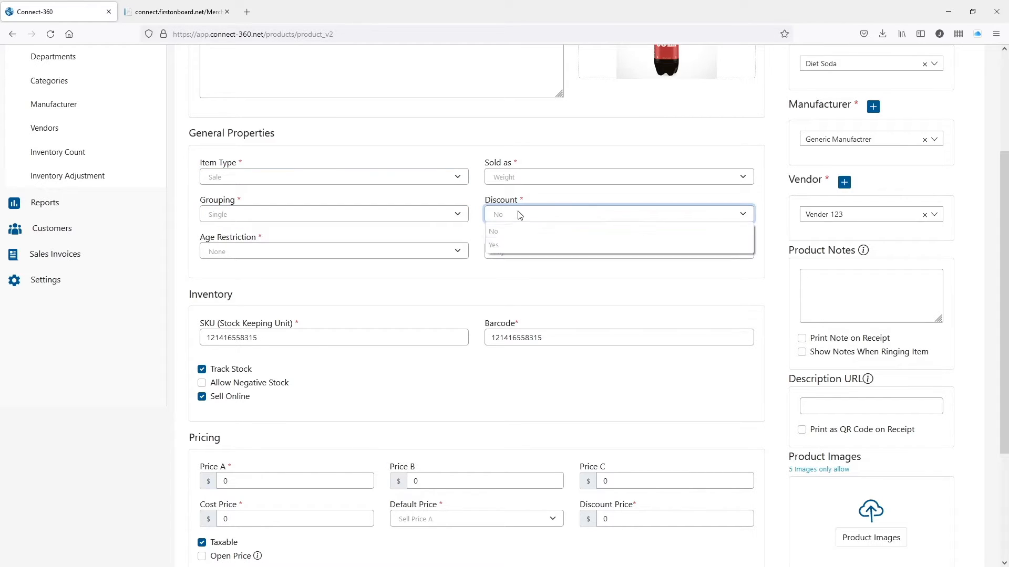
pyautogui.click(482, 208)
pyautogui.click(505, 179)
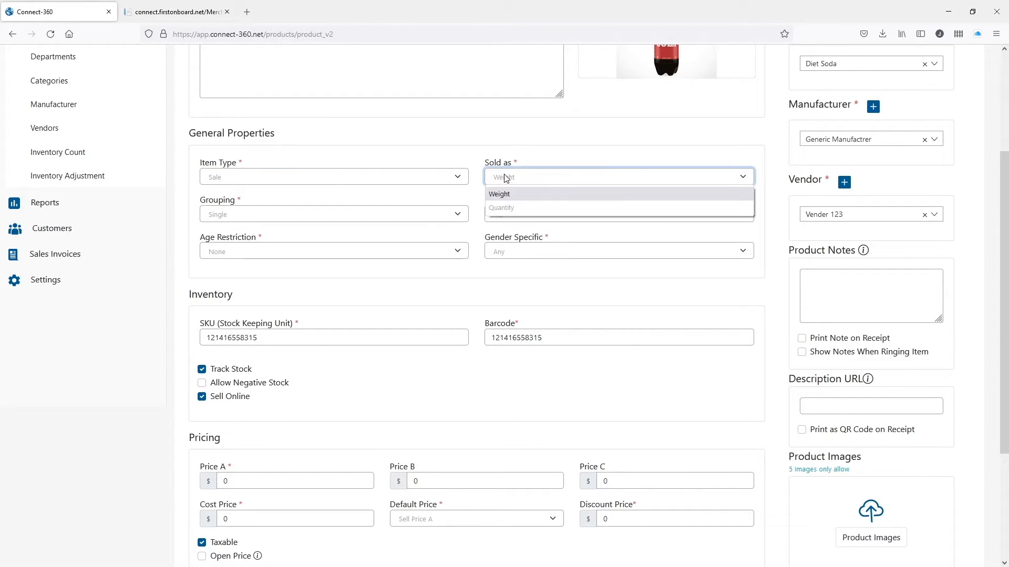
pyautogui.click(523, 209)
pyautogui.click(555, 155)
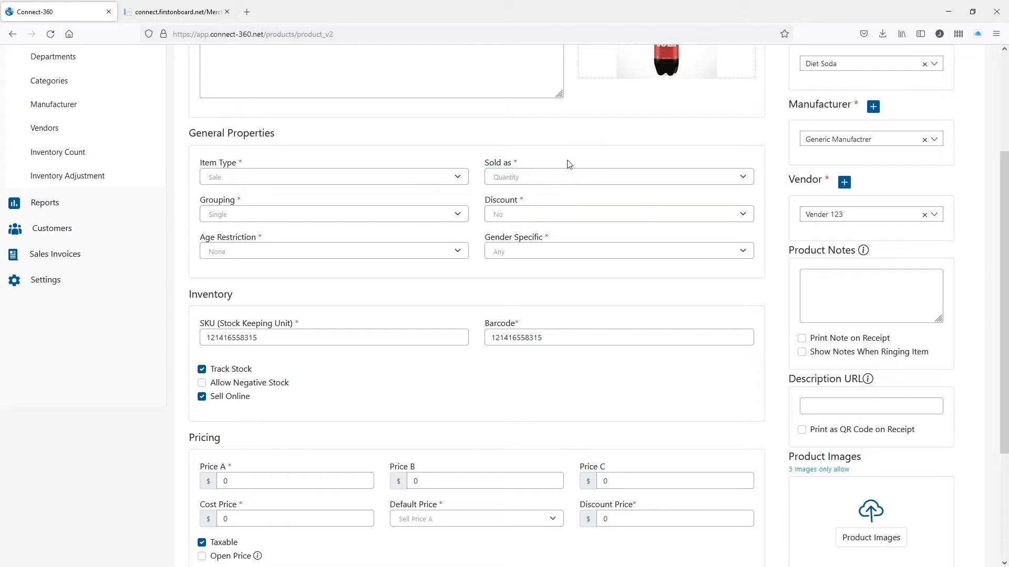
# Review the barcode, keep negative stock disallowed, and leave Track Stock and Sell Online enabled.
pyautogui.scroll(-3, 349, 292)
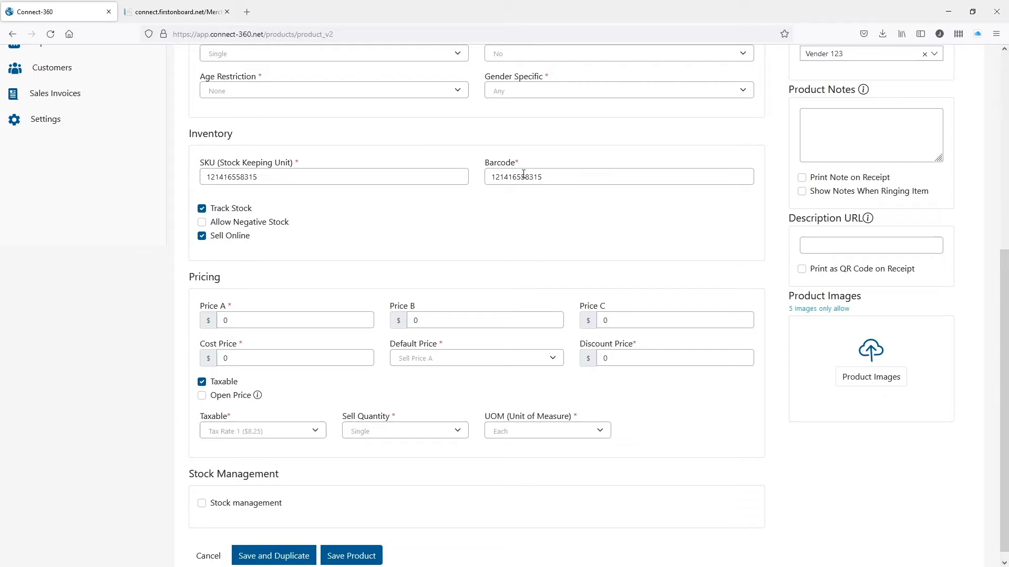
pyautogui.click(578, 176)
pyautogui.hotkey('ctrl', 'a')
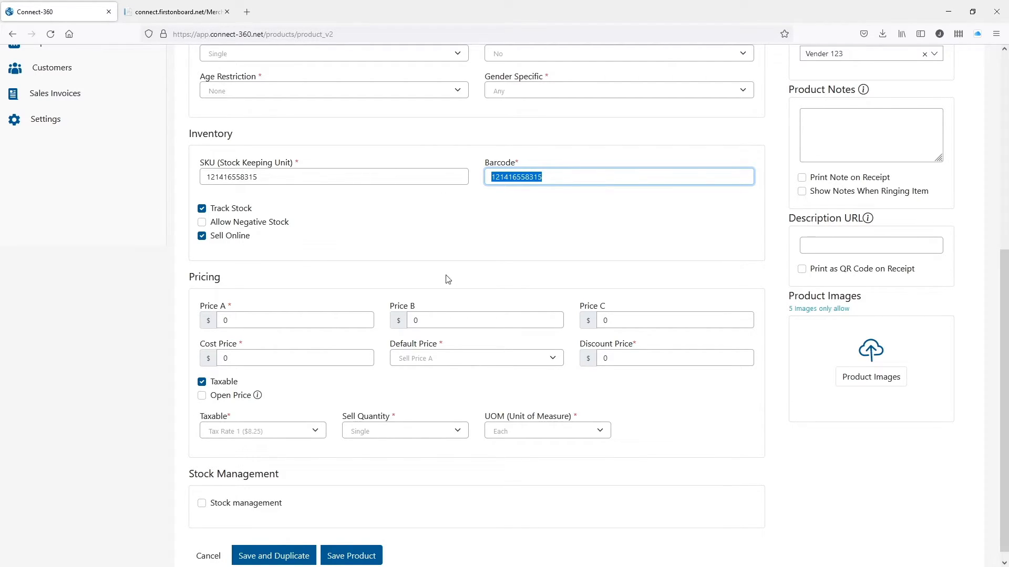
pyautogui.click(198, 209)
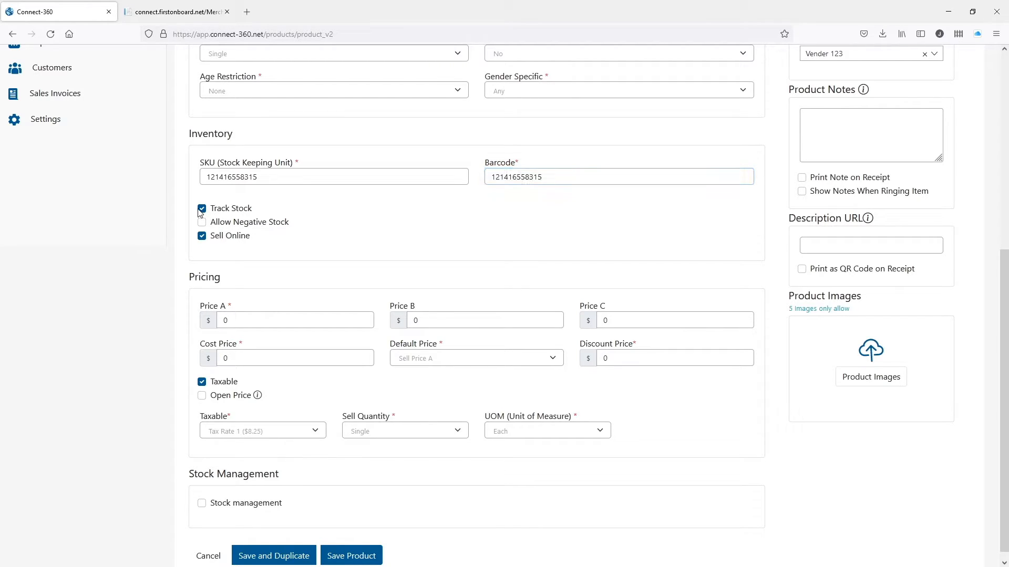
pyautogui.doubleClick(199, 210)
pyautogui.click(239, 245)
pyautogui.click(257, 222)
pyautogui.click(256, 222)
pyautogui.click(248, 237)
pyautogui.scroll(-1, 326, 240)
# Set Price A to 5.99 and Cost Price to 1.99.
pyautogui.click(282, 313)
pyautogui.click(247, 305)
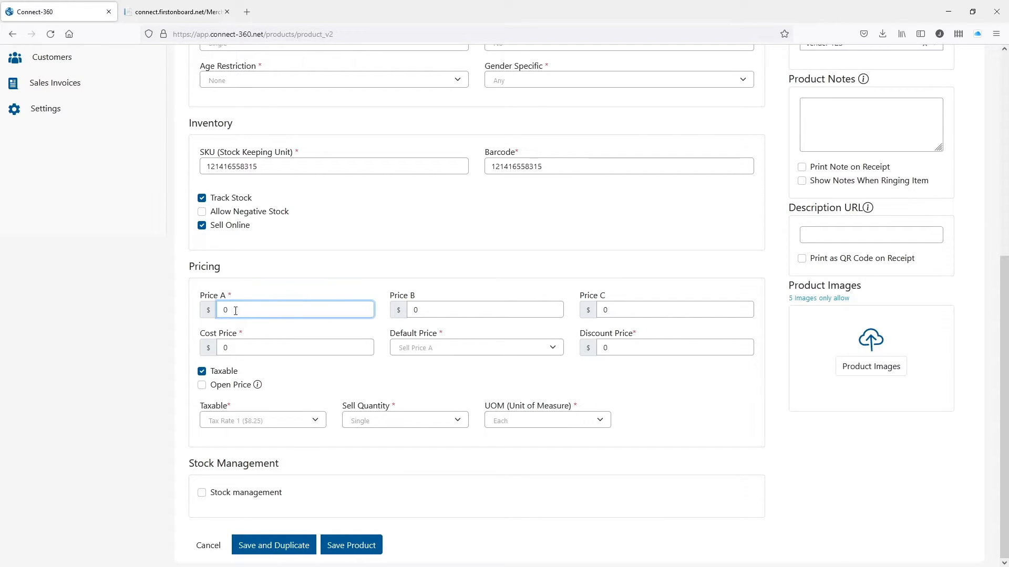
pyautogui.press('BackSpace')
pyautogui.write('5.99')
pyautogui.click(261, 347)
pyautogui.press('BackSpace')
pyautogui.write('1.99')
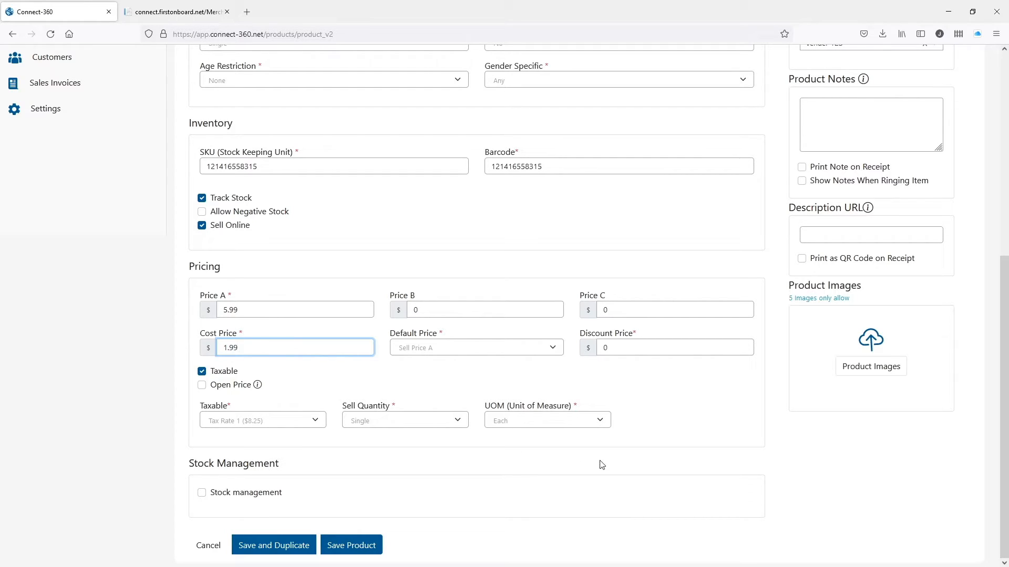
# Leave Open Price off and keep Tax Rate 1, Single sell quantity and Each unit.
pyautogui.click(259, 388)
pyautogui.moveTo(258, 385)
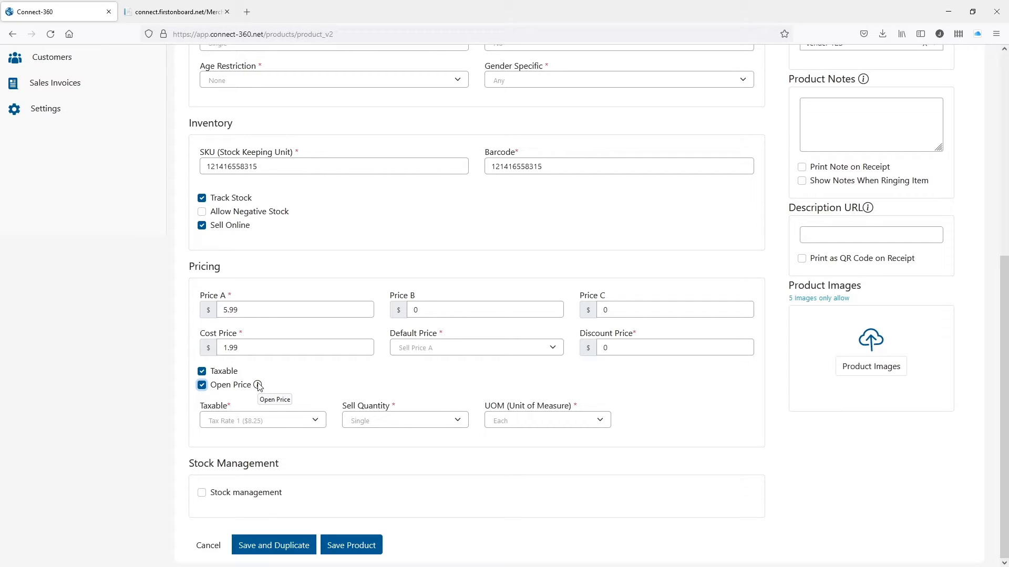
pyautogui.click(221, 383)
pyautogui.click(268, 423)
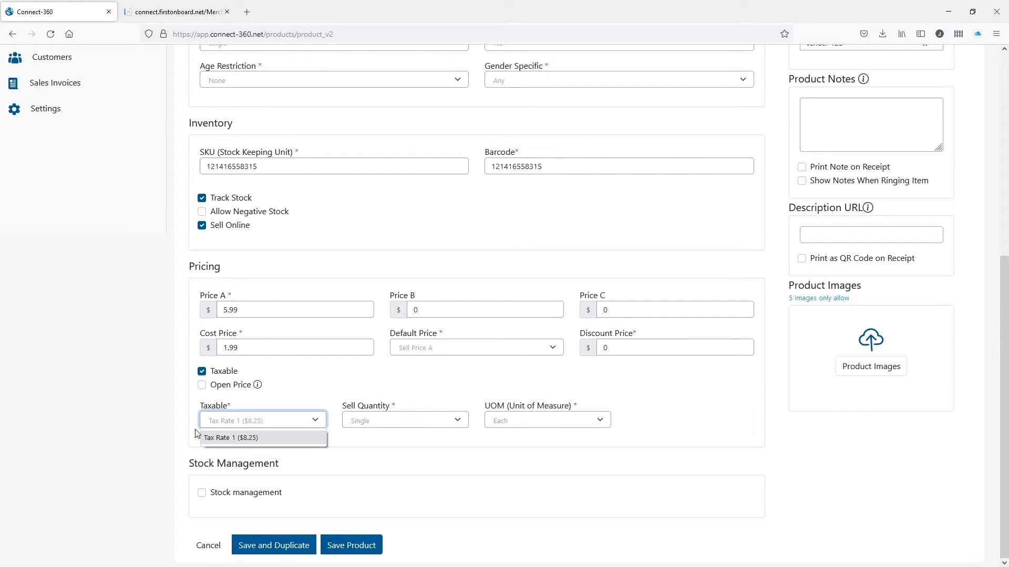
pyautogui.click(355, 405)
pyautogui.click(366, 423)
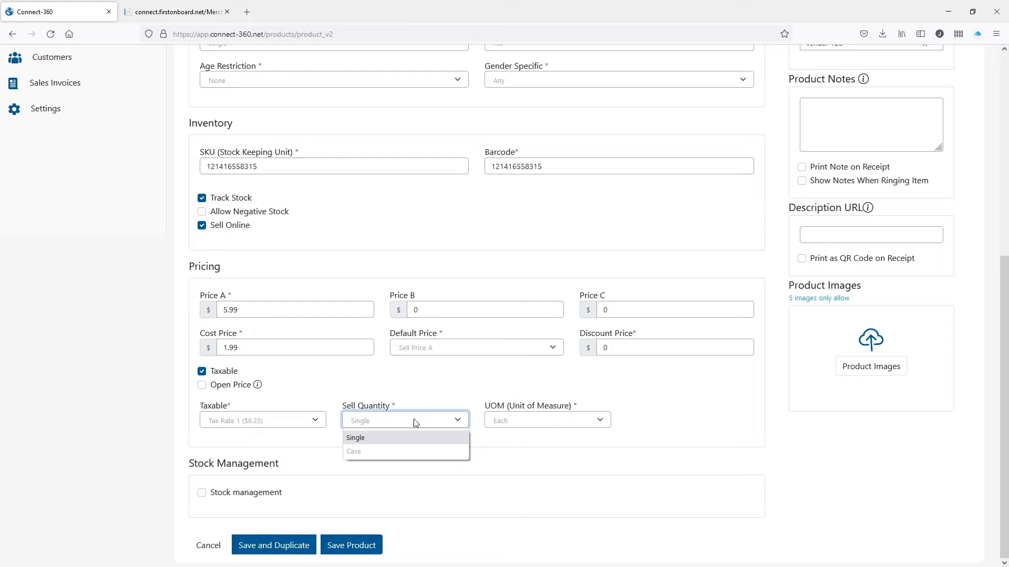
pyautogui.click(431, 421)
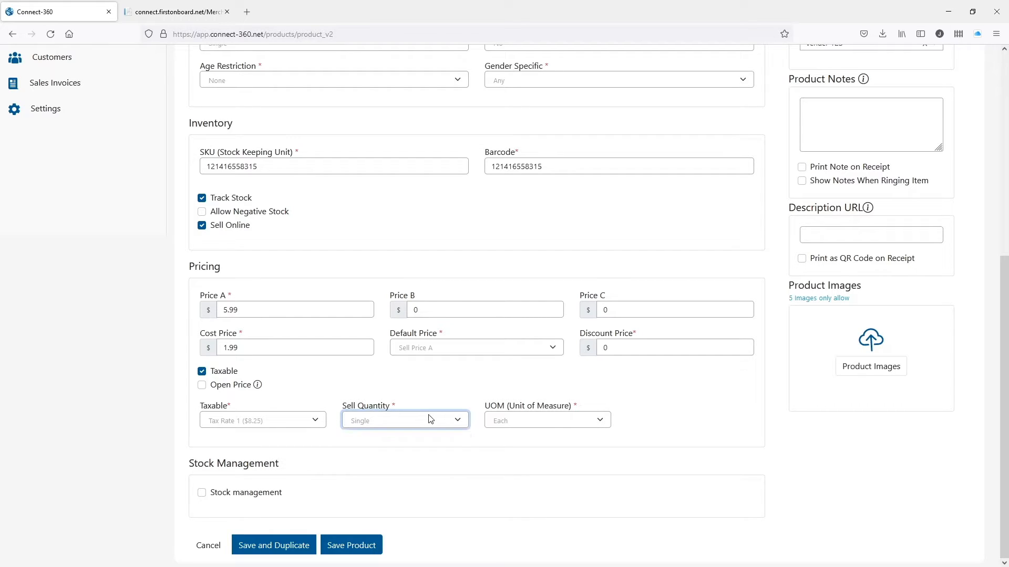
pyautogui.click(557, 423)
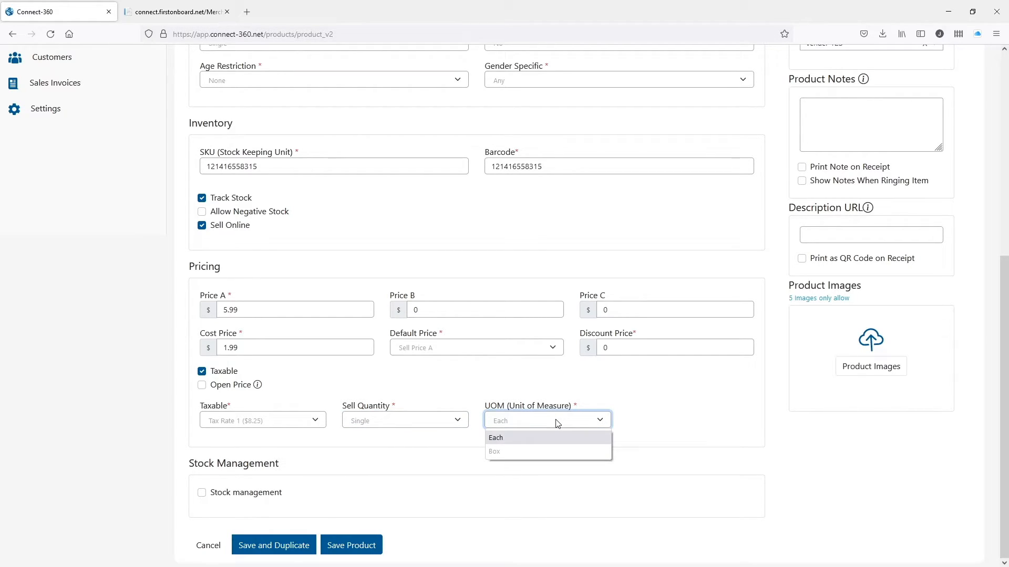
pyautogui.click(656, 398)
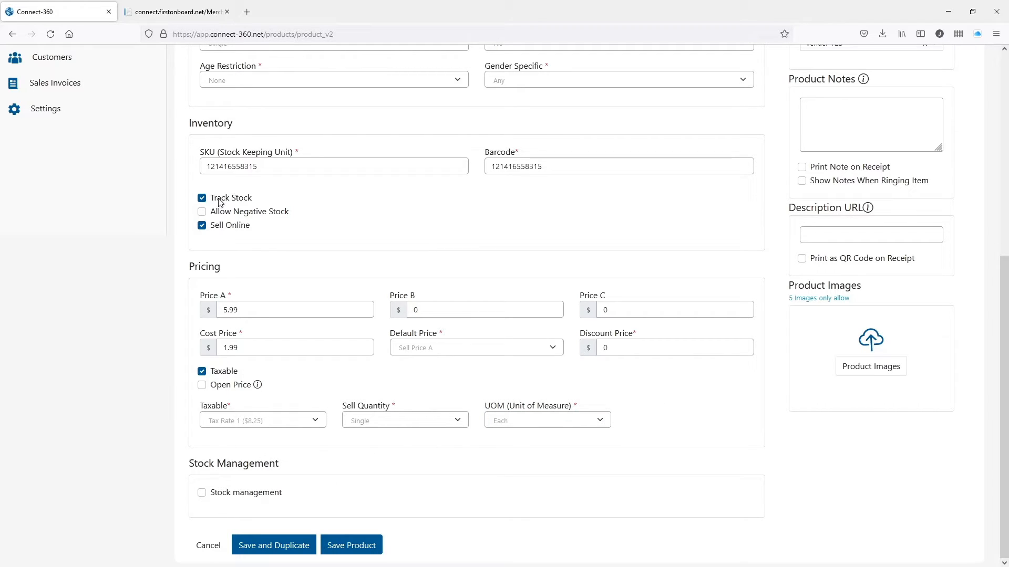
# Tick Stock management, keep the Connect-360 Demo Shop location, and enter opening quantity 15.
pyautogui.click(202, 493)
pyautogui.scroll(-2, 331, 470)
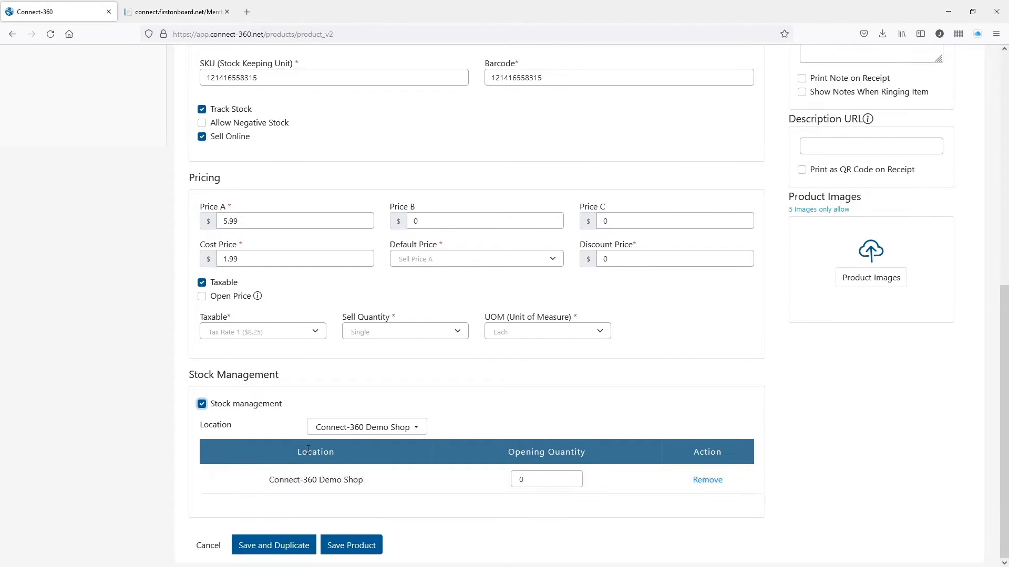
pyautogui.click(375, 432)
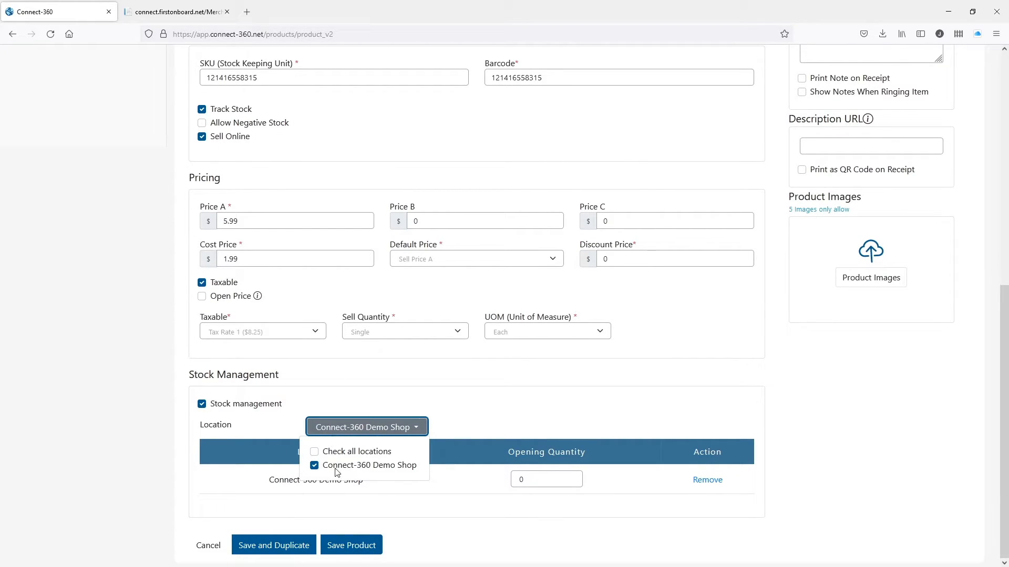
pyautogui.click(489, 418)
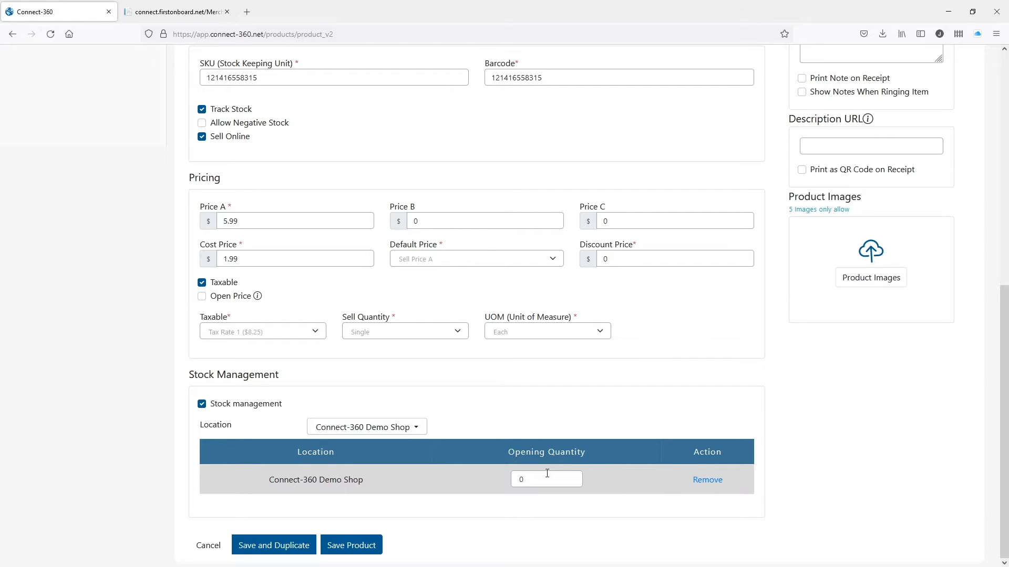
pyautogui.click(525, 479)
pyautogui.press('BackSpace')
pyautogui.click(724, 446)
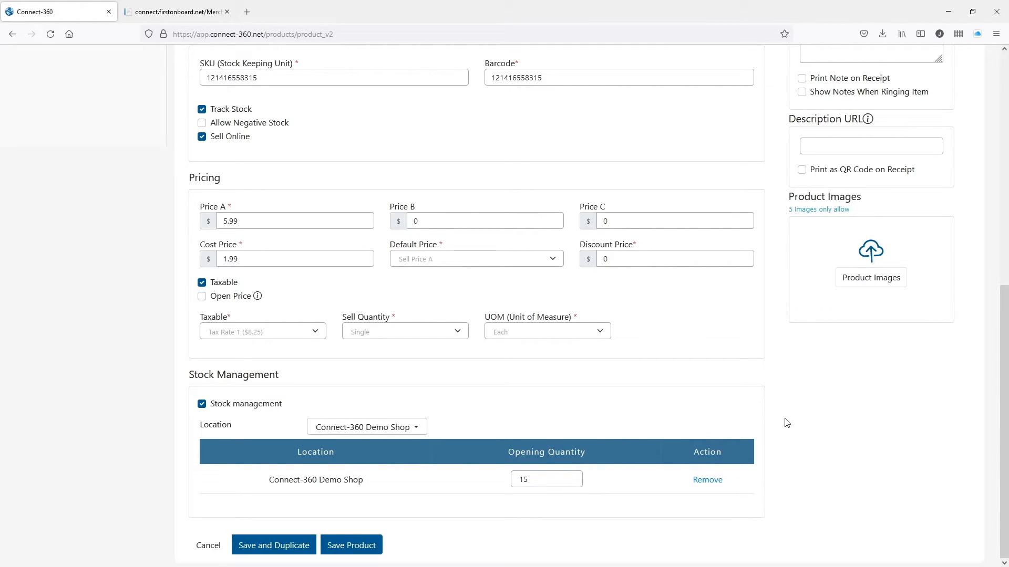
pyautogui.scroll(5, 864, 434)
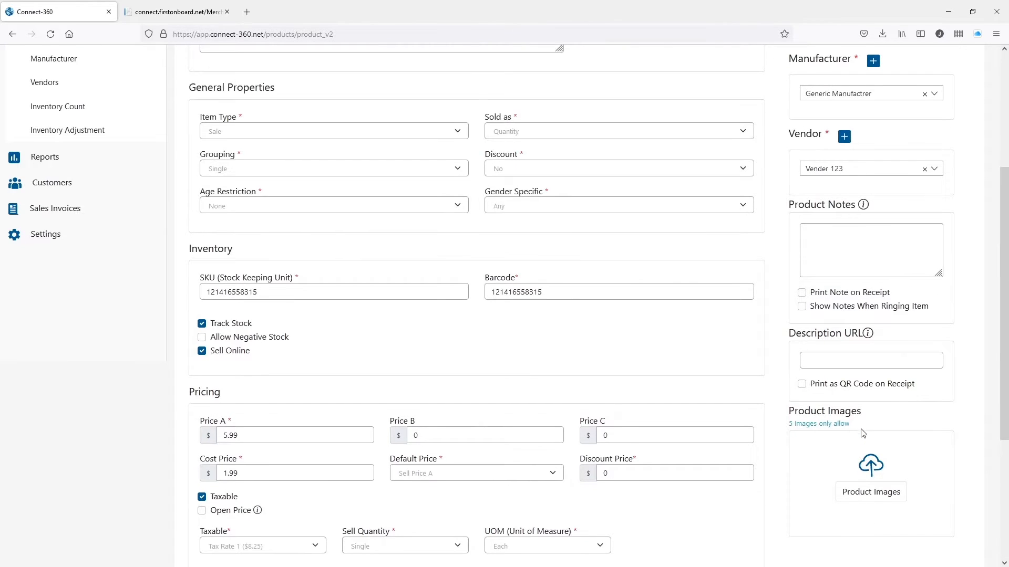
# Enter the product note 'test', leaving Print Note on Receipt and Show Notes When Ringing off.
pyautogui.scroll(2, 881, 175)
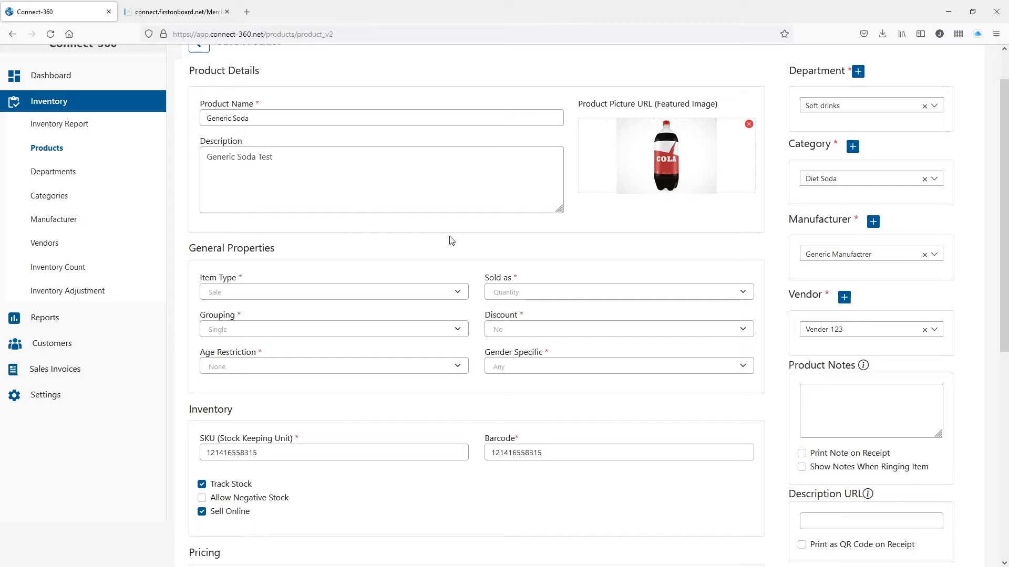
pyautogui.scroll(-1, 866, 270)
pyautogui.scroll(-3, 867, 270)
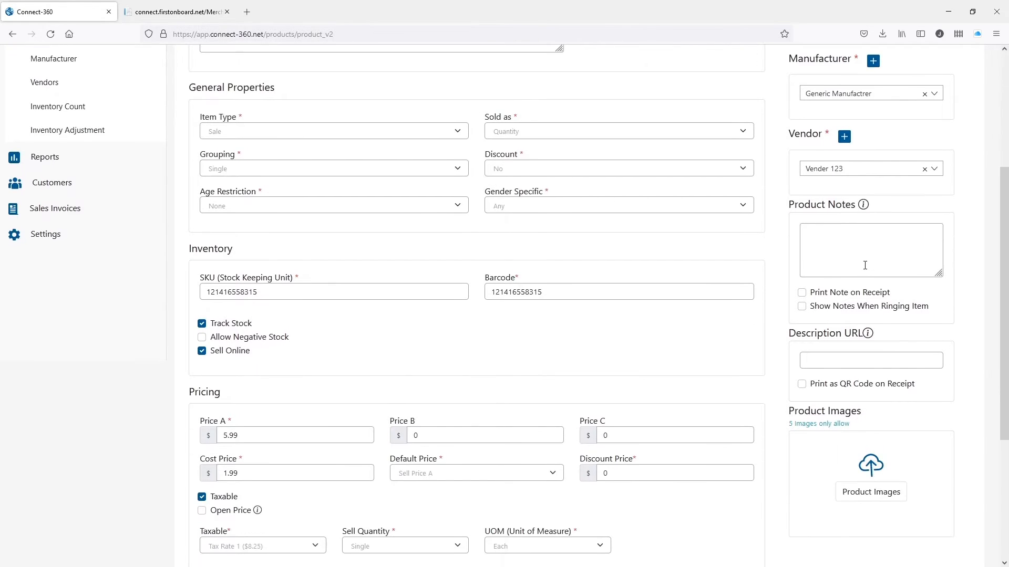
pyautogui.click(854, 242)
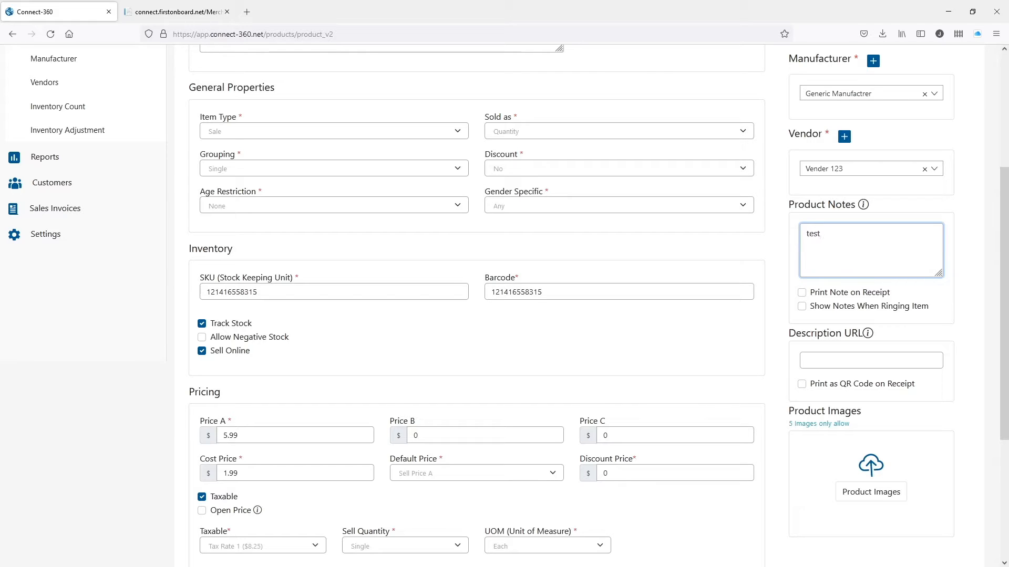
pyautogui.click(838, 295)
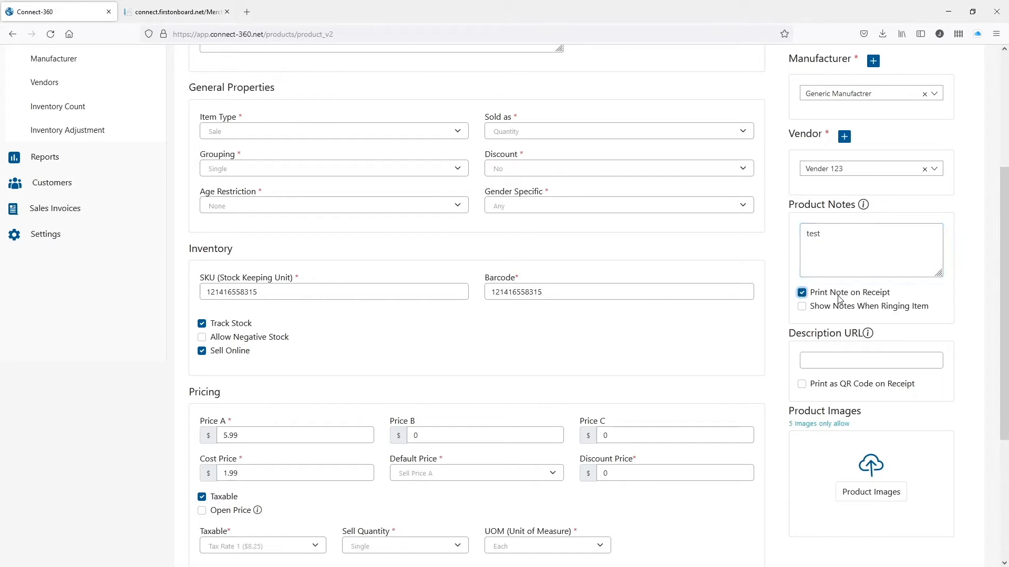
pyautogui.click(838, 296)
pyautogui.click(833, 311)
pyautogui.click(857, 309)
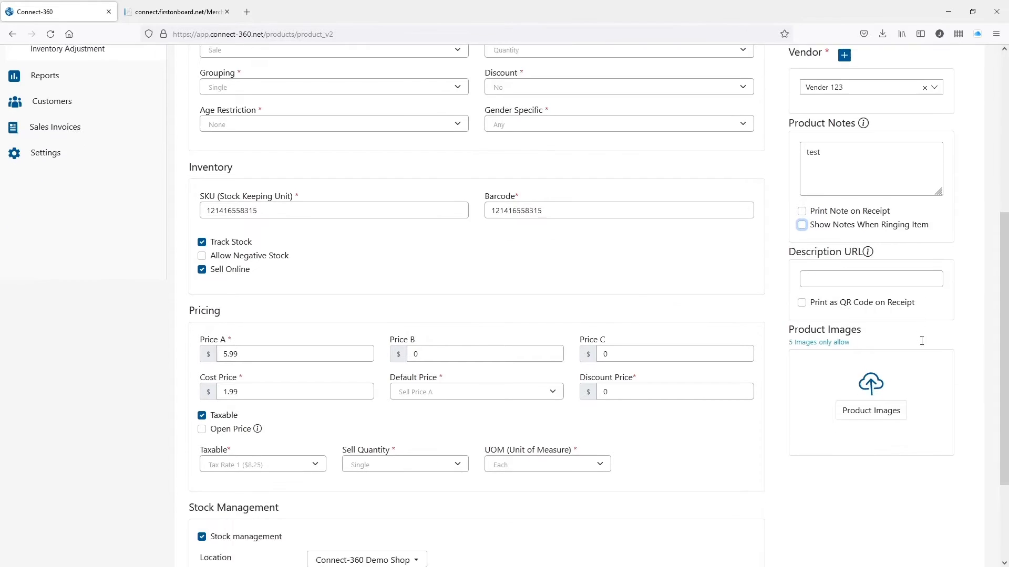
pyautogui.scroll(-3, 922, 346)
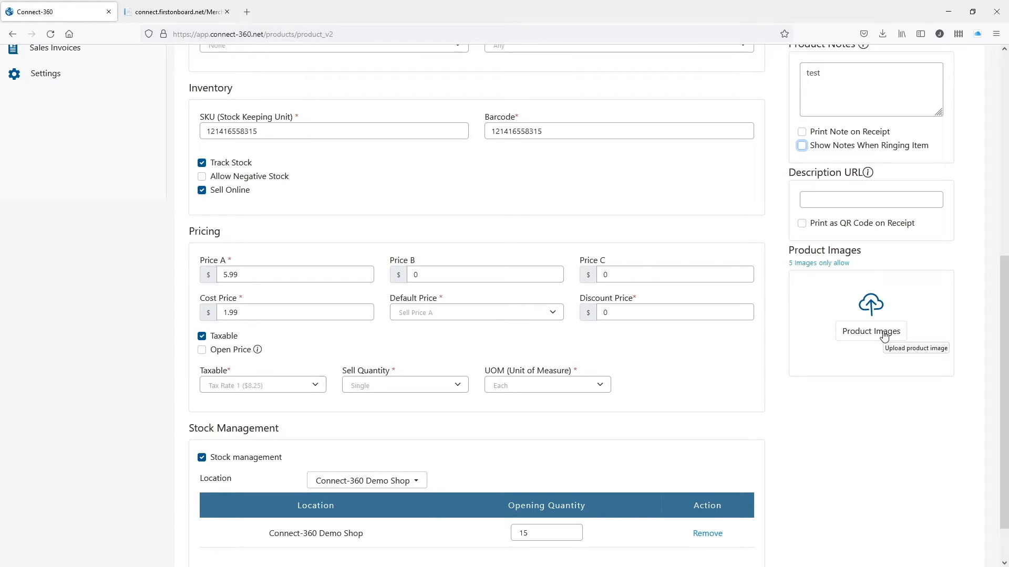
pyautogui.scroll(4, 884, 336)
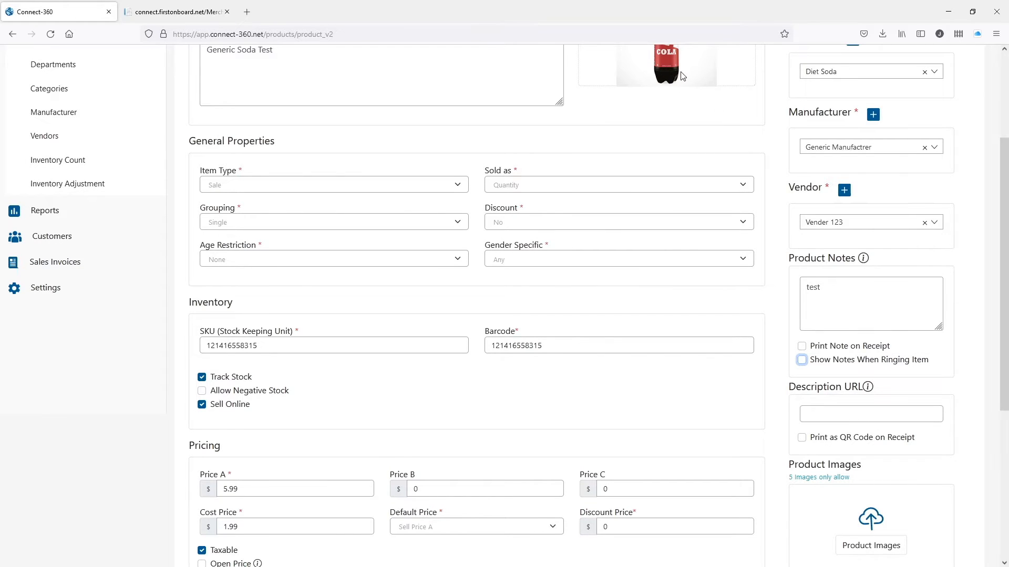
pyautogui.scroll(-5, 884, 318)
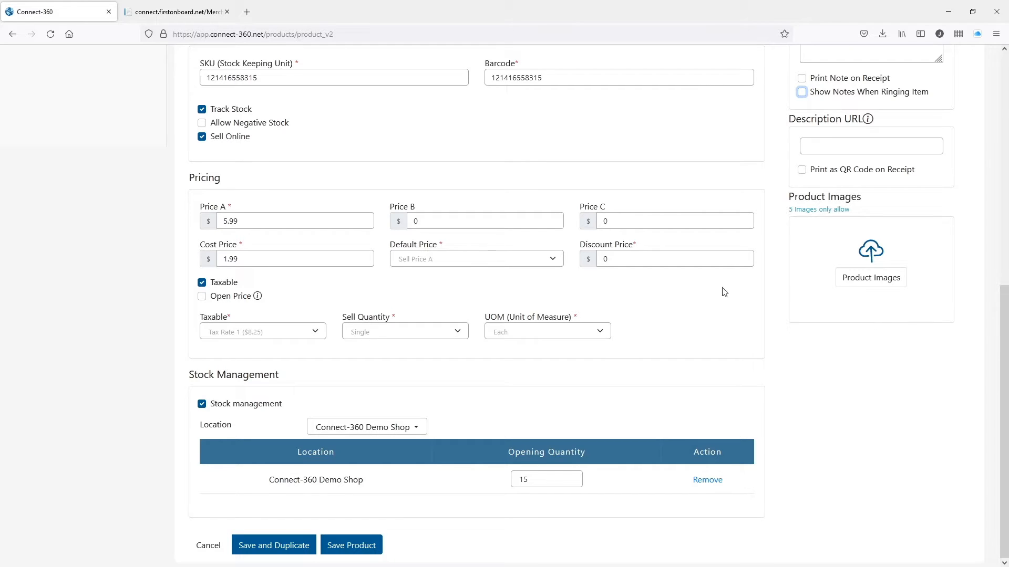
pyautogui.scroll(4, 828, 351)
pyautogui.scroll(-4, 828, 351)
# Save the Generic Soda product and review its $5.99 row in the Products list.
pyautogui.click(359, 547)
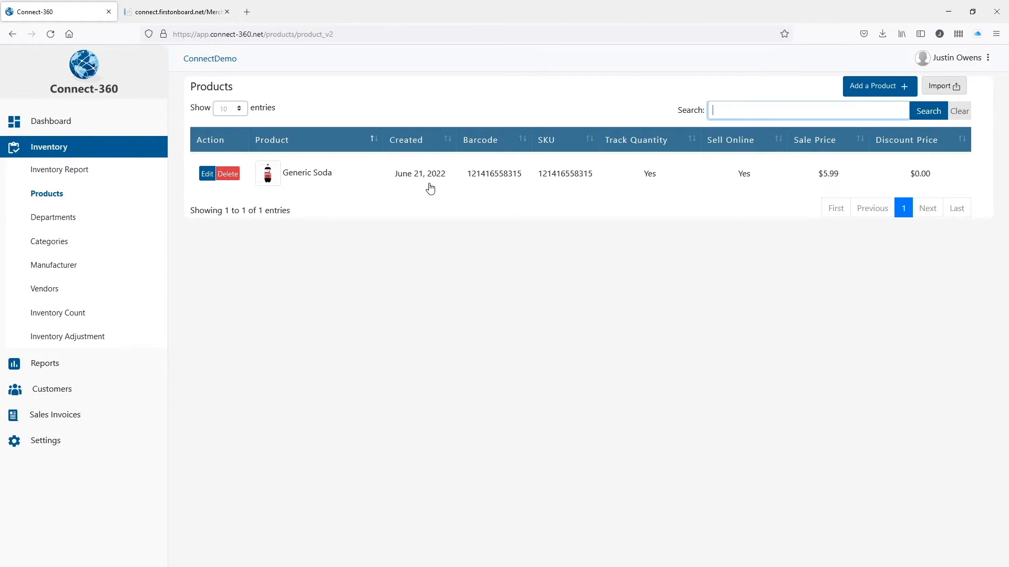
pyautogui.moveTo(431, 187)
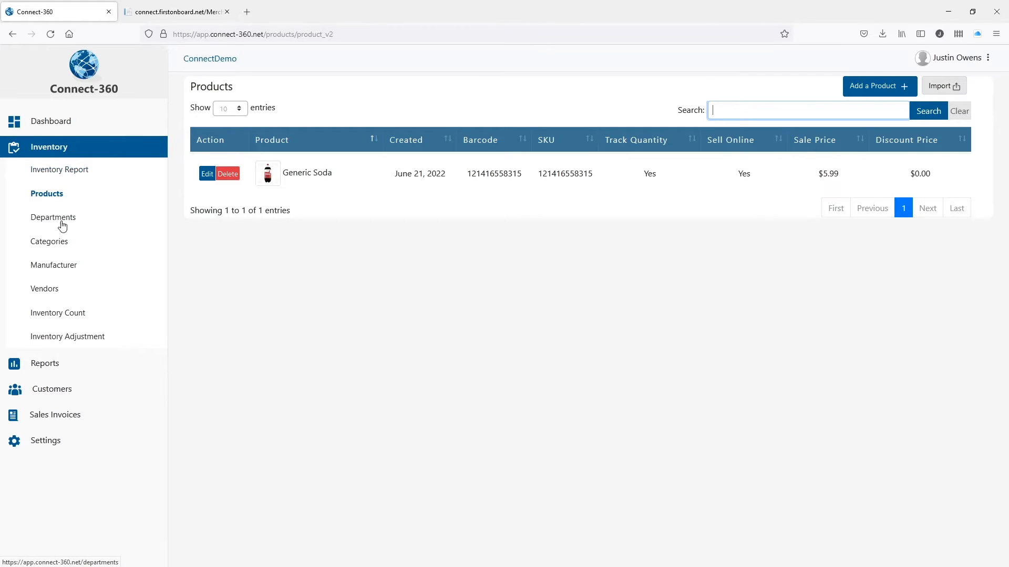
# Look over Inventory Count and Departments, return to the Products list, and bring the emulator forward.
pyautogui.click(51, 313)
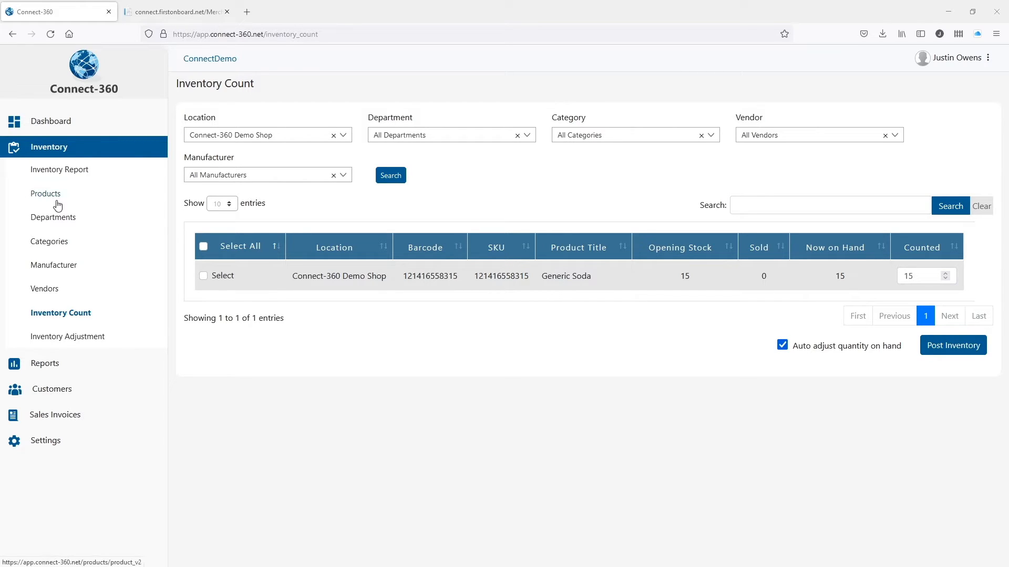
pyautogui.click(93, 196)
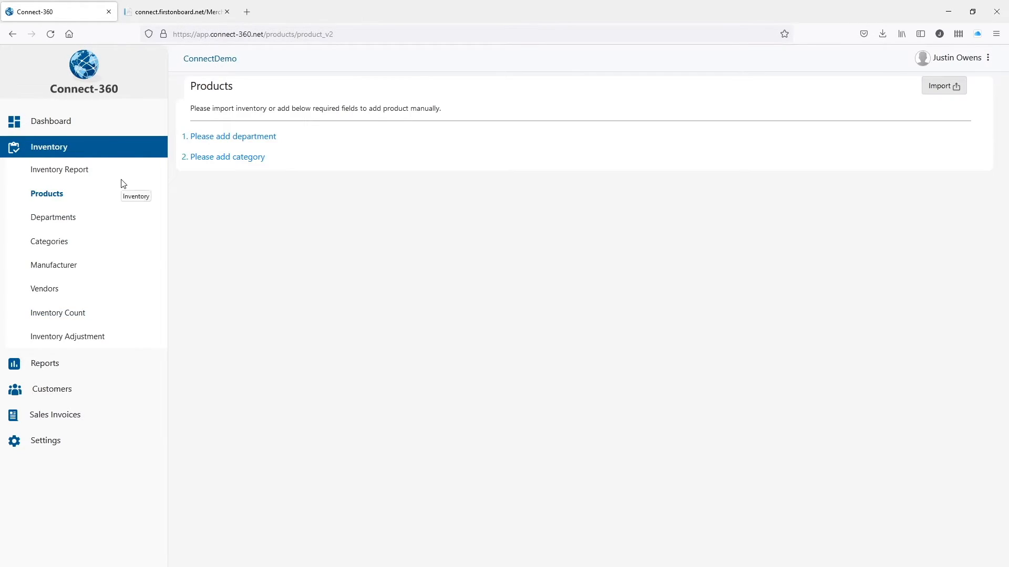
pyautogui.click(58, 216)
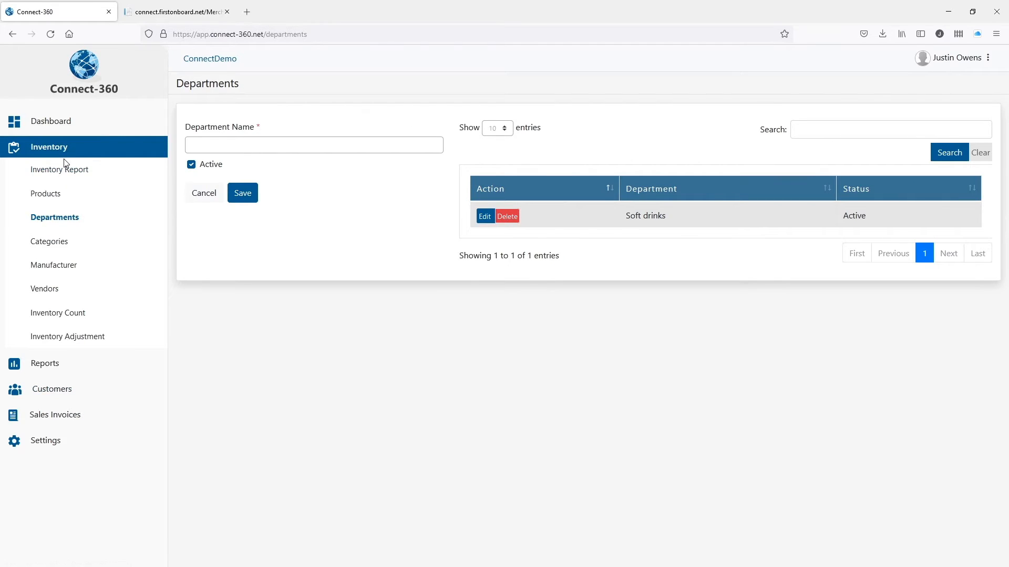
pyautogui.click(65, 195)
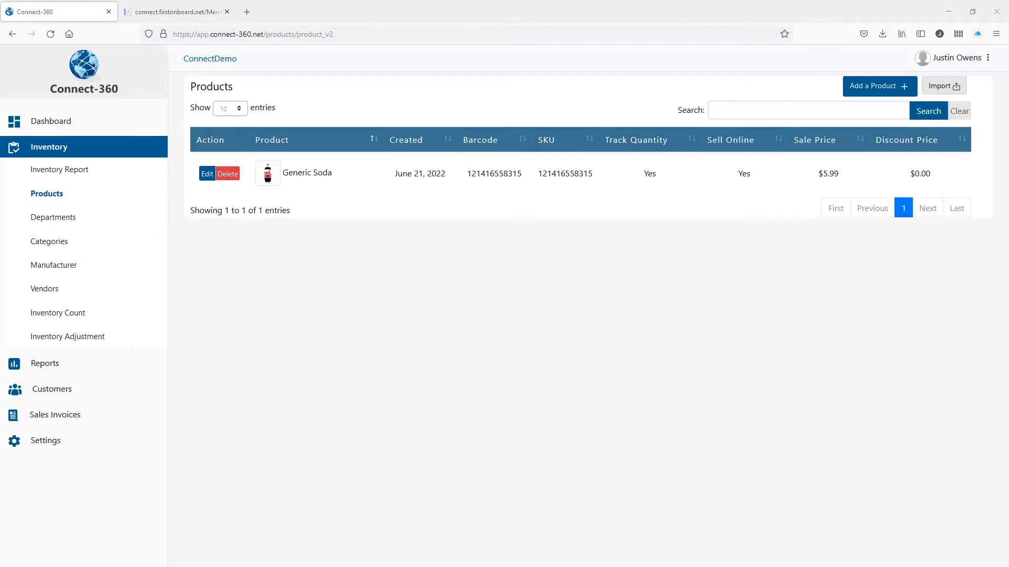
pyautogui.moveTo(1008, 73); pyautogui.dragTo(564, 65)
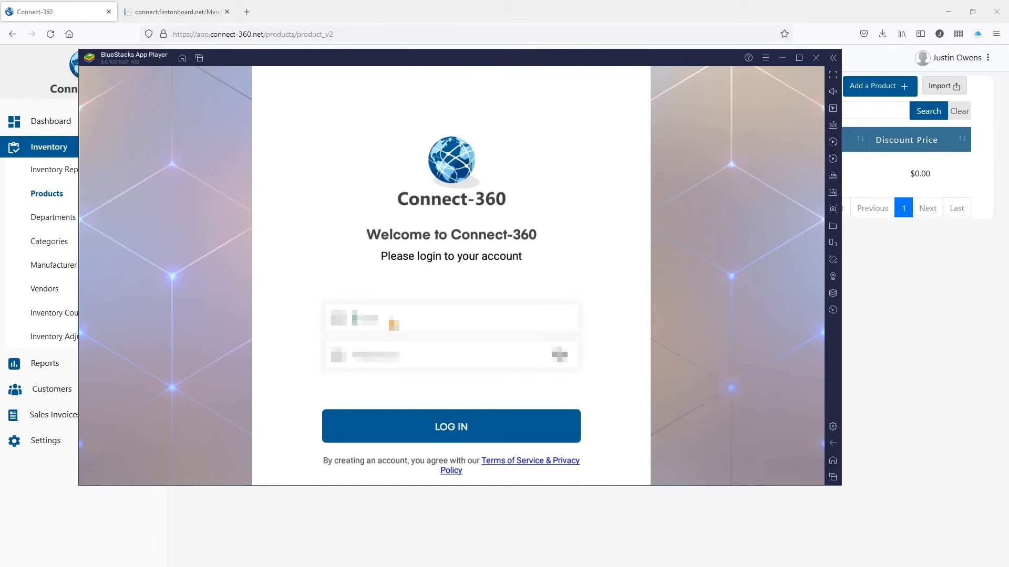
# Log in to the Connect-360 mobile app with the account e-mail and password.
pyautogui.write('*************')
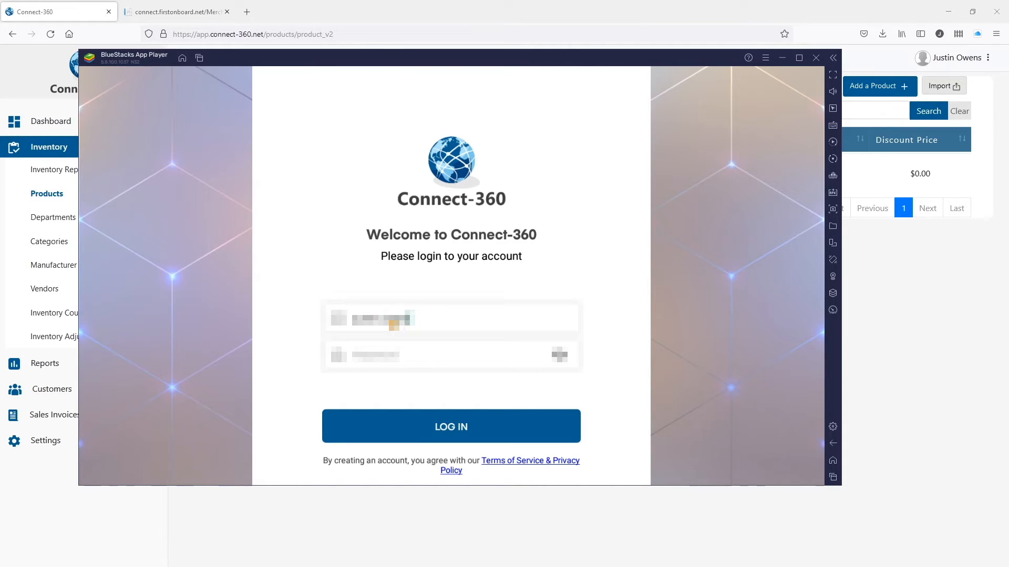
pyautogui.write('**********')
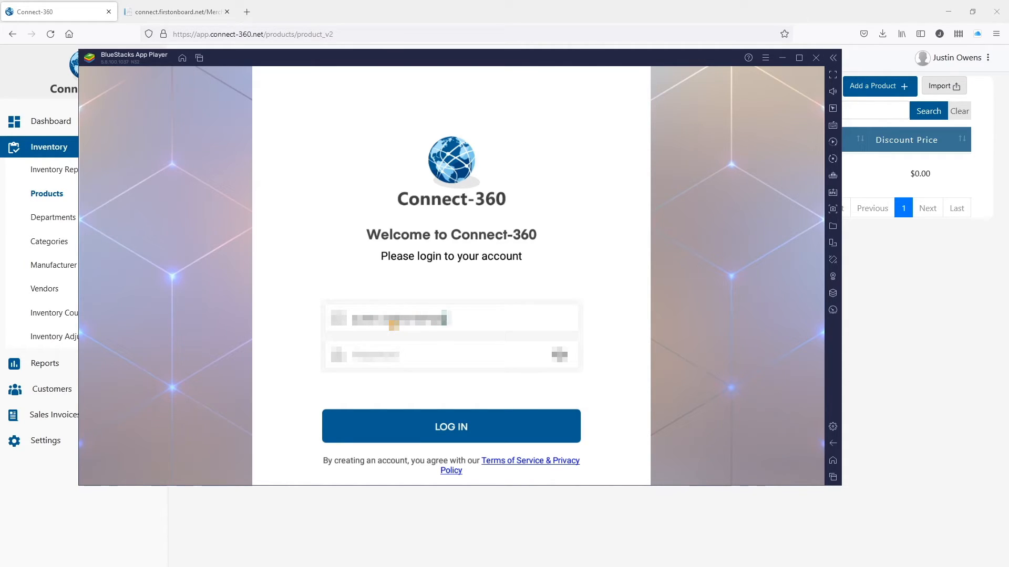
pyautogui.write('**')
pyautogui.press('Tab')
pyautogui.write('********')
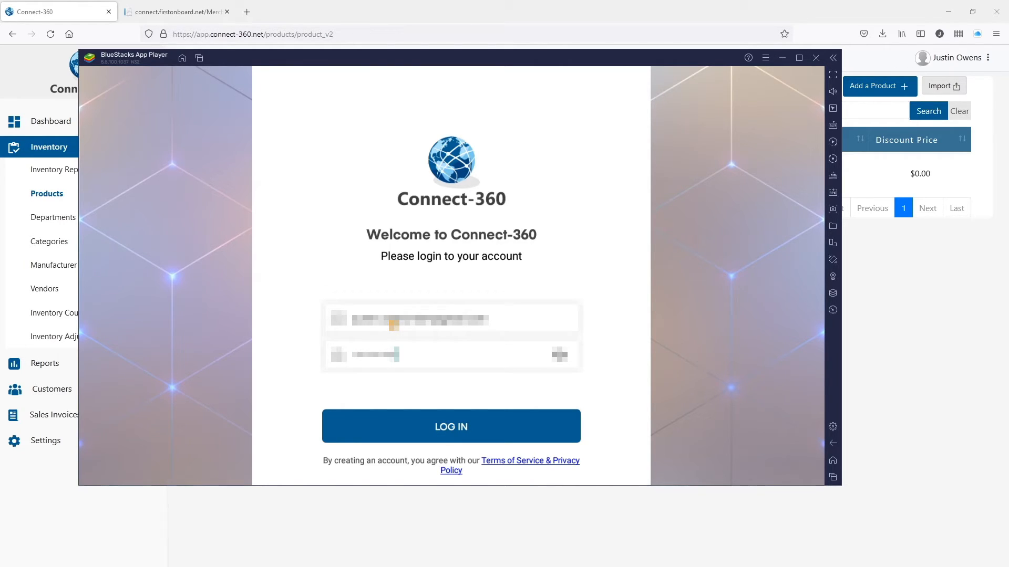
pyautogui.click(462, 427)
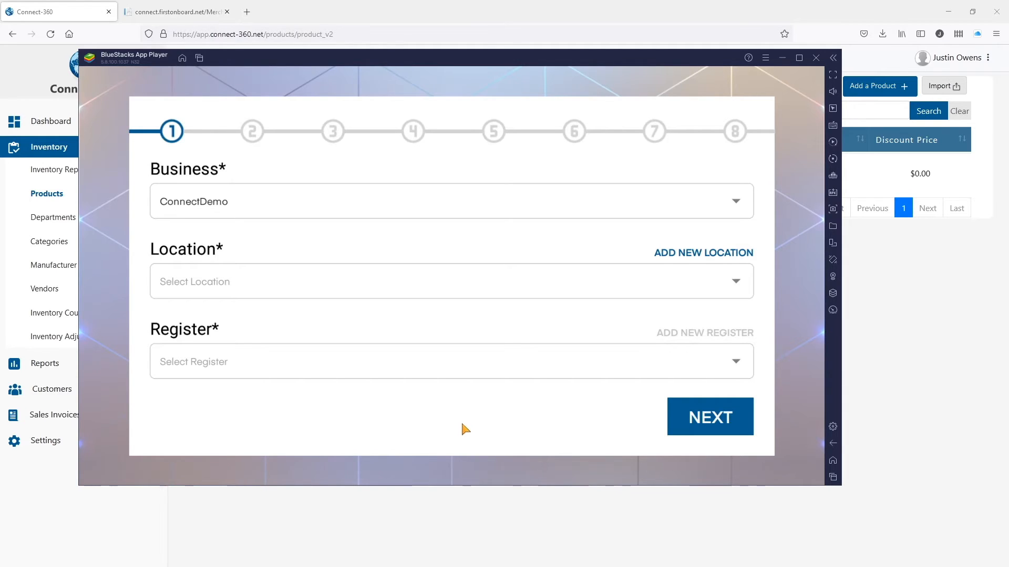
# Keep business ConnectDemo and choose Connect-360 Demo Shop as the location, finding no existing register.
pyautogui.click(167, 211)
pyautogui.click(374, 206)
pyautogui.click(209, 277)
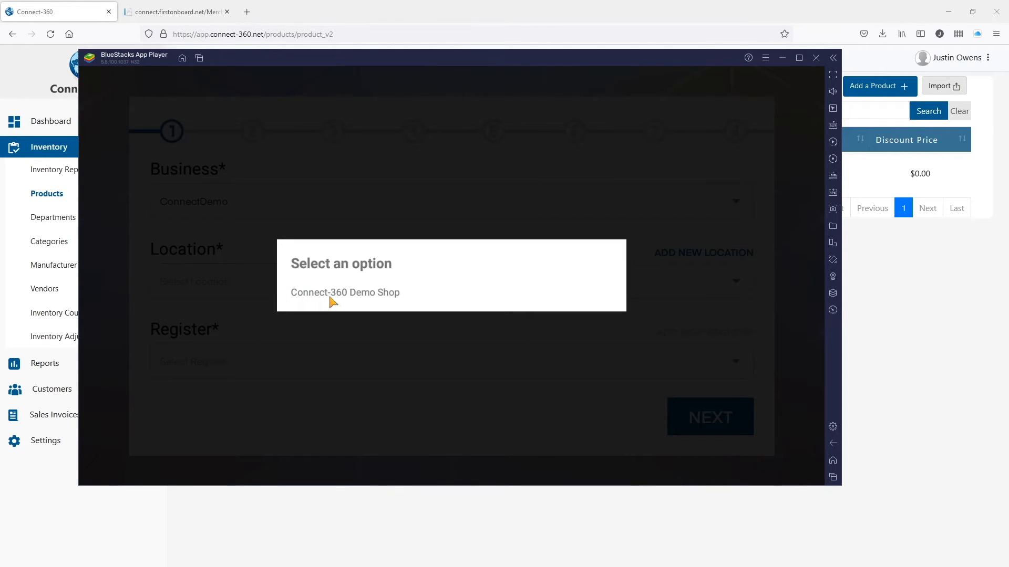
pyautogui.click(386, 297)
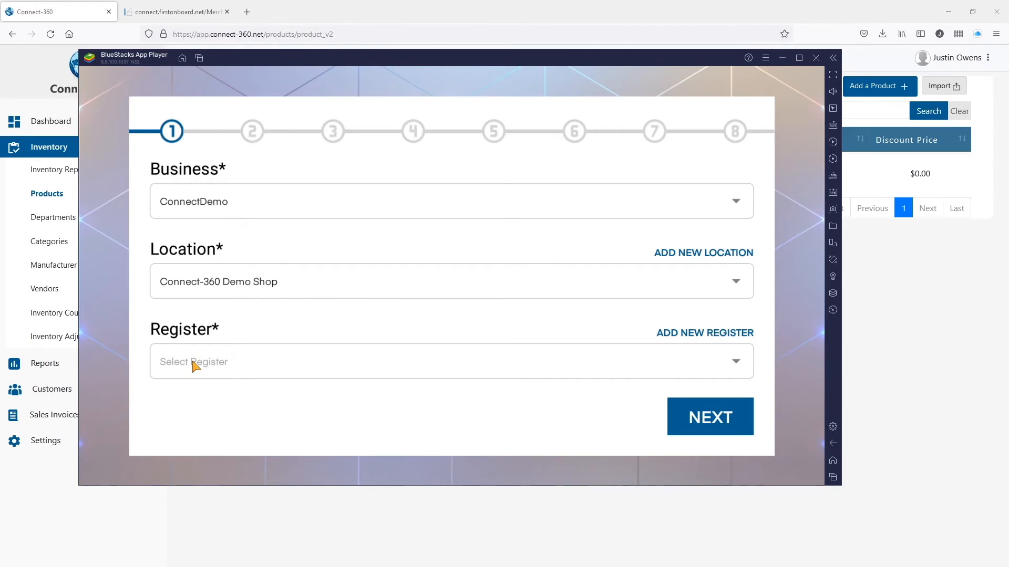
pyautogui.click(194, 364)
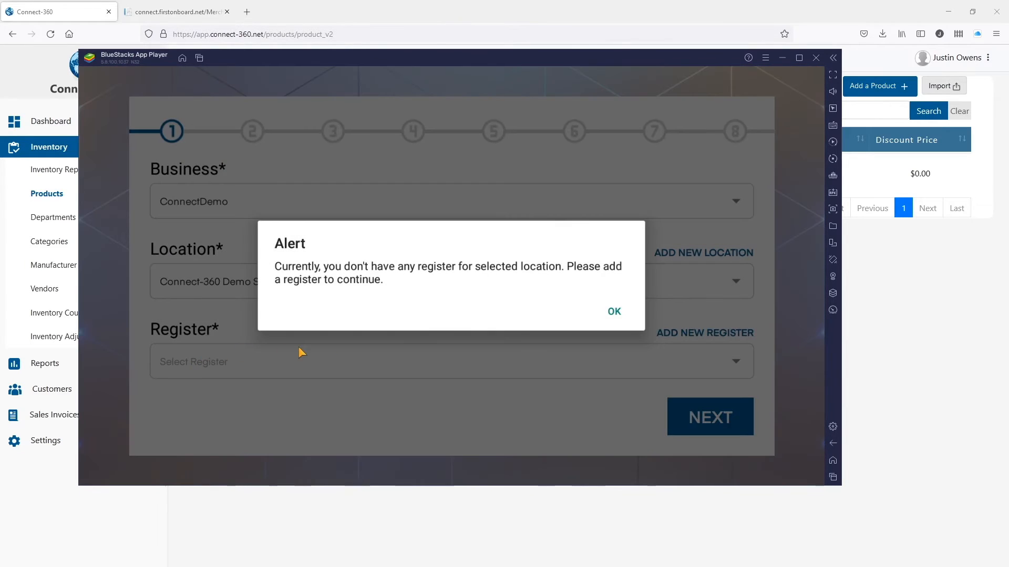
pyautogui.click(615, 315)
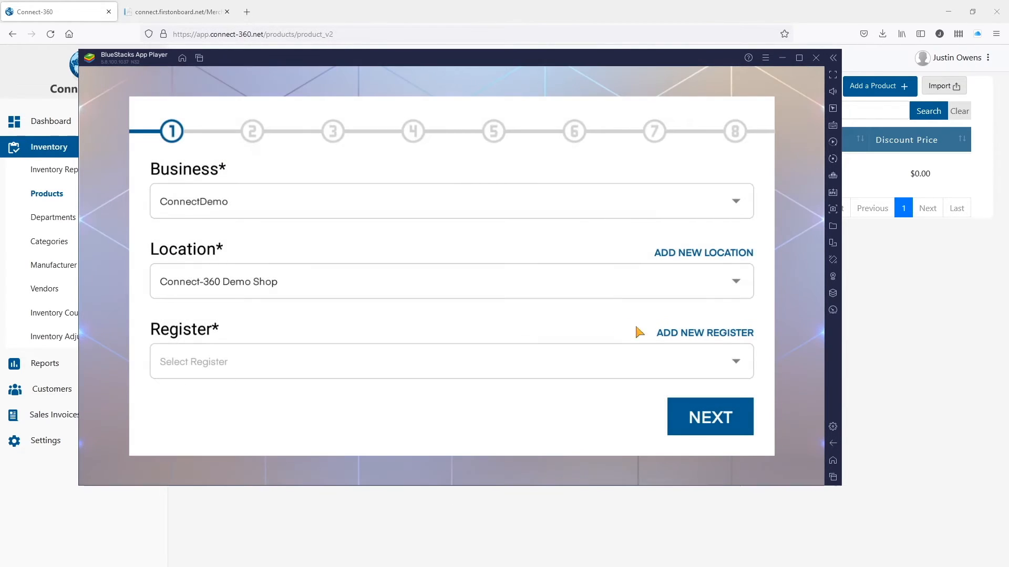
# Create and save a new register named POS1 with the Default printer.
pyautogui.click(691, 336)
pyautogui.click(251, 210)
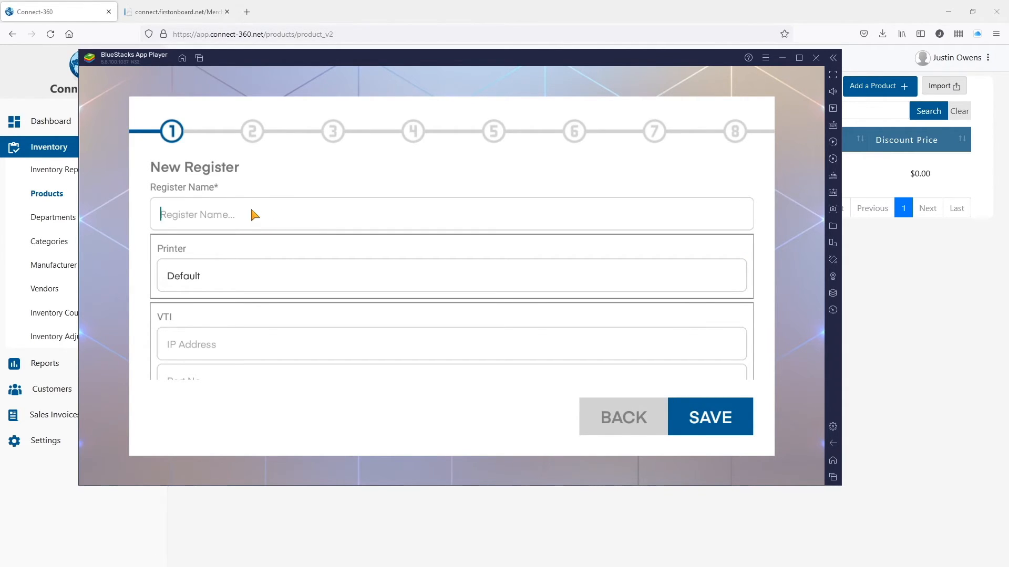
pyautogui.write('POS1')
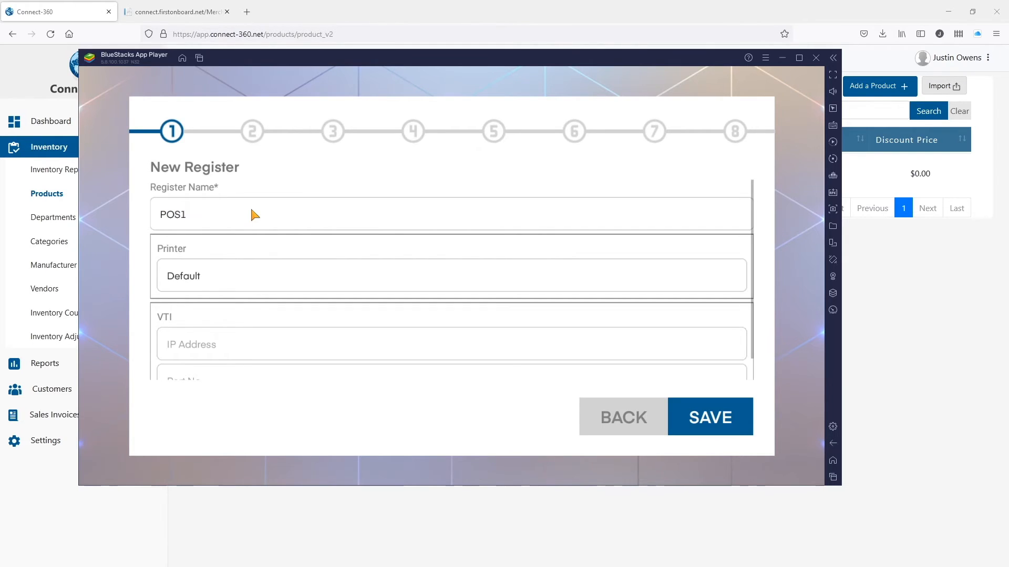
pyautogui.click(265, 278)
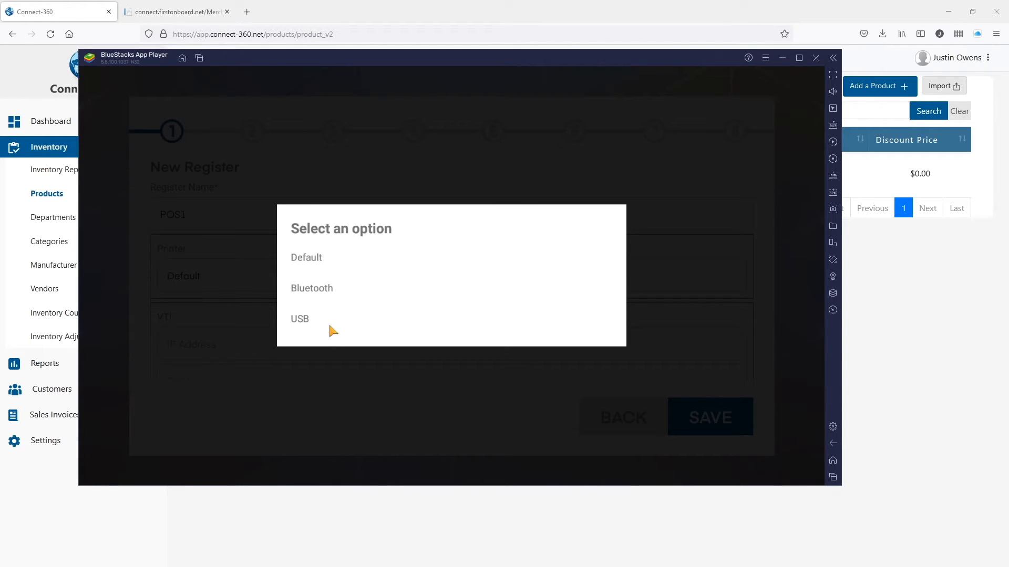
pyautogui.click(307, 187)
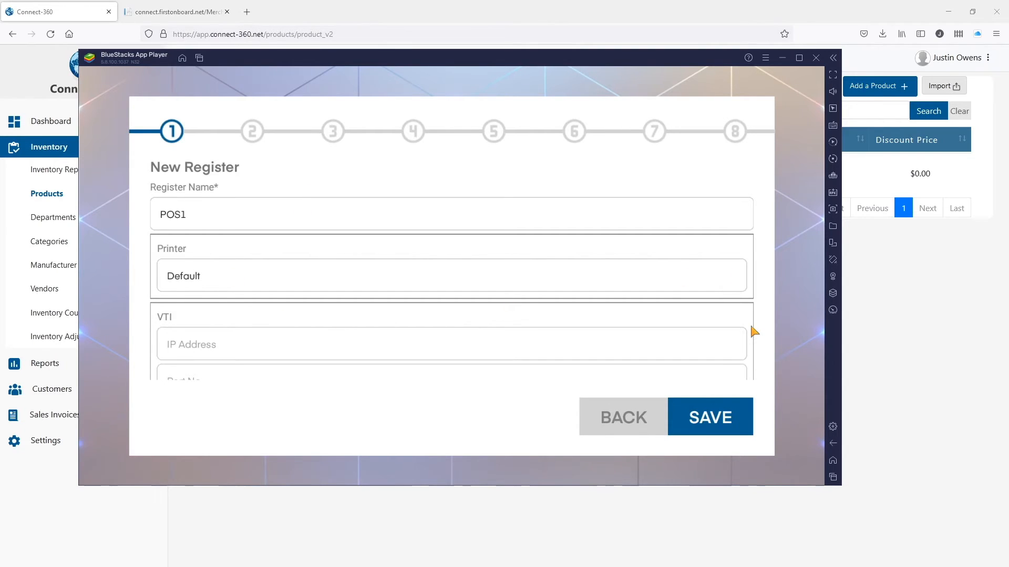
pyautogui.scroll(-1, 755, 307)
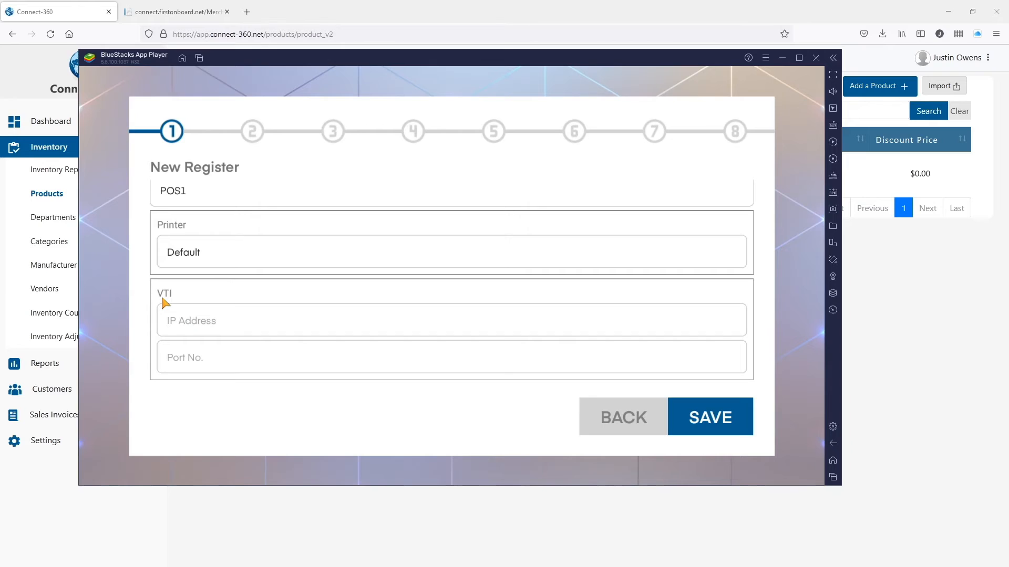
pyautogui.click(720, 425)
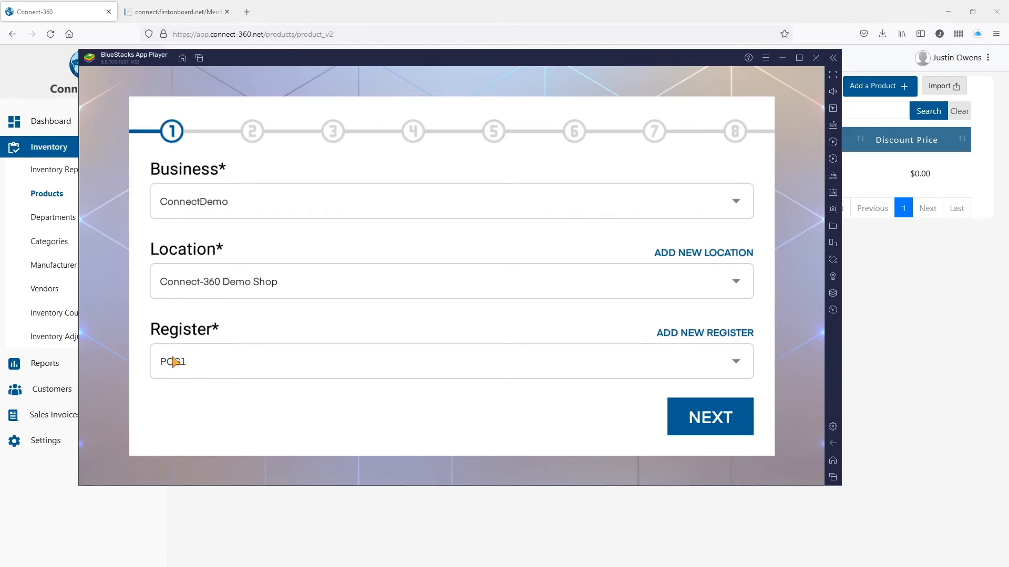
# Accept the invoice, 8.25% tax, printing and cash drawer defaults, then disable cash drop.
pyautogui.click(703, 420)
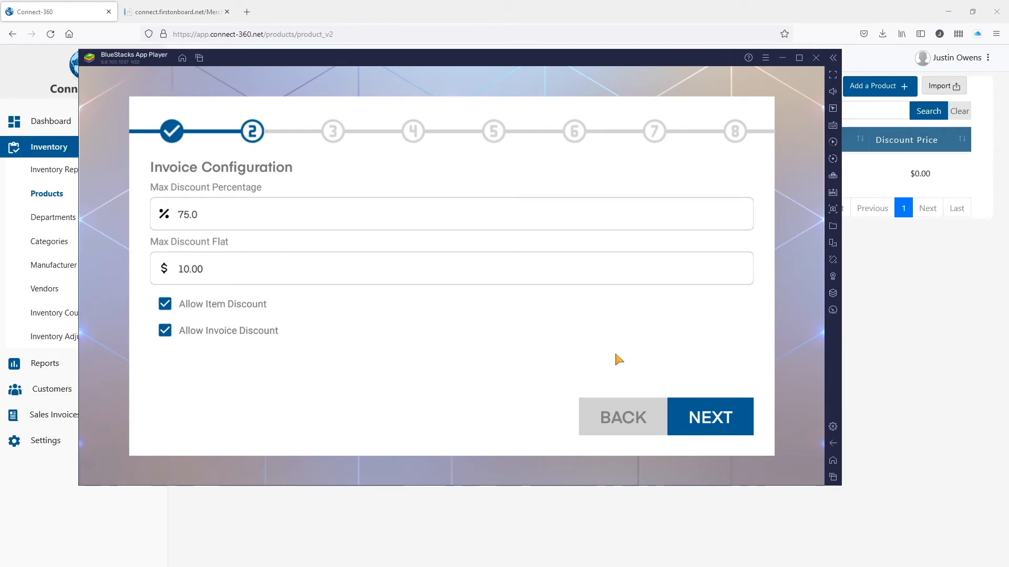
pyautogui.click(717, 411)
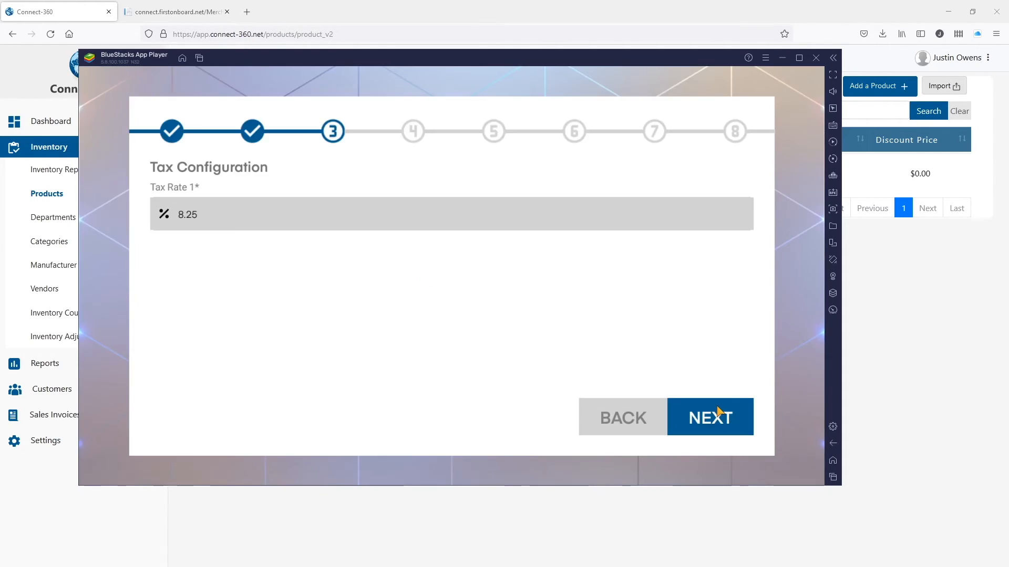
pyautogui.click(711, 415)
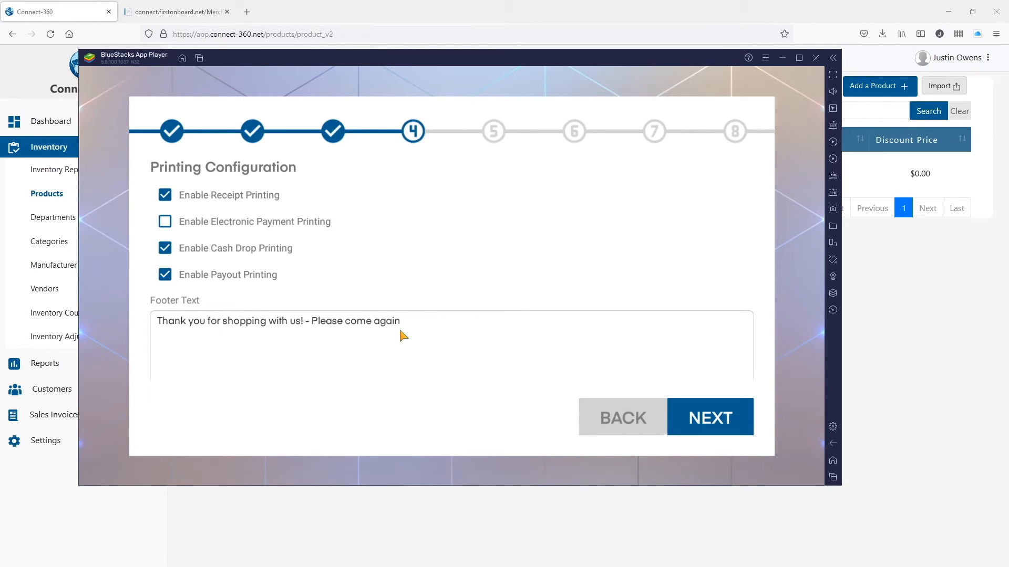
pyautogui.click(722, 414)
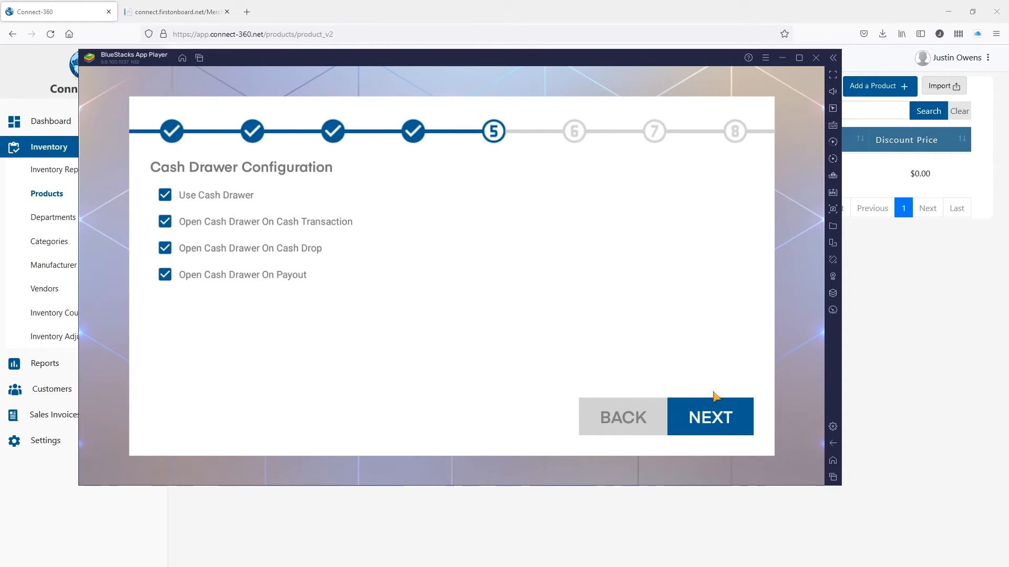
pyautogui.click(715, 419)
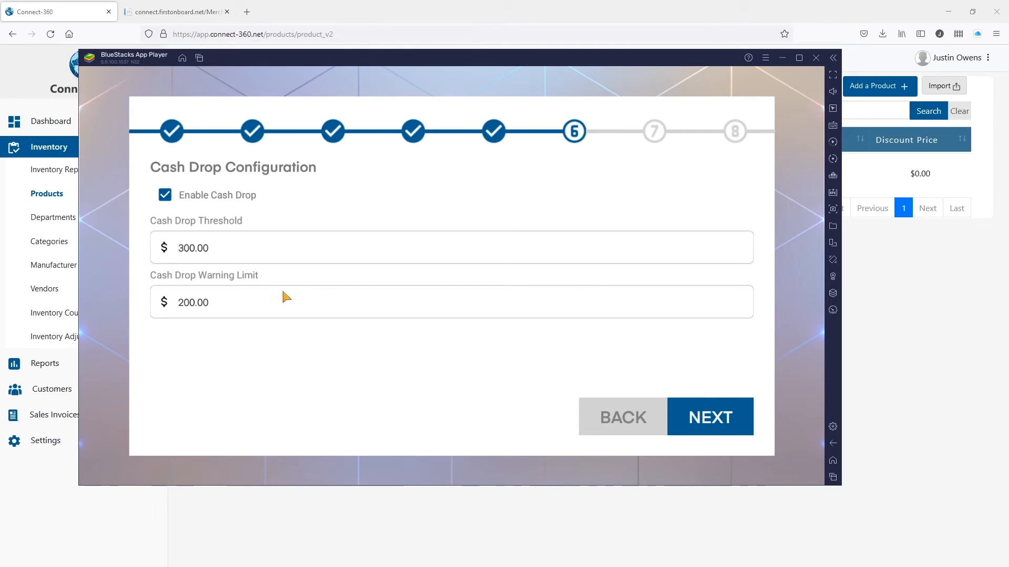
pyautogui.click(169, 199)
pyautogui.click(730, 418)
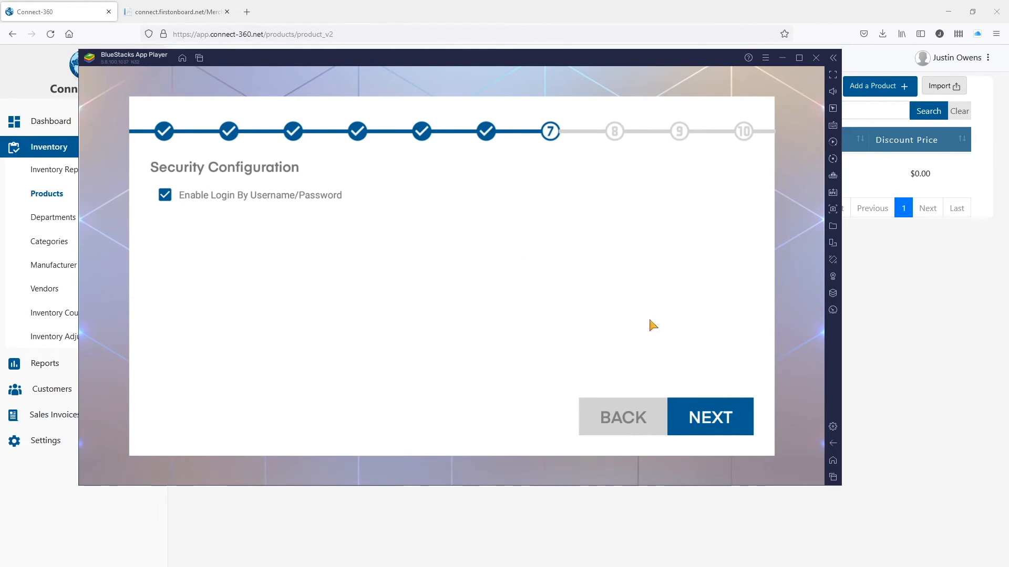
# Keep username/password login security and move on to the electronic tender settings.
pyautogui.click(712, 410)
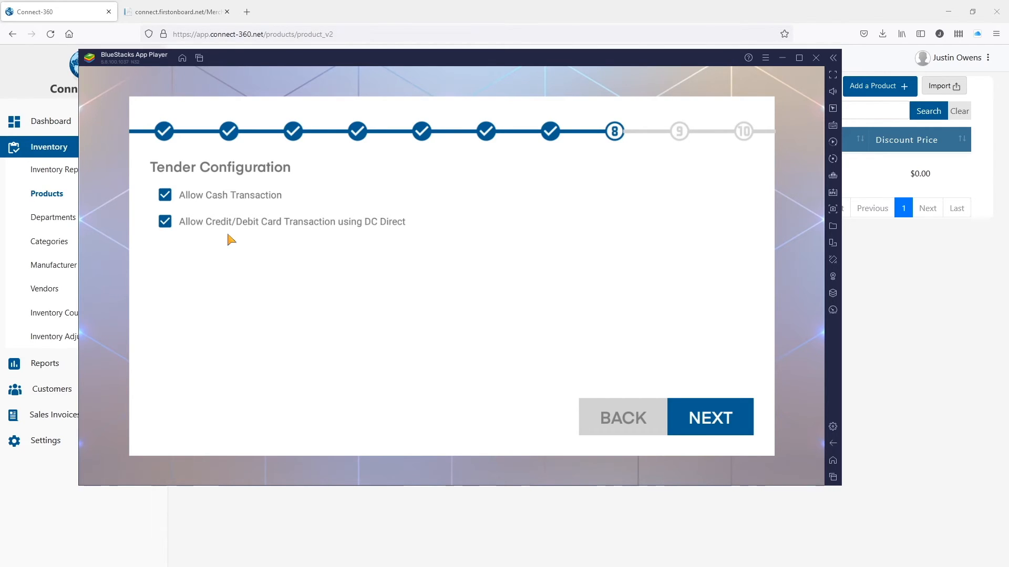
pyautogui.click(166, 224)
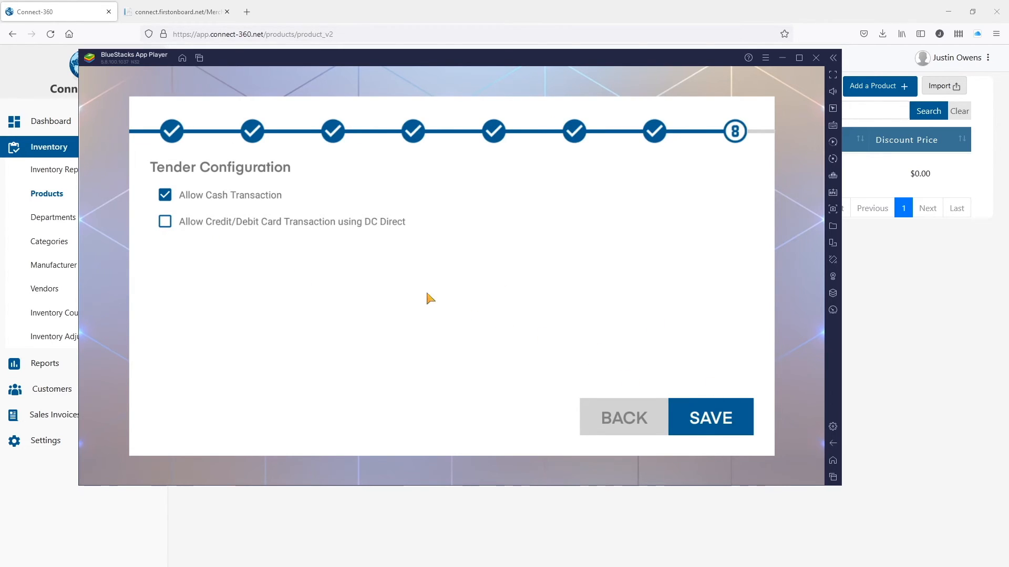
pyautogui.click(165, 221)
pyautogui.click(706, 418)
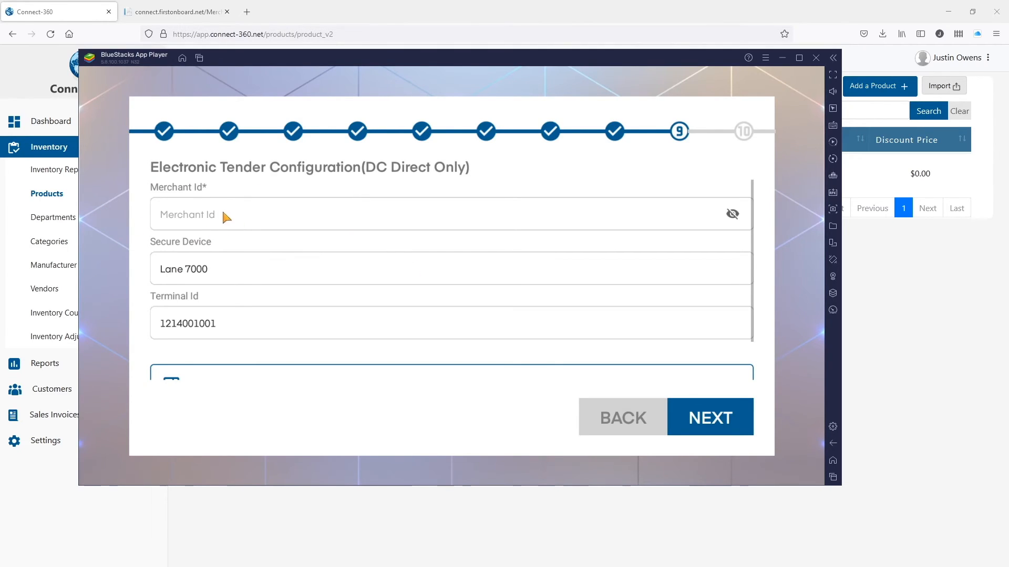
# Leave Lane 7000 as payment device, disable credit/debit card transactions, and save the register setup.
pyautogui.click(250, 266)
pyautogui.click(272, 245)
pyautogui.scroll(-2, 389, 237)
pyautogui.scroll(2, 241, 285)
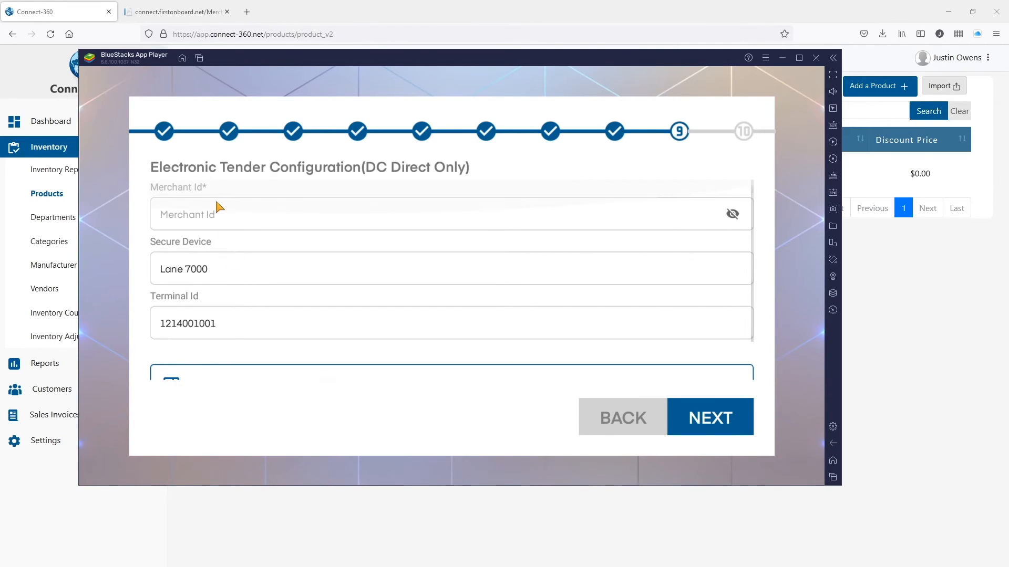
pyautogui.click(627, 434)
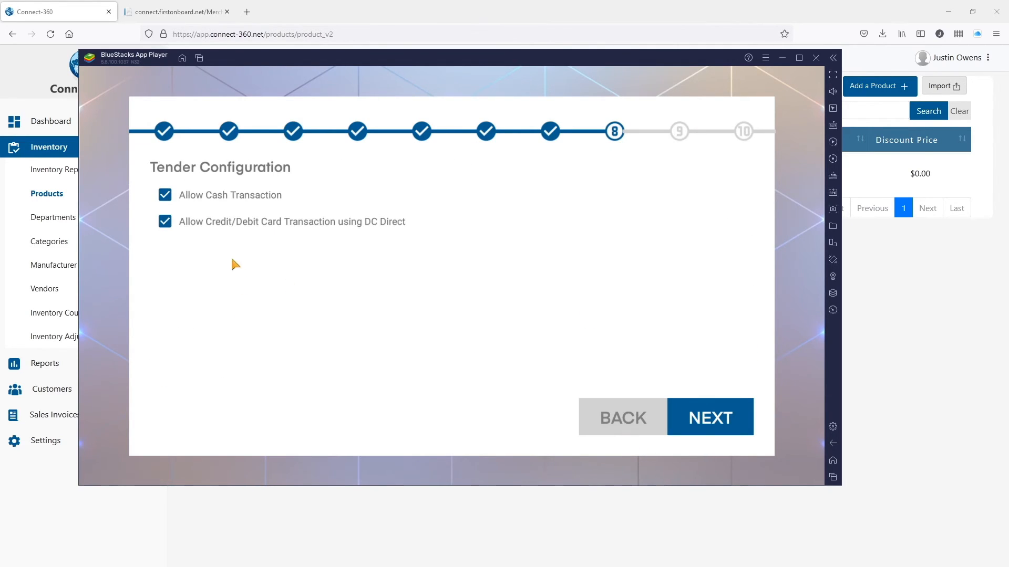
pyautogui.click(166, 222)
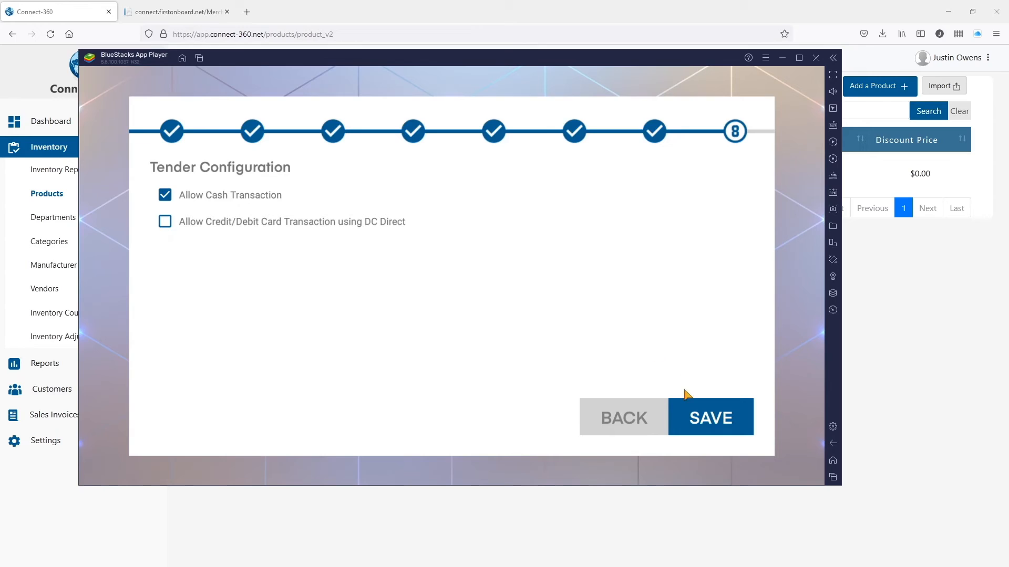
pyautogui.click(705, 419)
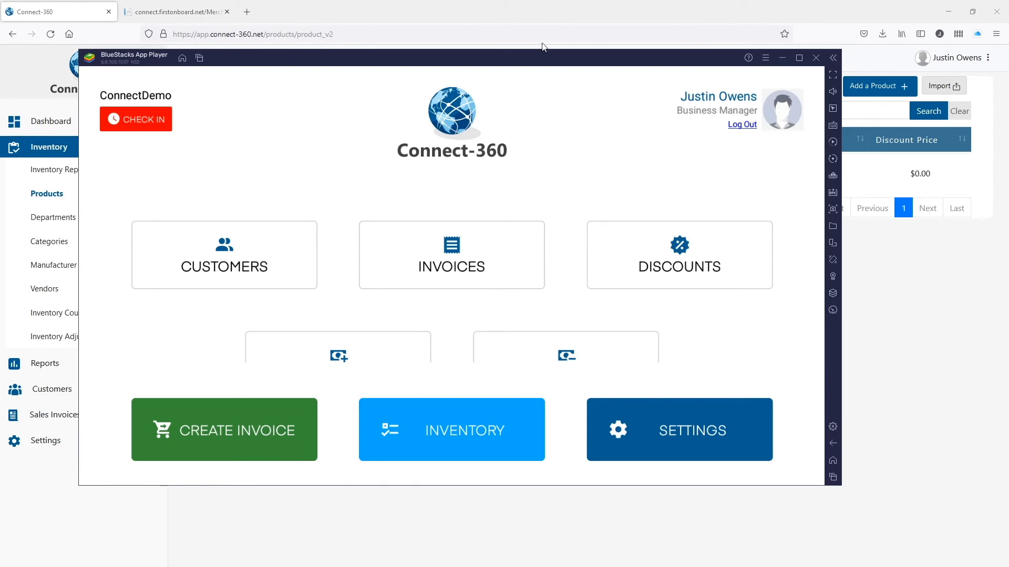
# Enlarge the emulator window and check Generic Soda's stock of 15 in Inventory.
pyautogui.moveTo(843, 487); pyautogui.dragTo(911, 524)
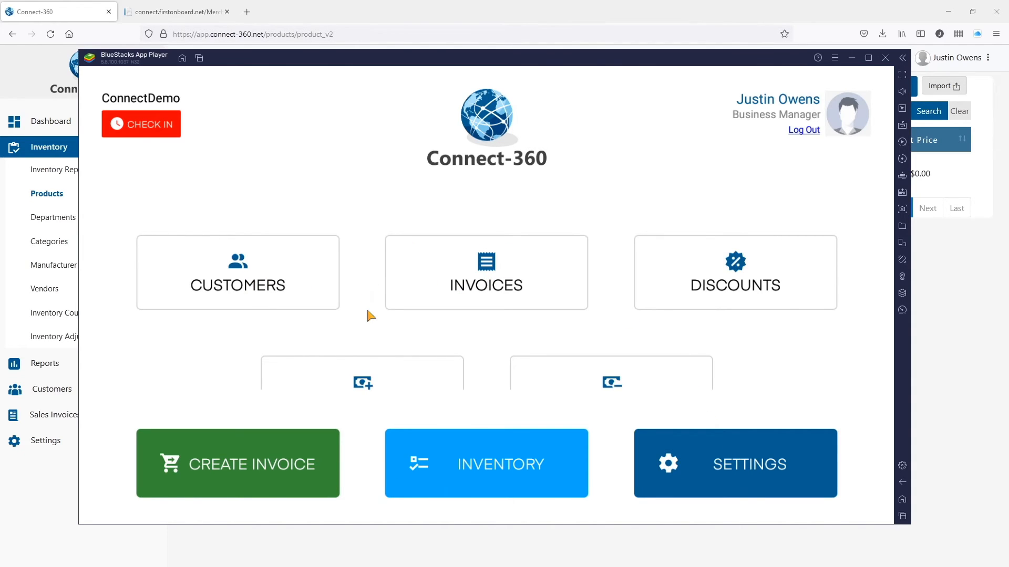
pyautogui.scroll(-2, 368, 313)
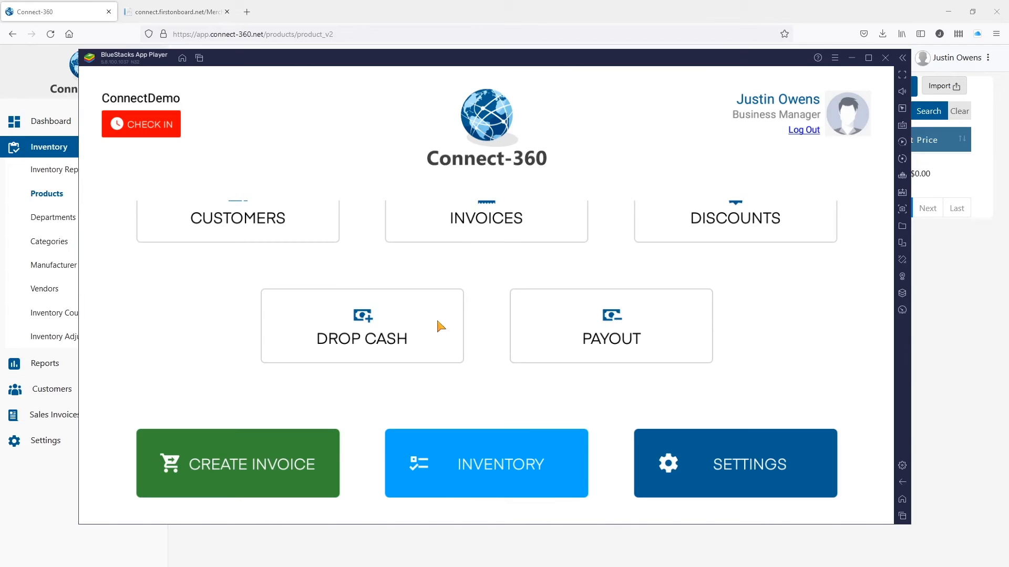
pyautogui.scroll(2, 440, 325)
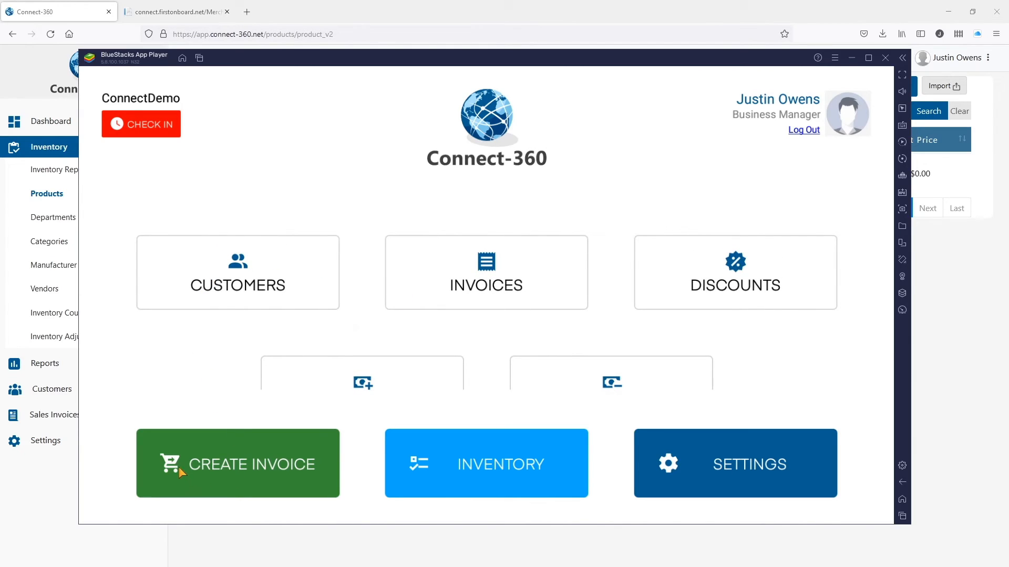
pyautogui.click(440, 463)
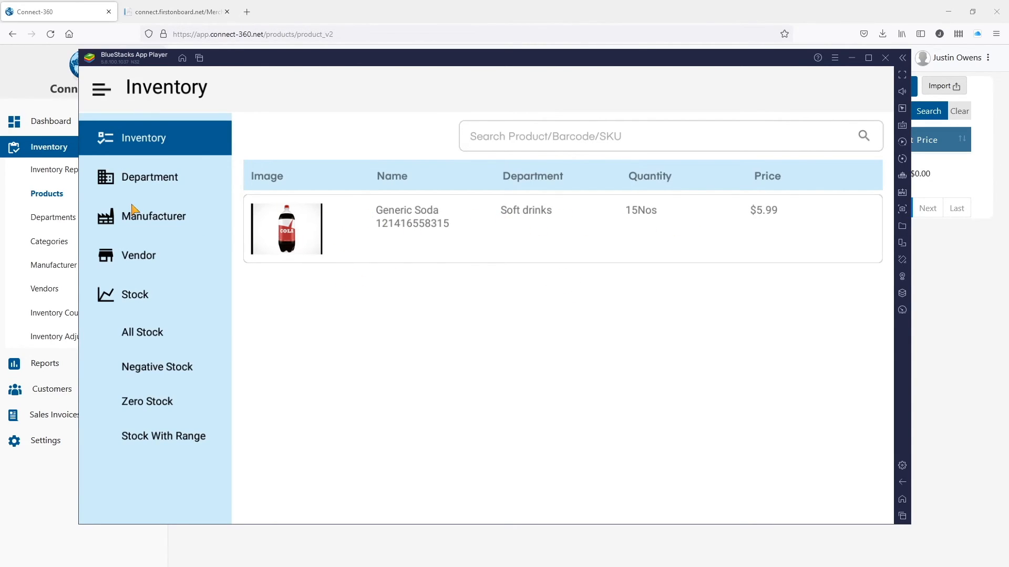
# Return to the home screen and start a new empty invoice on register POS1.
pyautogui.click(97, 91)
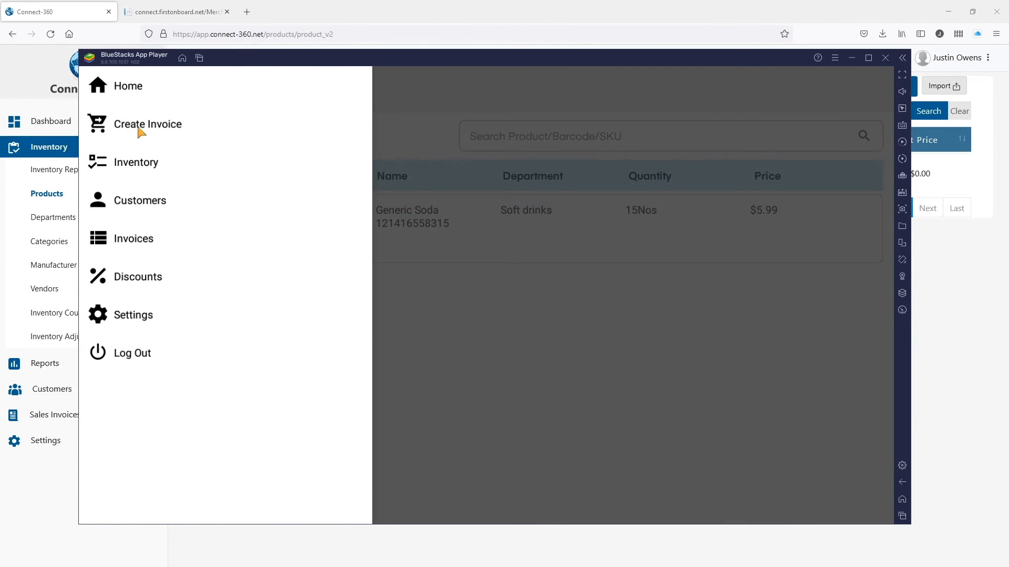
pyautogui.click(126, 86)
pyautogui.click(210, 469)
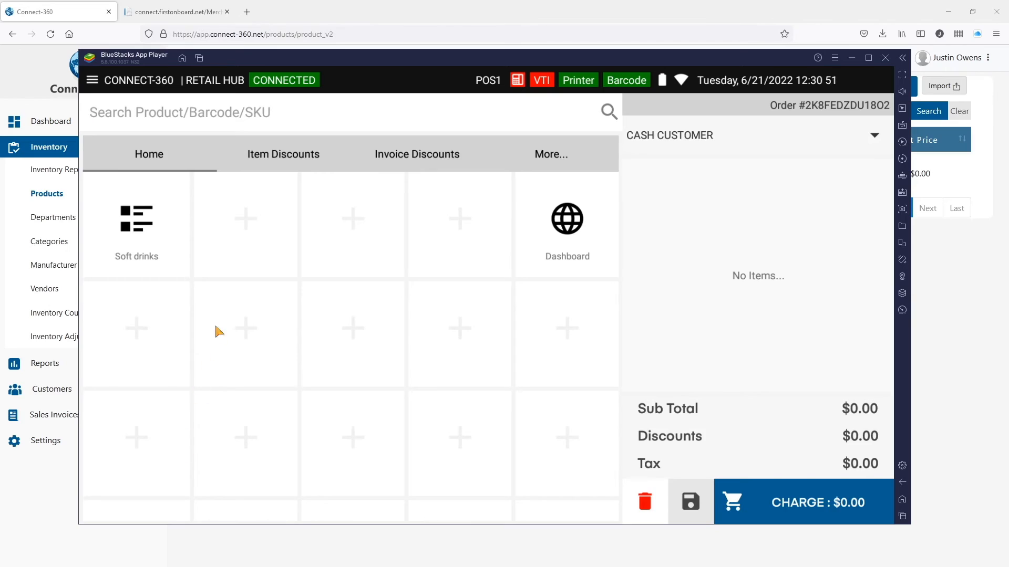
# Add Generic Soda from Soft drinks and place a Generic Soda tile on the home grid.
pyautogui.click(135, 232)
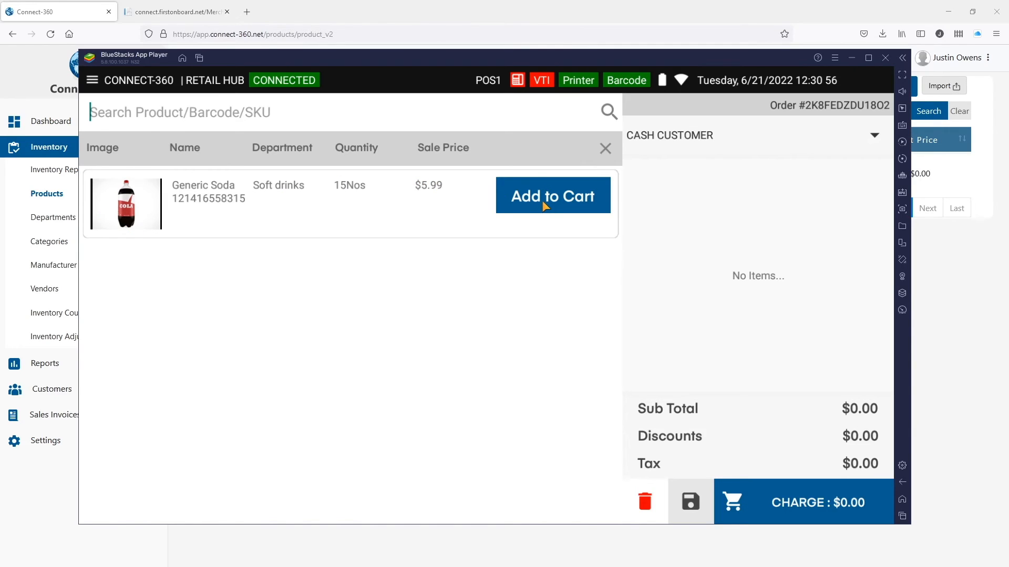
pyautogui.click(545, 205)
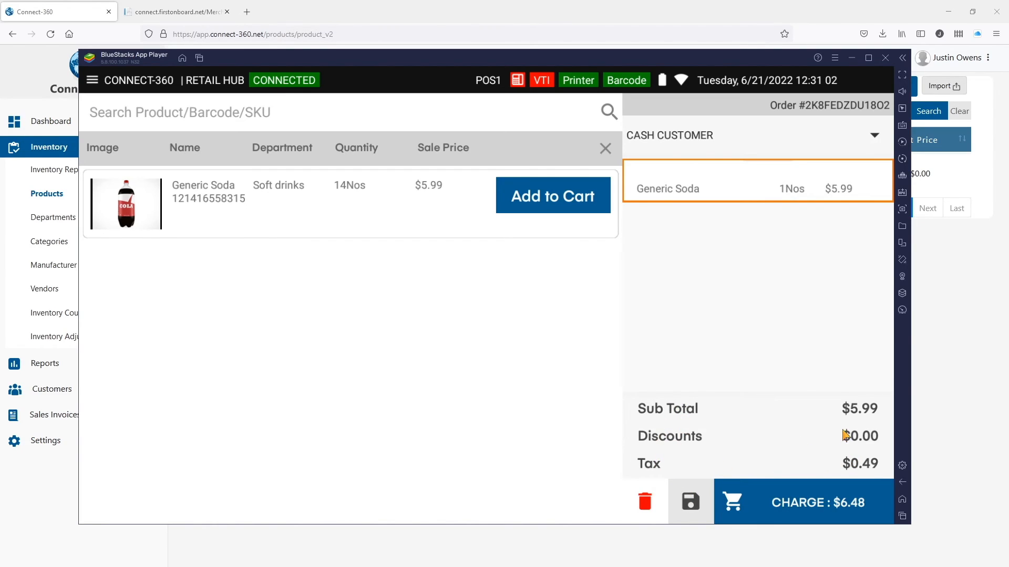
pyautogui.click(605, 150)
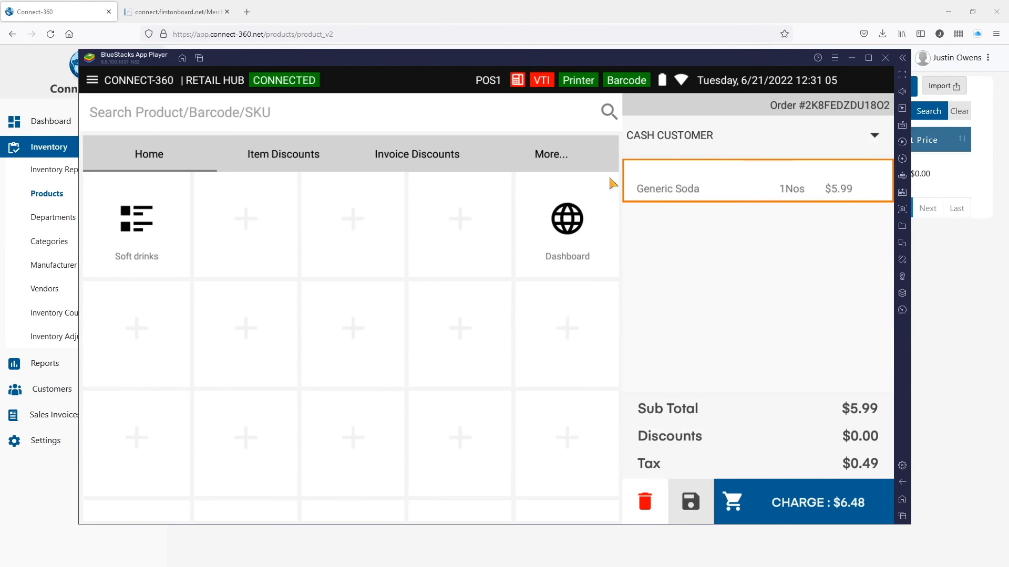
pyautogui.click(353, 224)
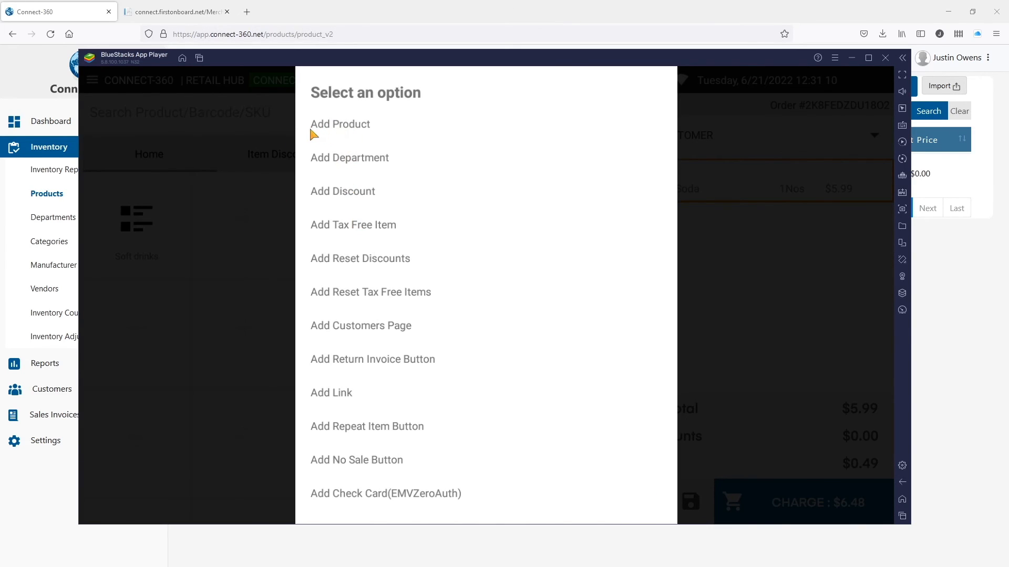
pyautogui.click(333, 127)
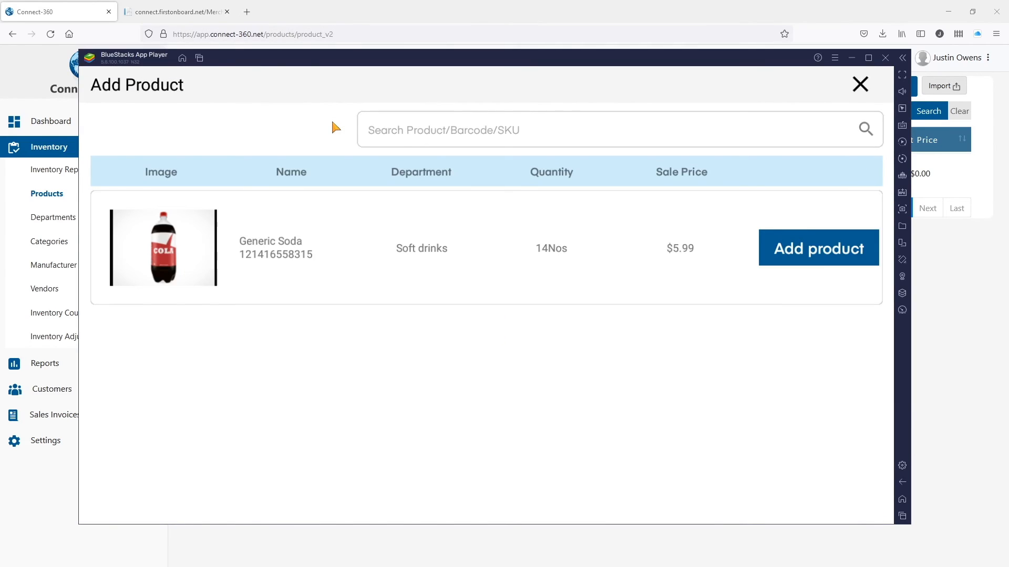
pyautogui.click(799, 257)
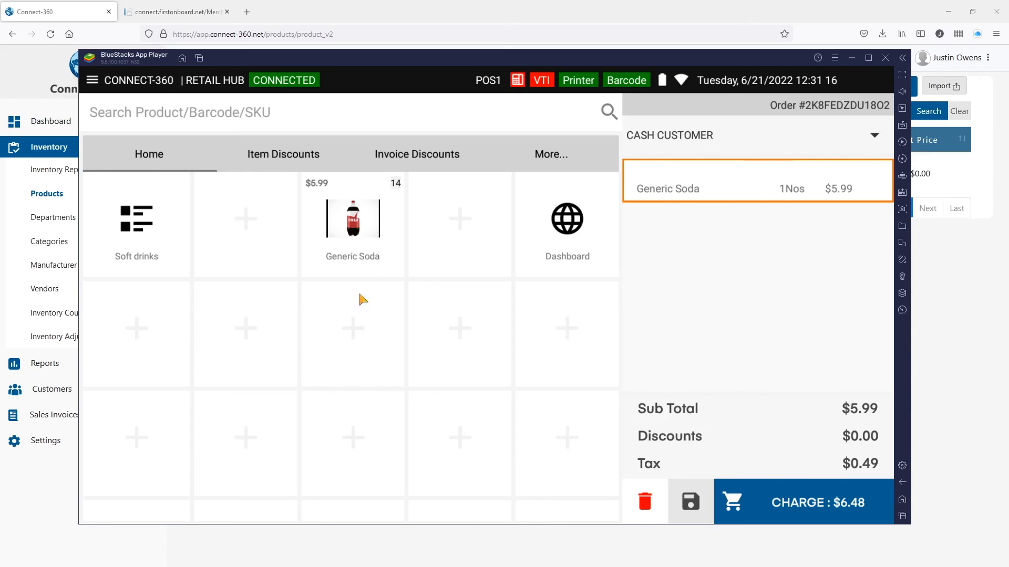
# Add two more sodas from the tile, then void the three-soda $19.45 invoice.
pyautogui.click(362, 226)
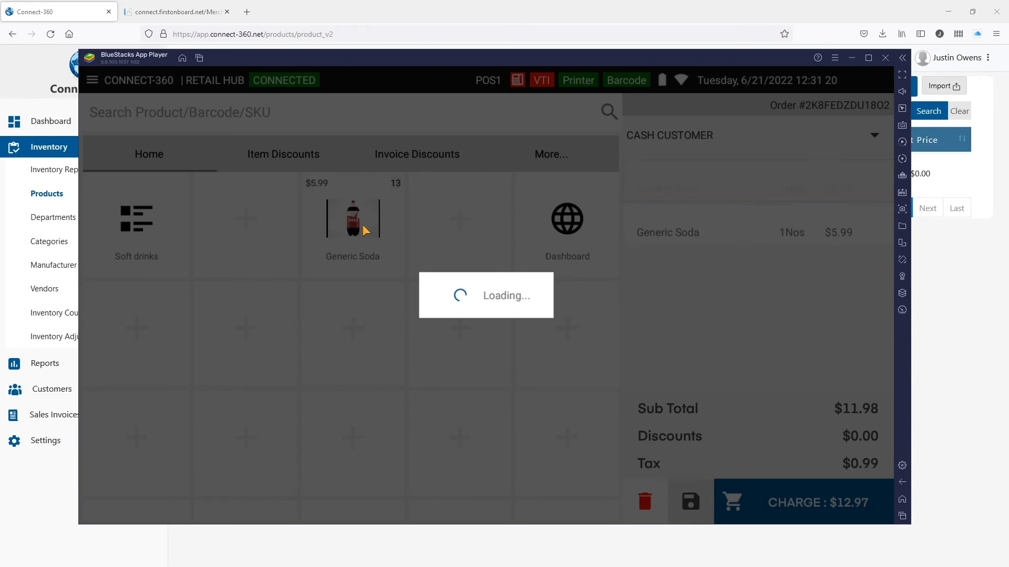
pyautogui.click(363, 223)
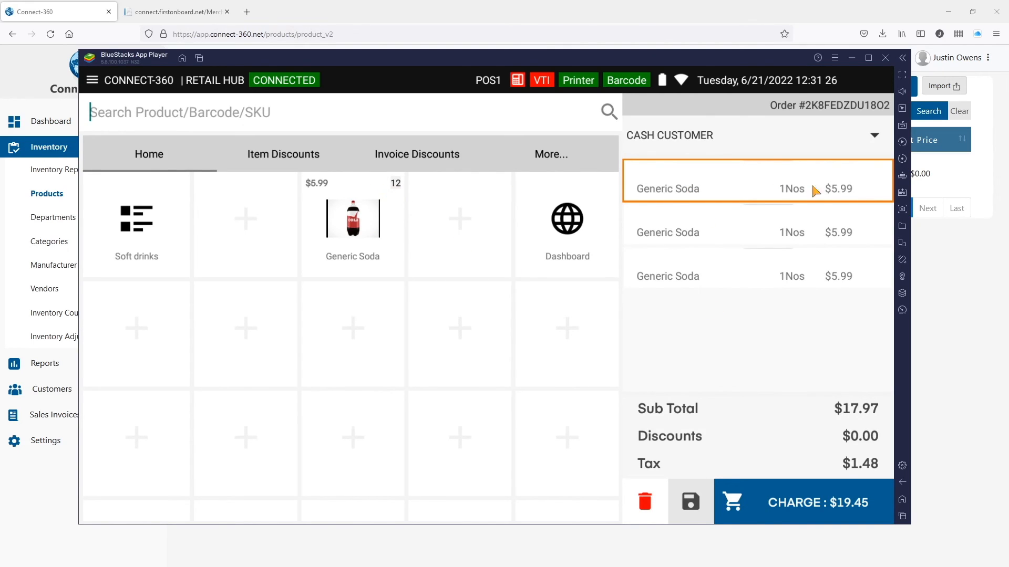
pyautogui.moveTo(799, 188); pyautogui.dragTo(657, 188)
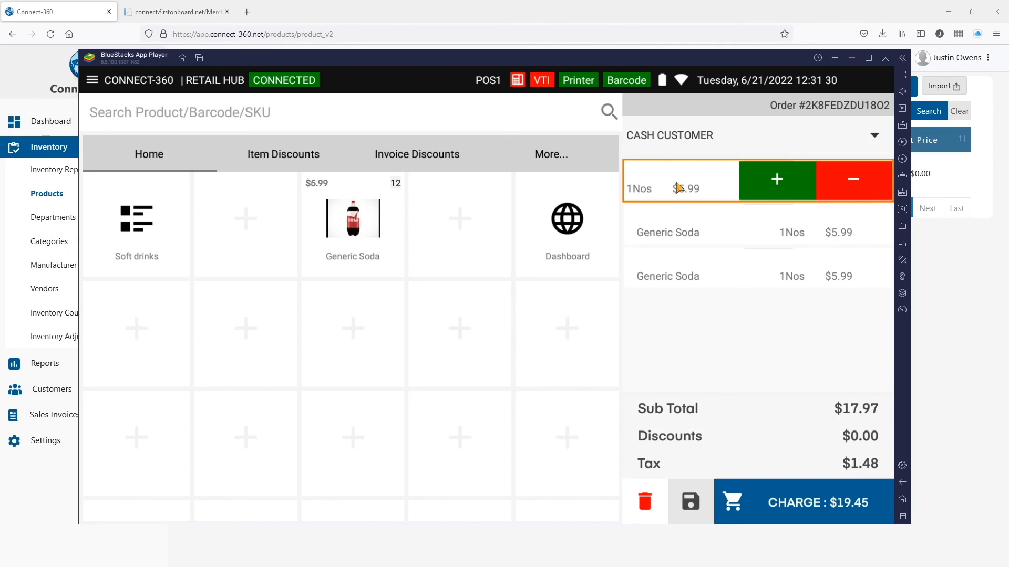
pyautogui.moveTo(699, 189); pyautogui.dragTo(893, 190)
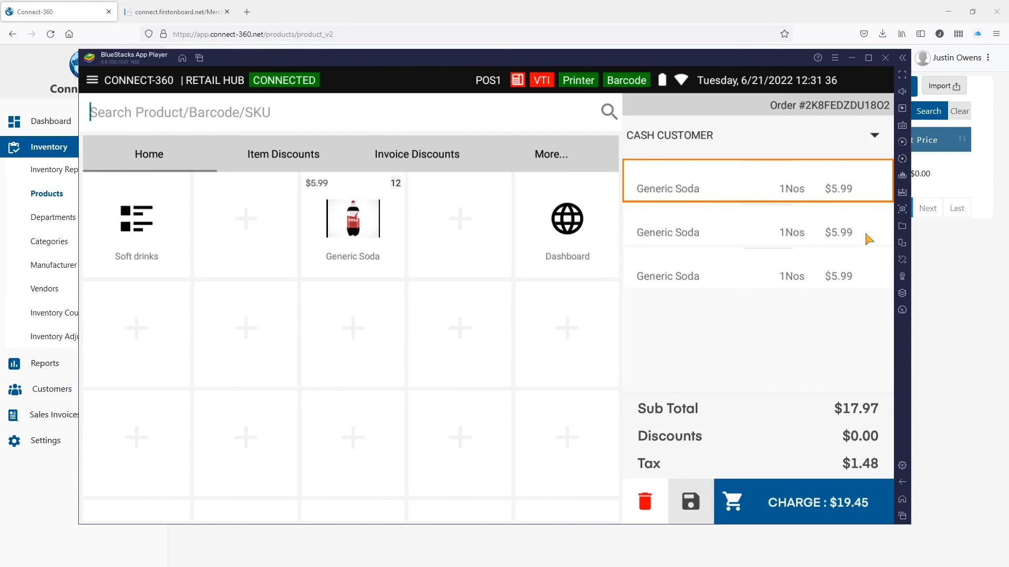
pyautogui.click(753, 230)
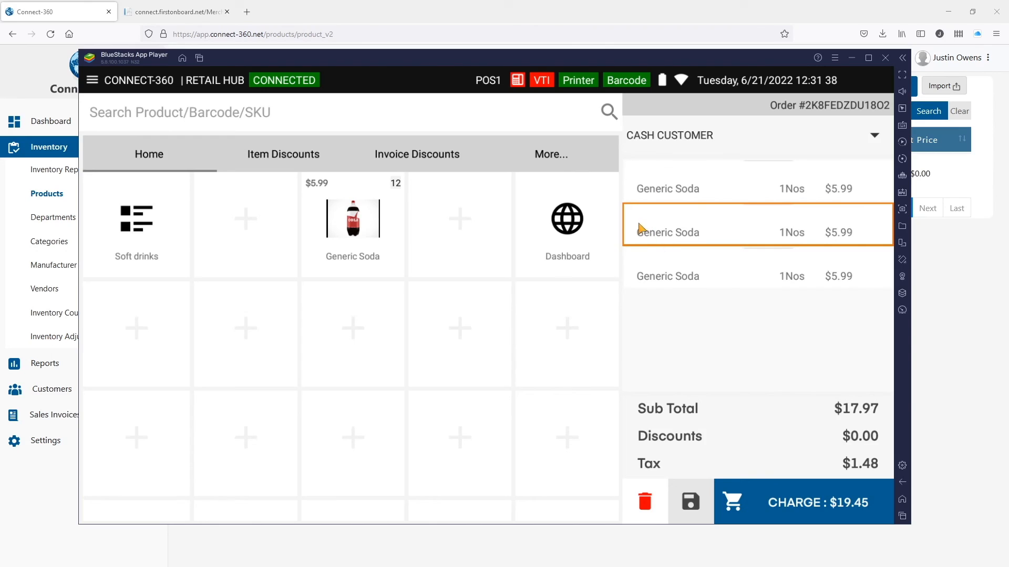
pyautogui.click(644, 501)
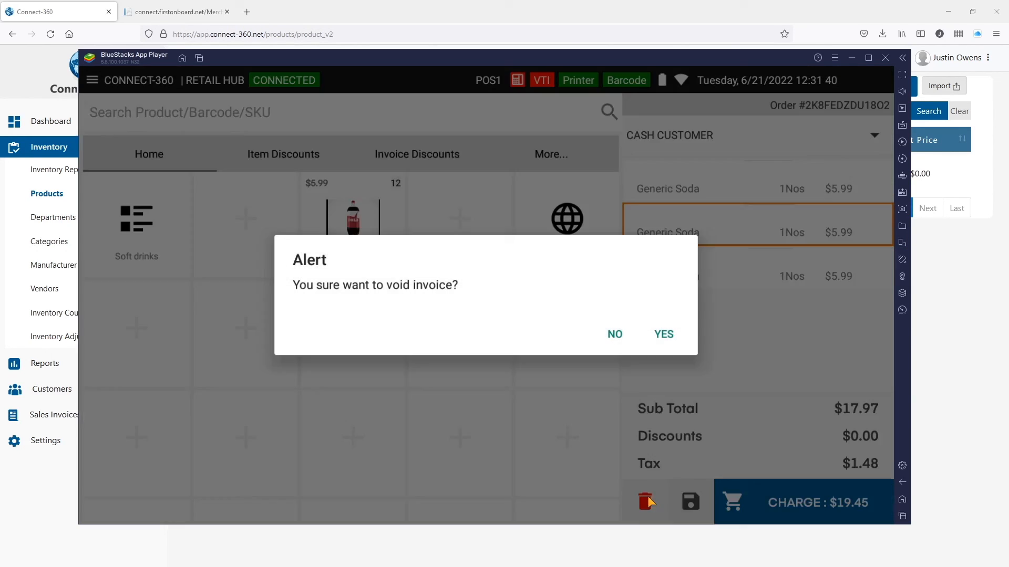
pyautogui.click(663, 334)
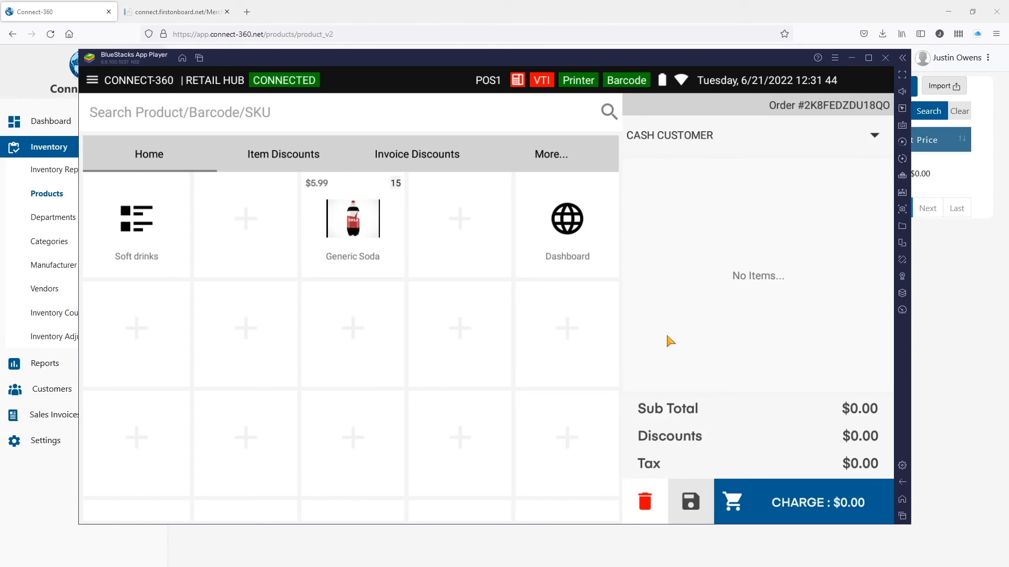
# Ring up one Generic Soda and pay the $6.48 total with exact cash.
pyautogui.click(376, 217)
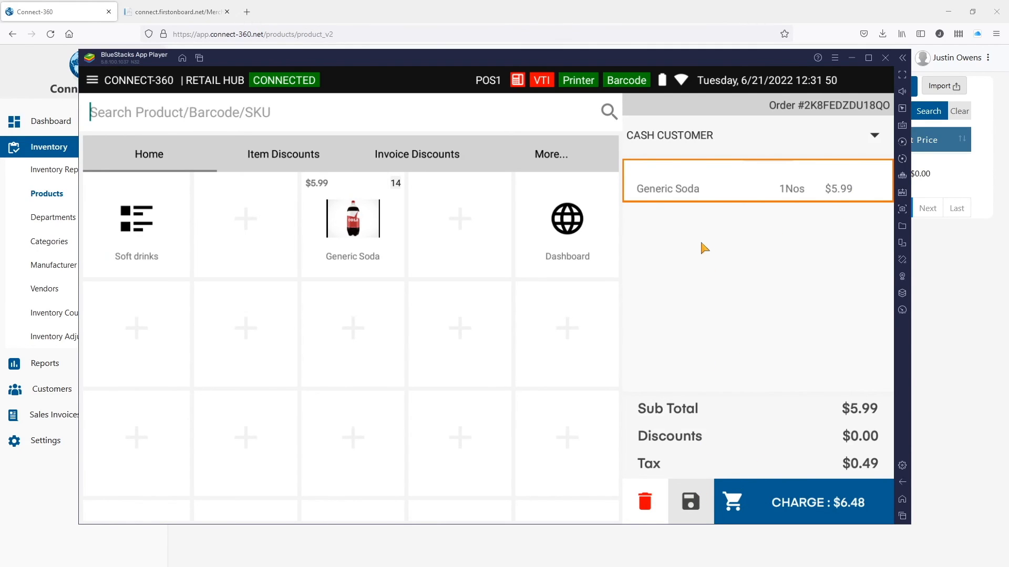
pyautogui.click(776, 506)
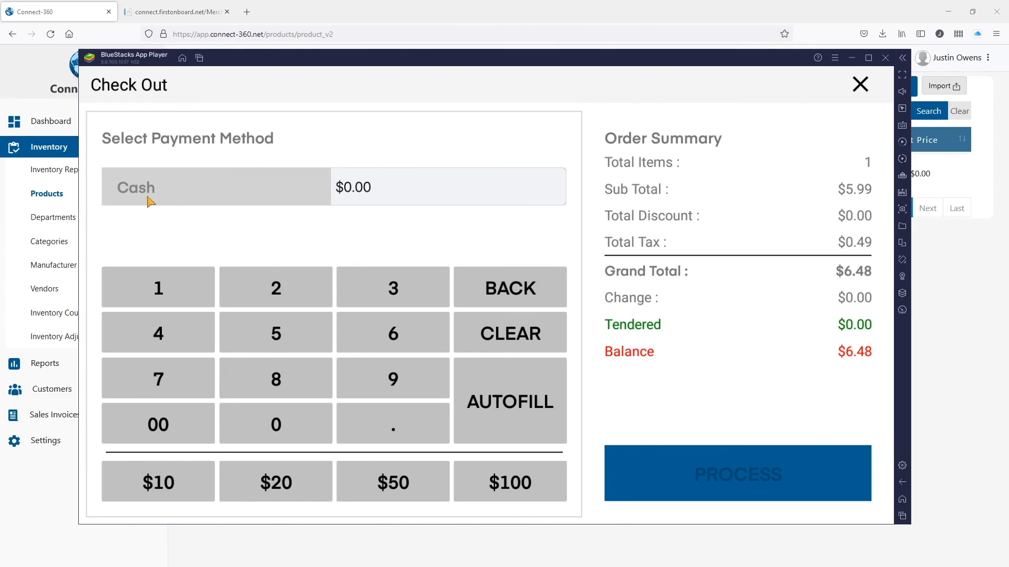
pyautogui.click(502, 419)
pyautogui.click(756, 470)
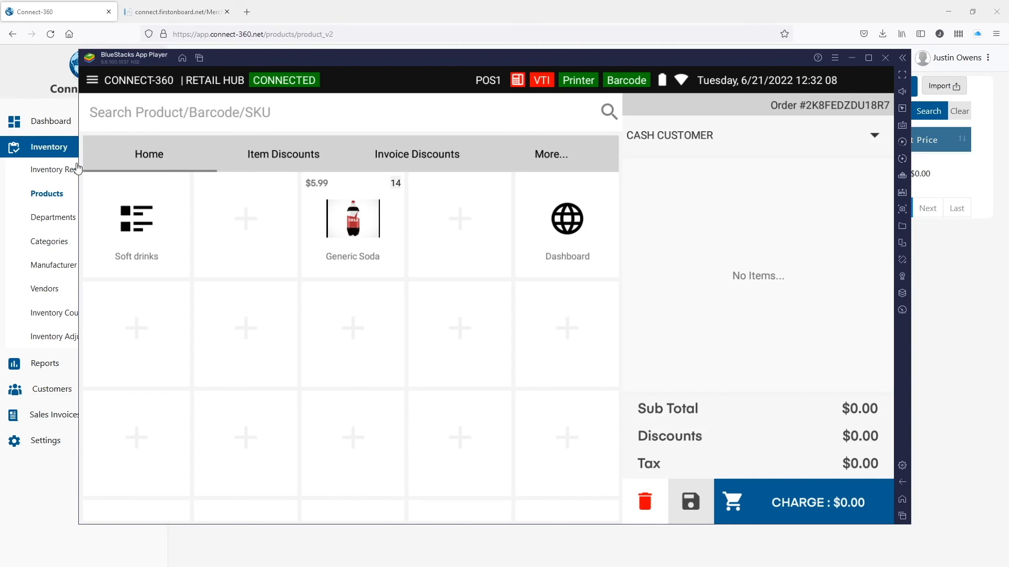
# Check the $6.48 Sale invoice's details under Invoices, then close them and bring back the web Products page.
pyautogui.click(92, 79)
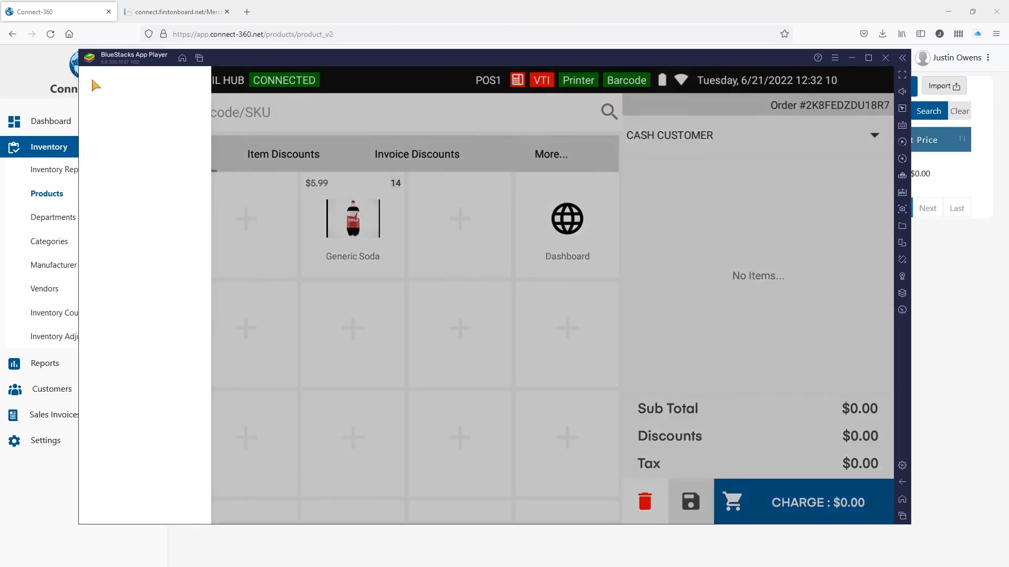
pyautogui.click(145, 234)
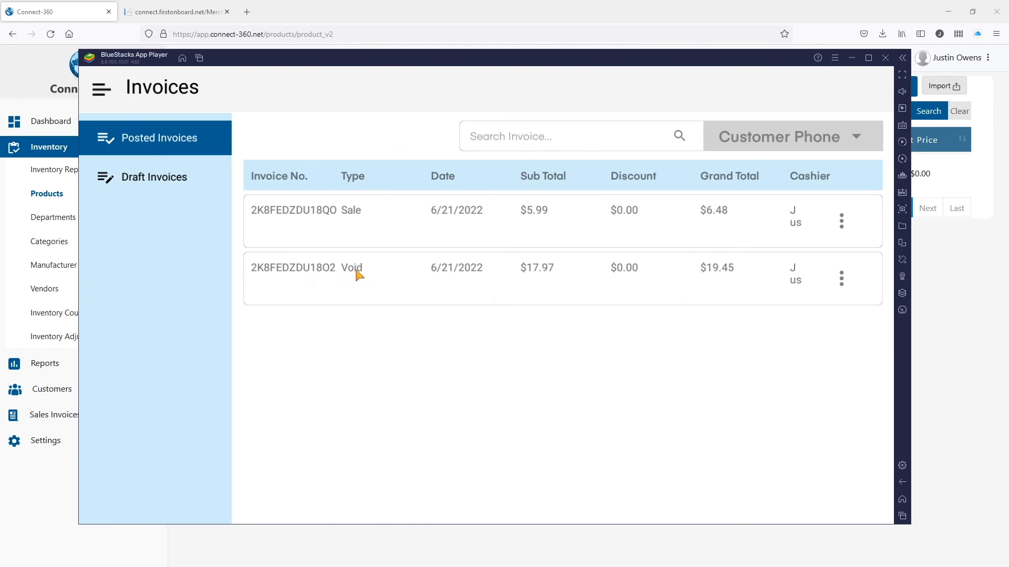
pyautogui.click(350, 215)
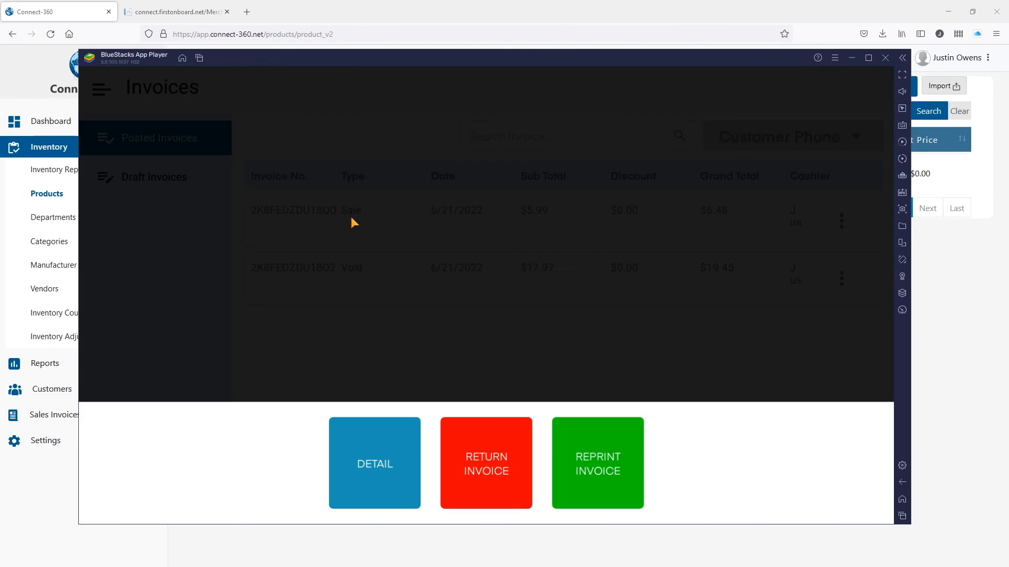
pyautogui.click(381, 491)
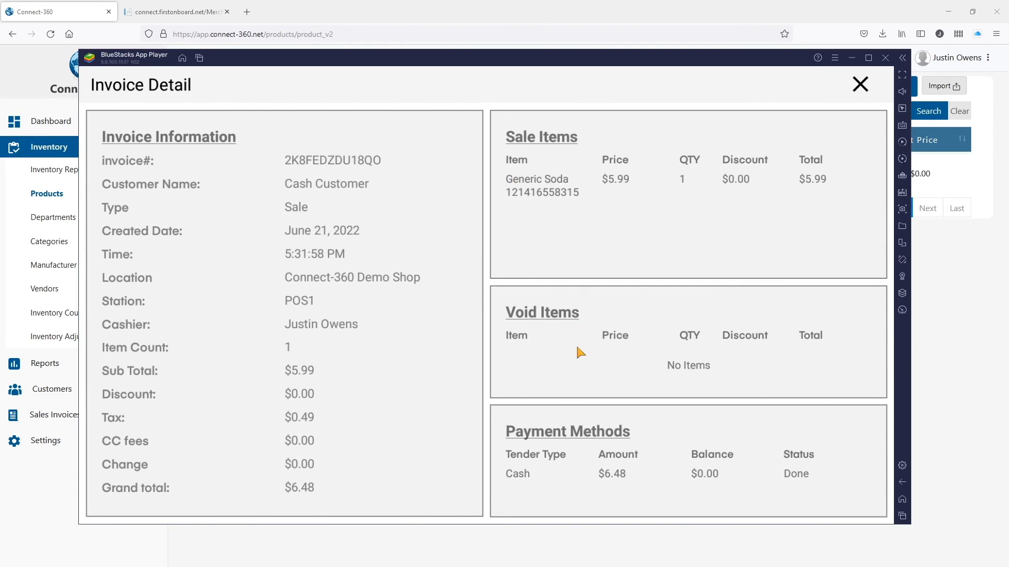
pyautogui.click(860, 85)
pyautogui.moveTo(588, 56); pyautogui.dragTo(1008, 31)
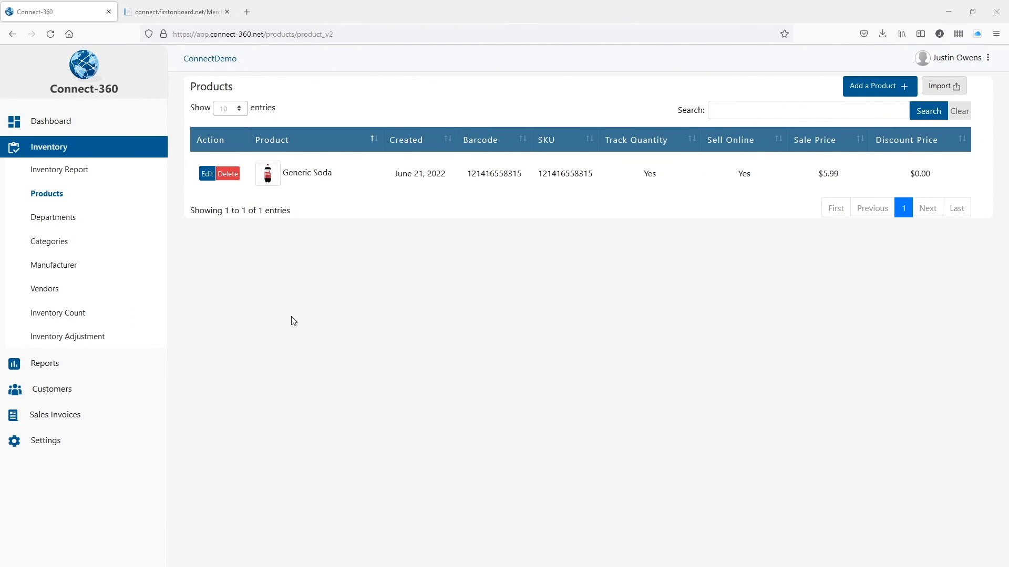
# Open the web Dashboard and review $6.48 sales, 1 customer, and Generic Soda in the inventory chart.
pyautogui.click(52, 122)
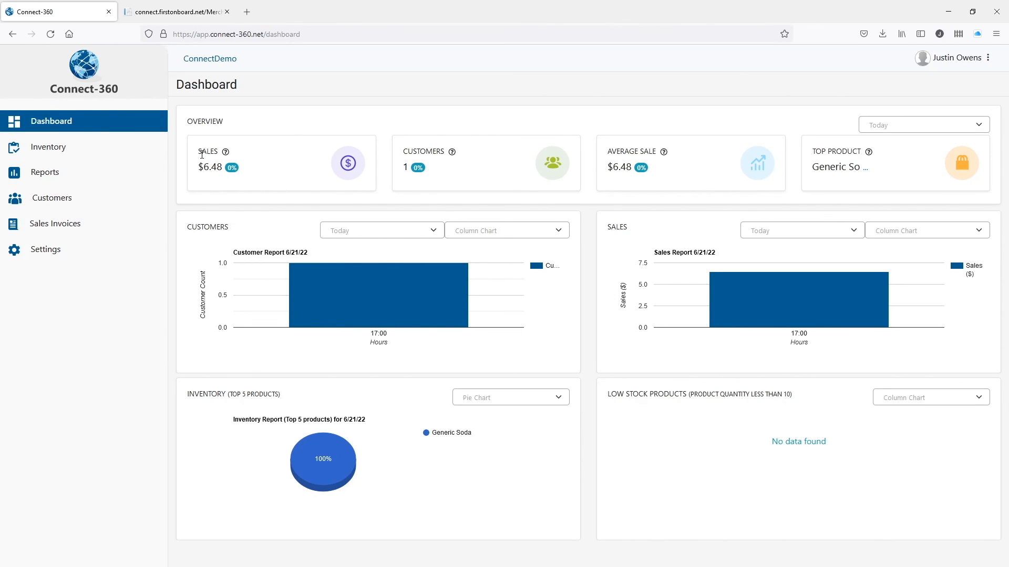
pyautogui.click(245, 172)
pyautogui.moveTo(397, 167); pyautogui.dragTo(412, 167)
pyautogui.moveTo(473, 436); pyautogui.dragTo(427, 432)
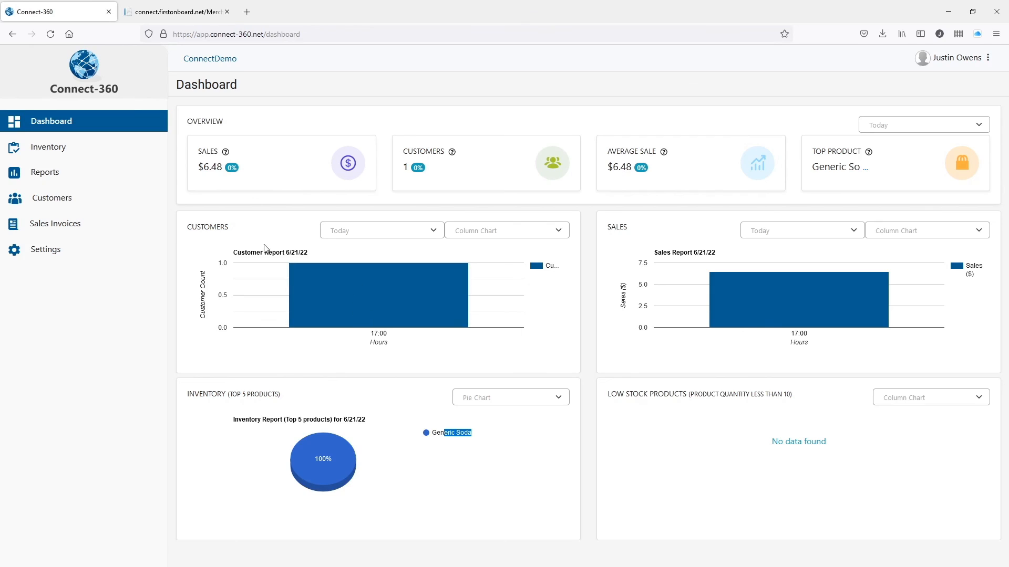